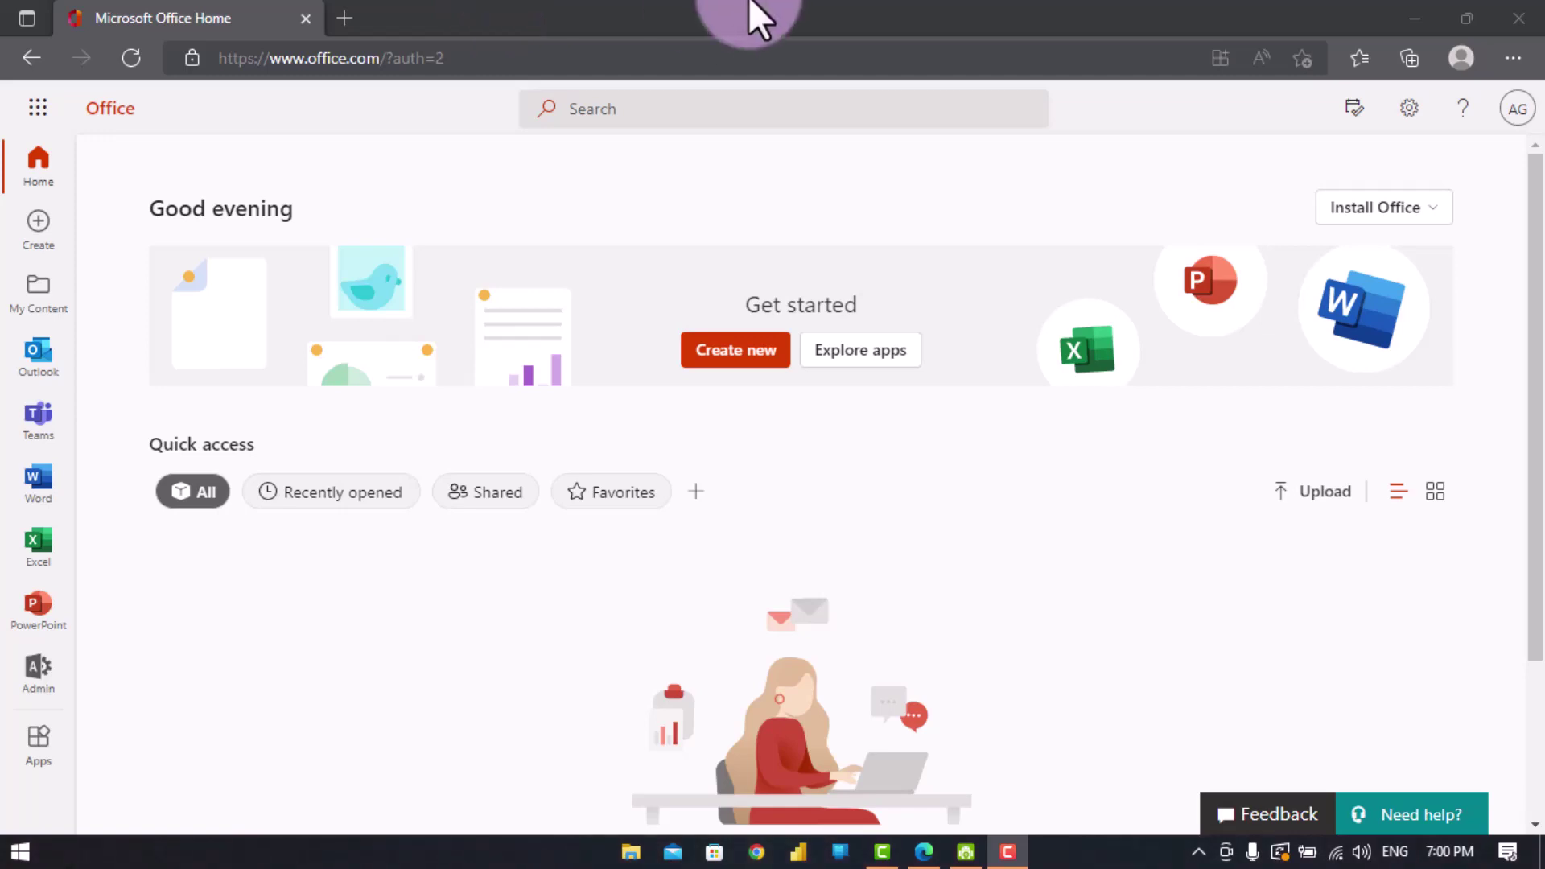
- Launch Microsoft Forms from the All apps list and dismiss its onboarding tip
left_click(28, 106)
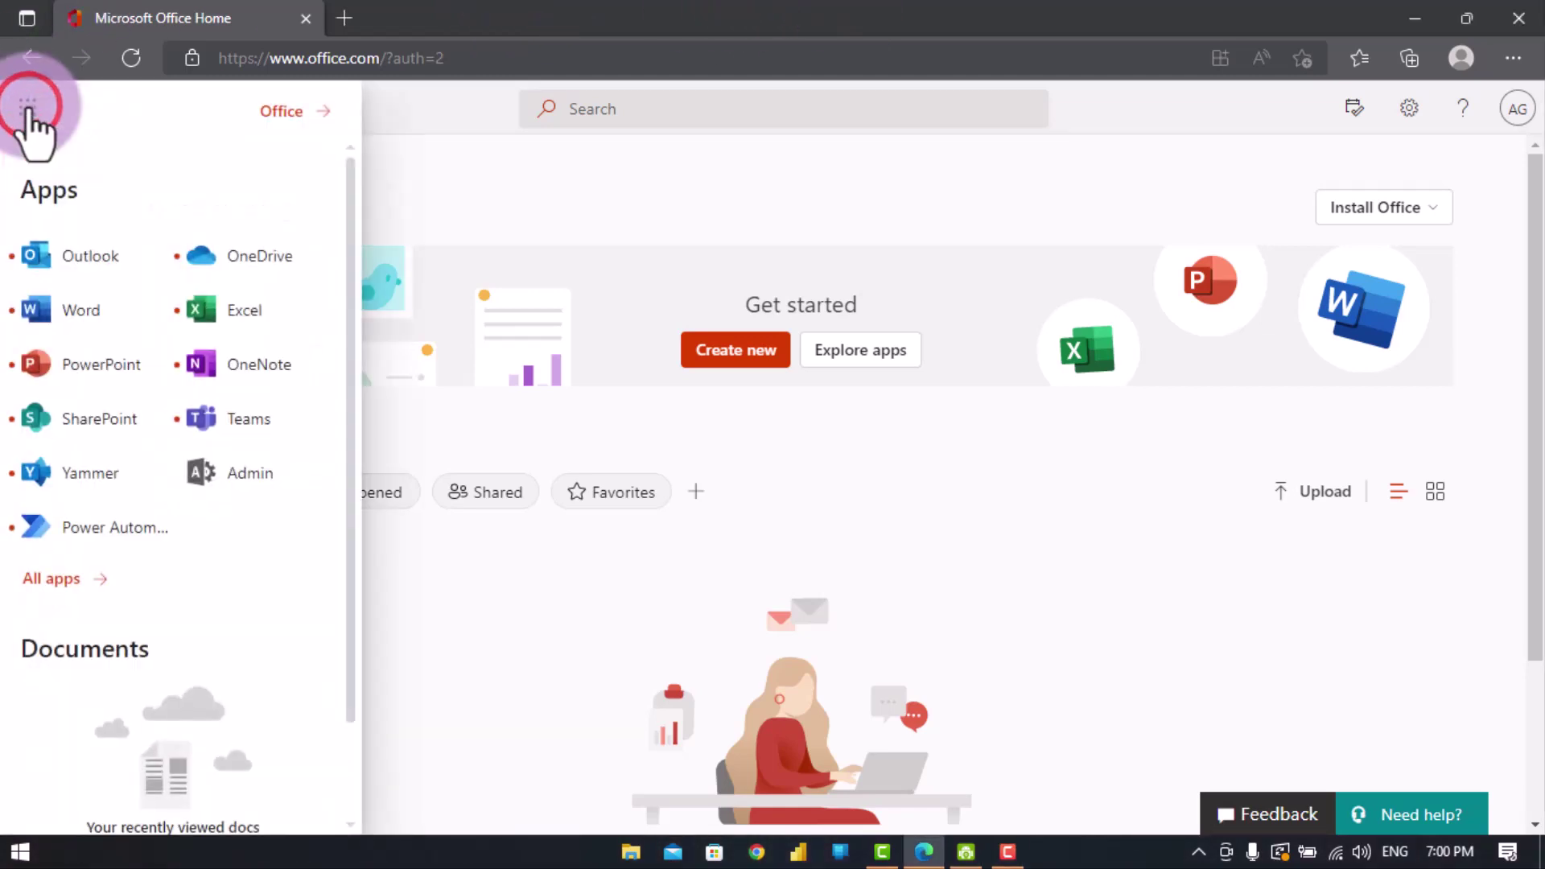
left_click(73, 576)
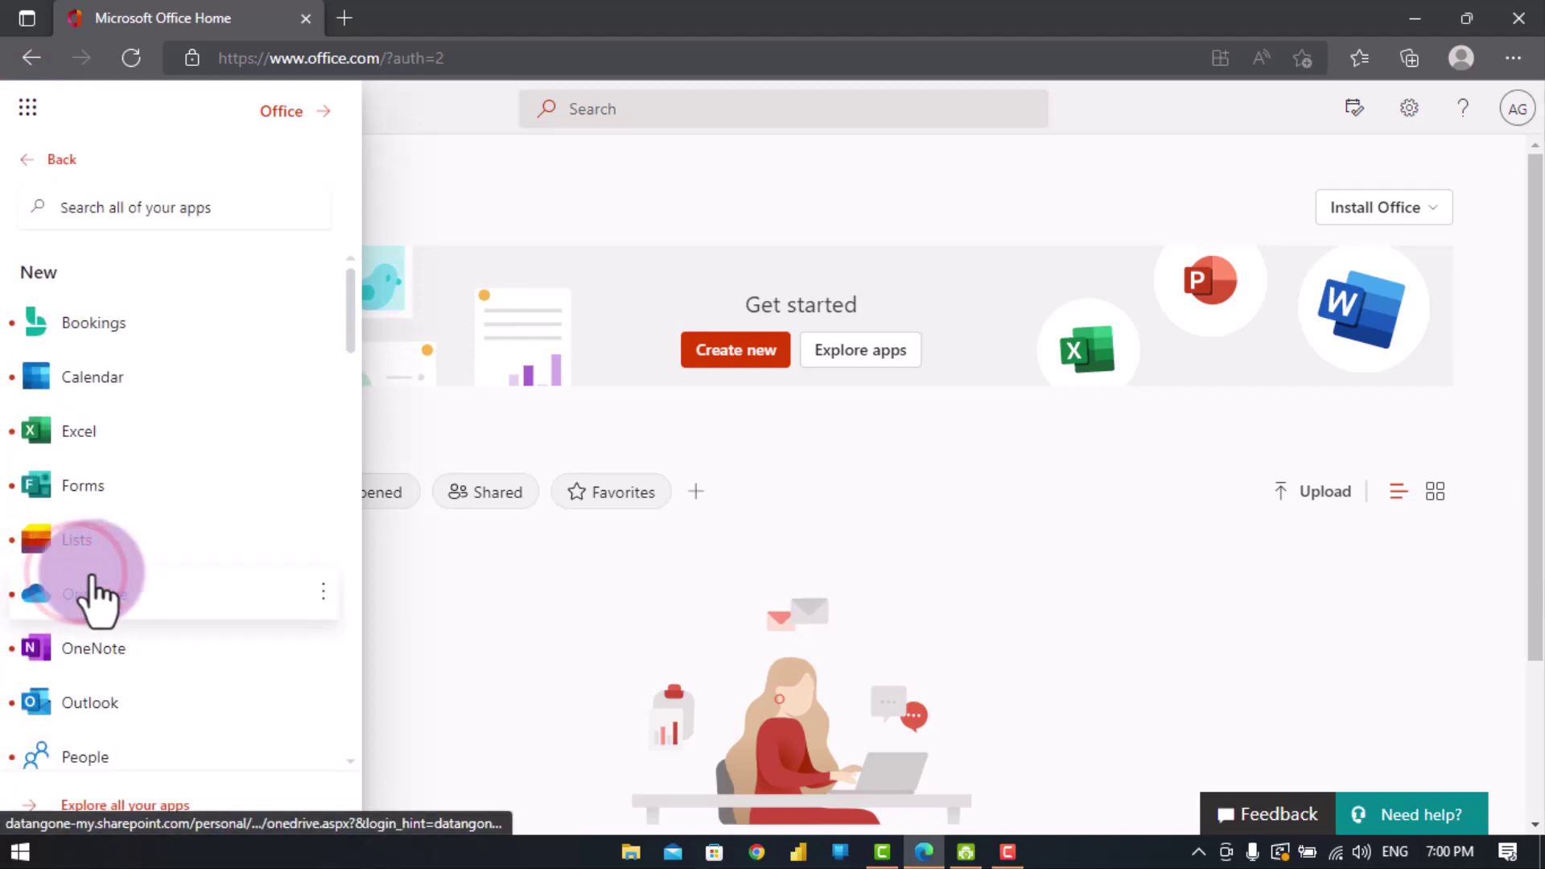
left_click(83, 500)
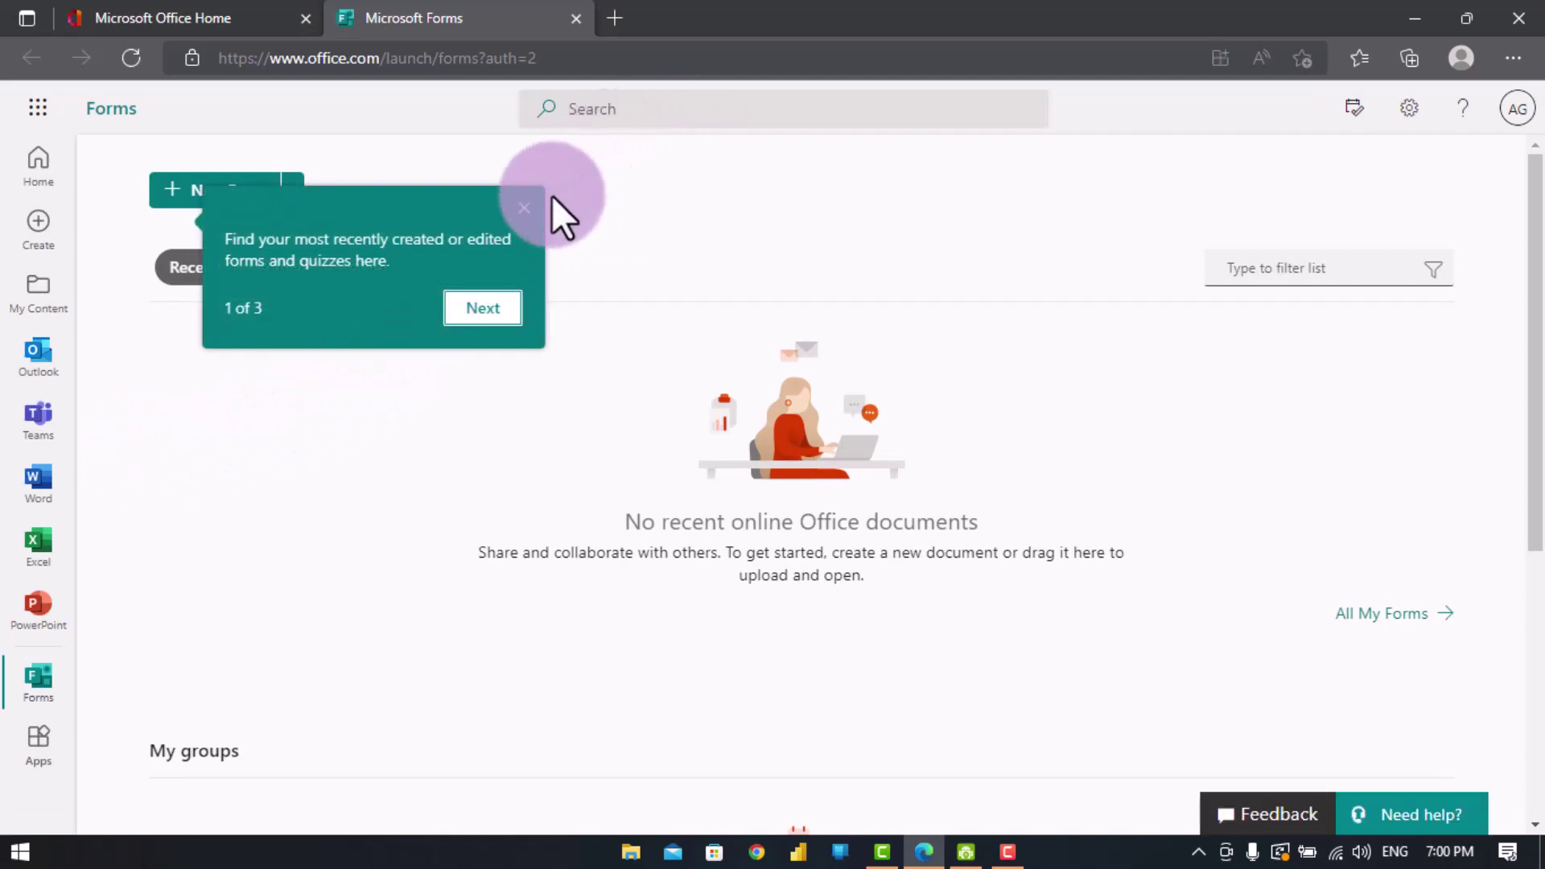
left_click(525, 211)
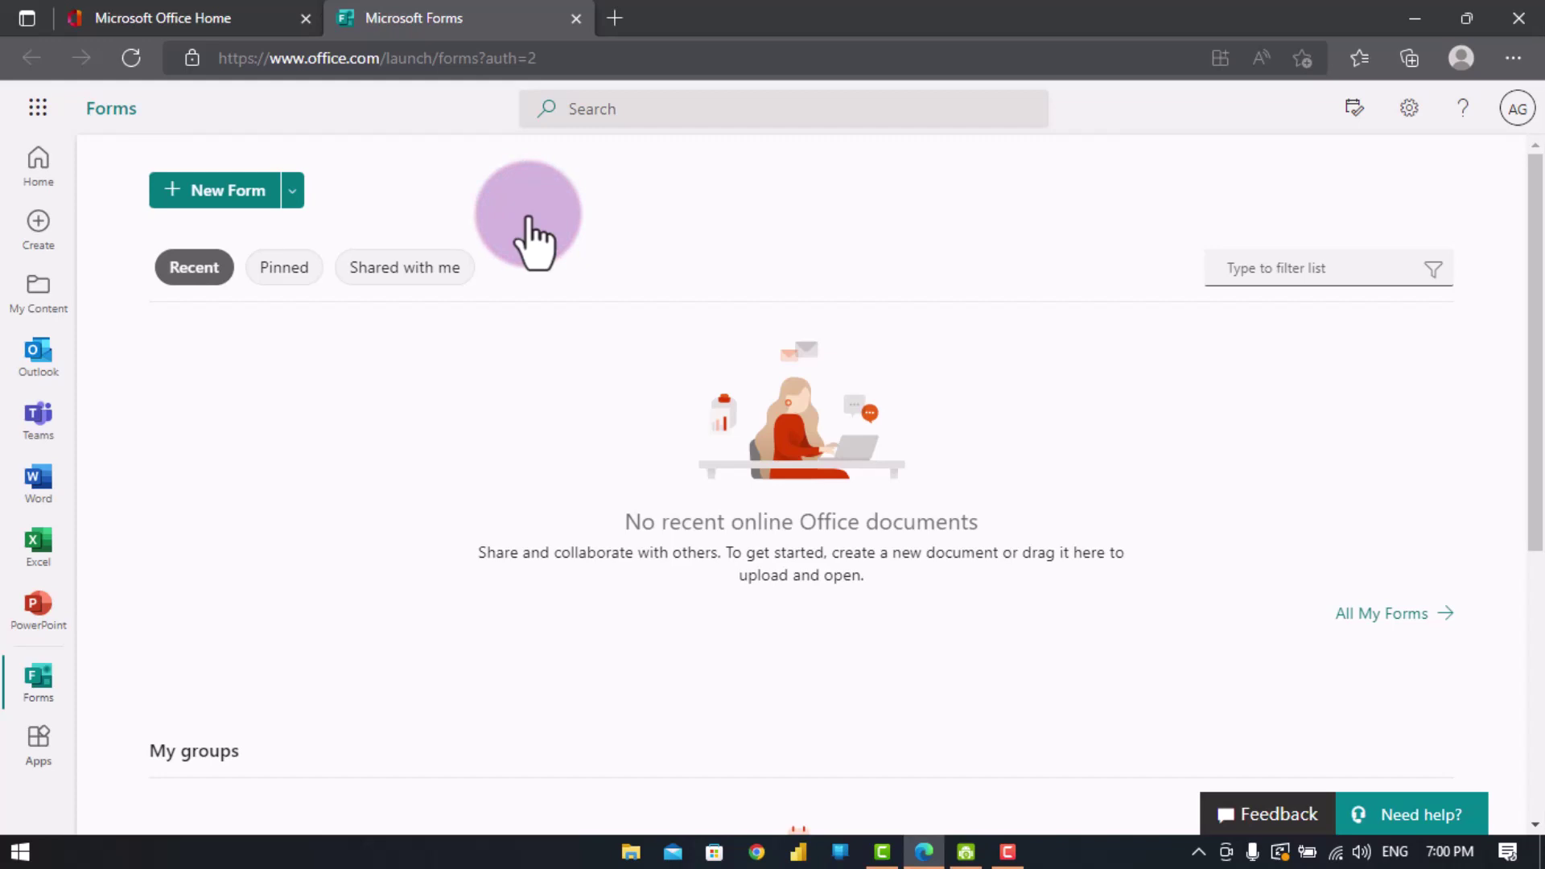
left_click(214, 187)
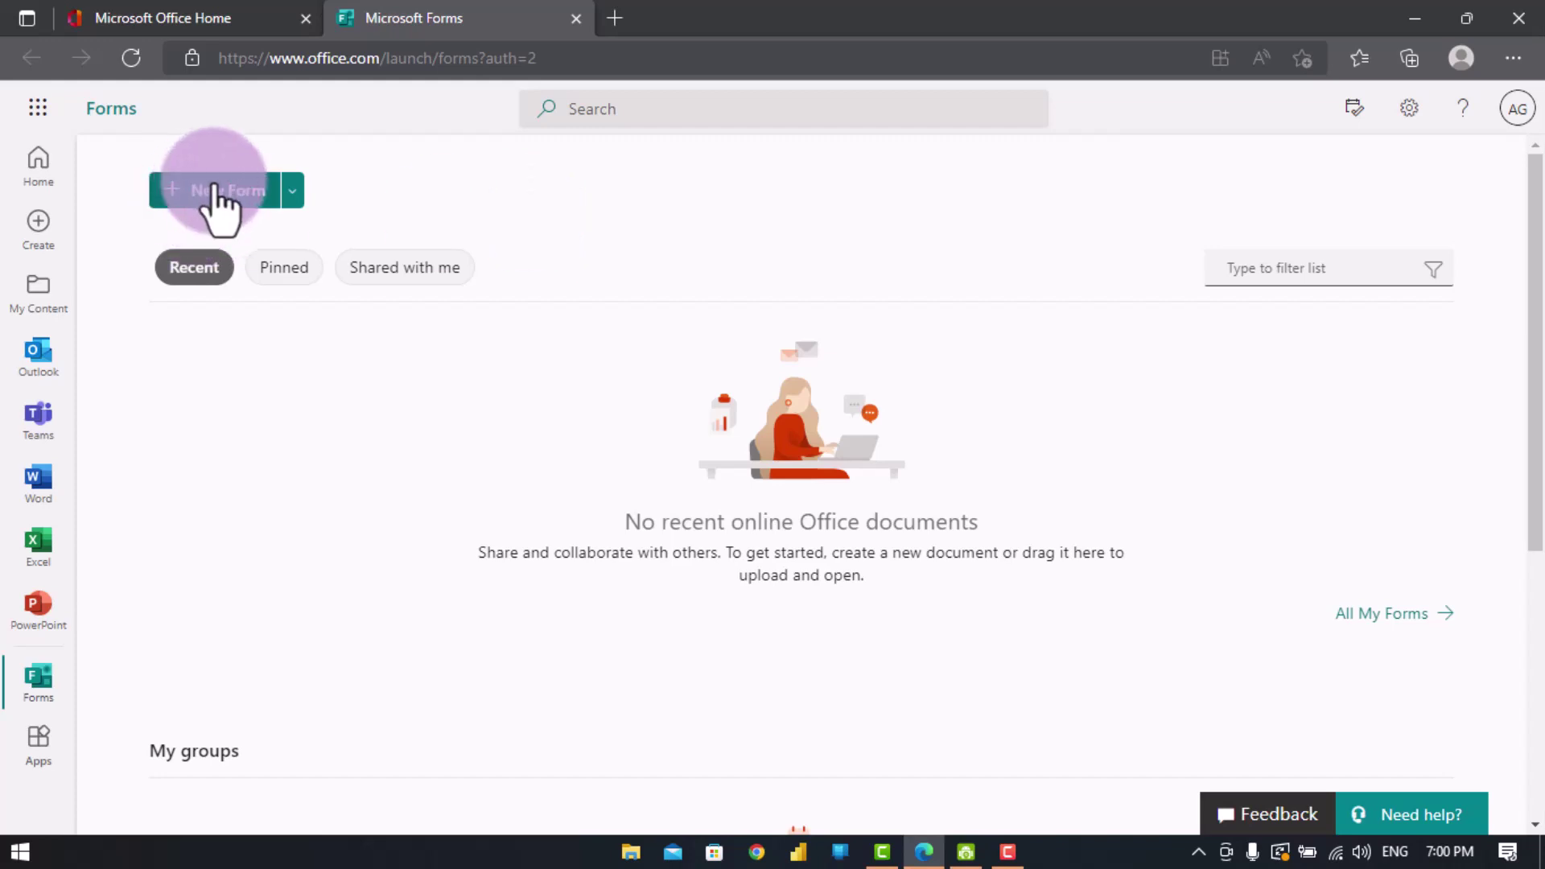
- Create a new blank form and give it the title 'Test'
left_click(214, 190)
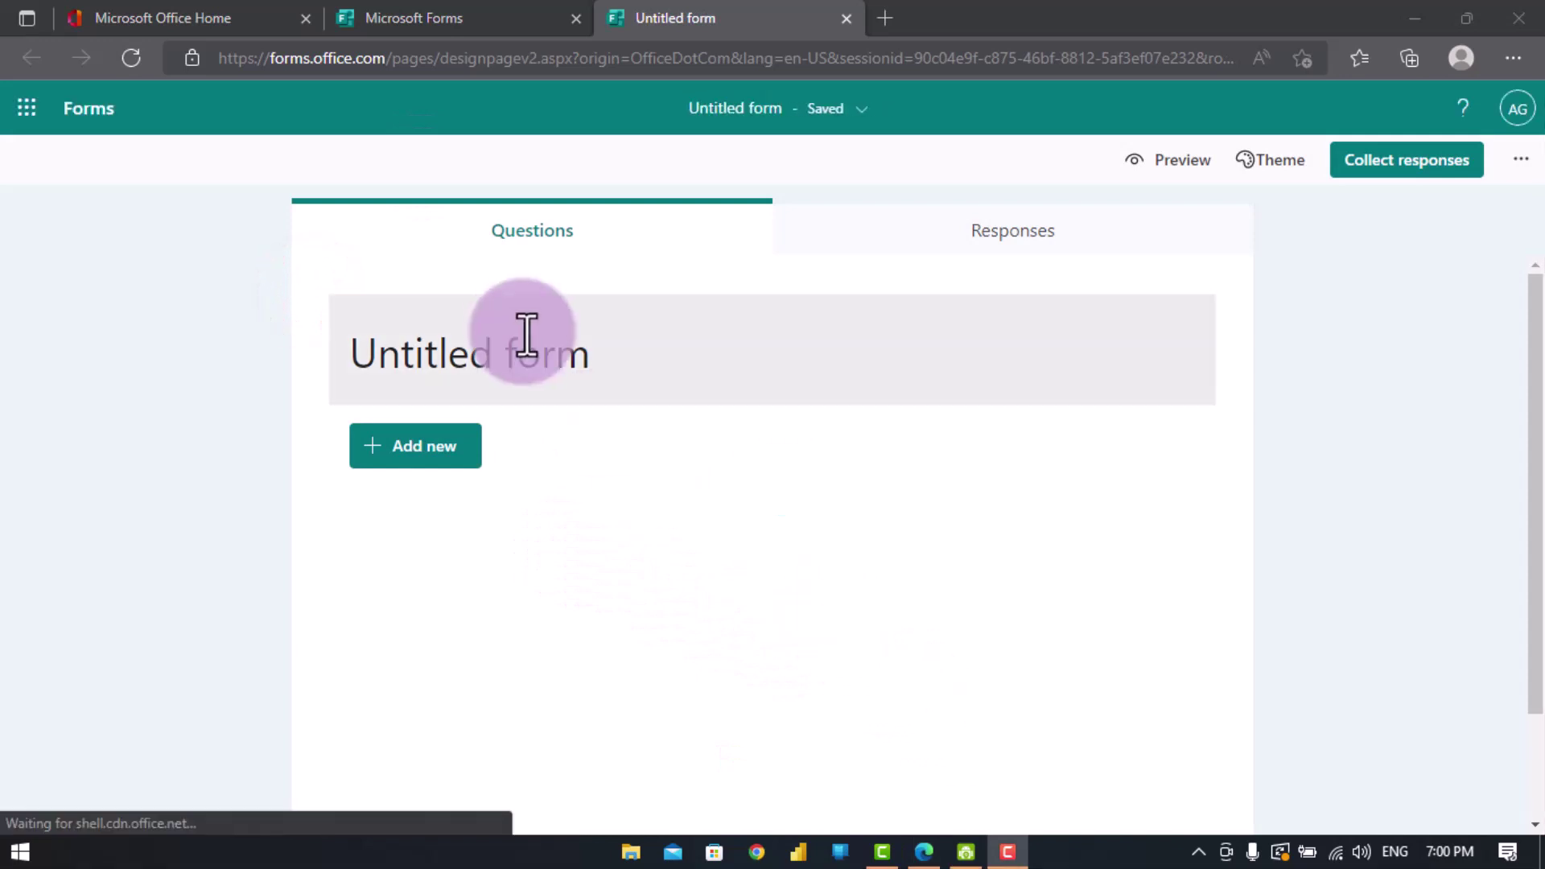
left_click(483, 348)
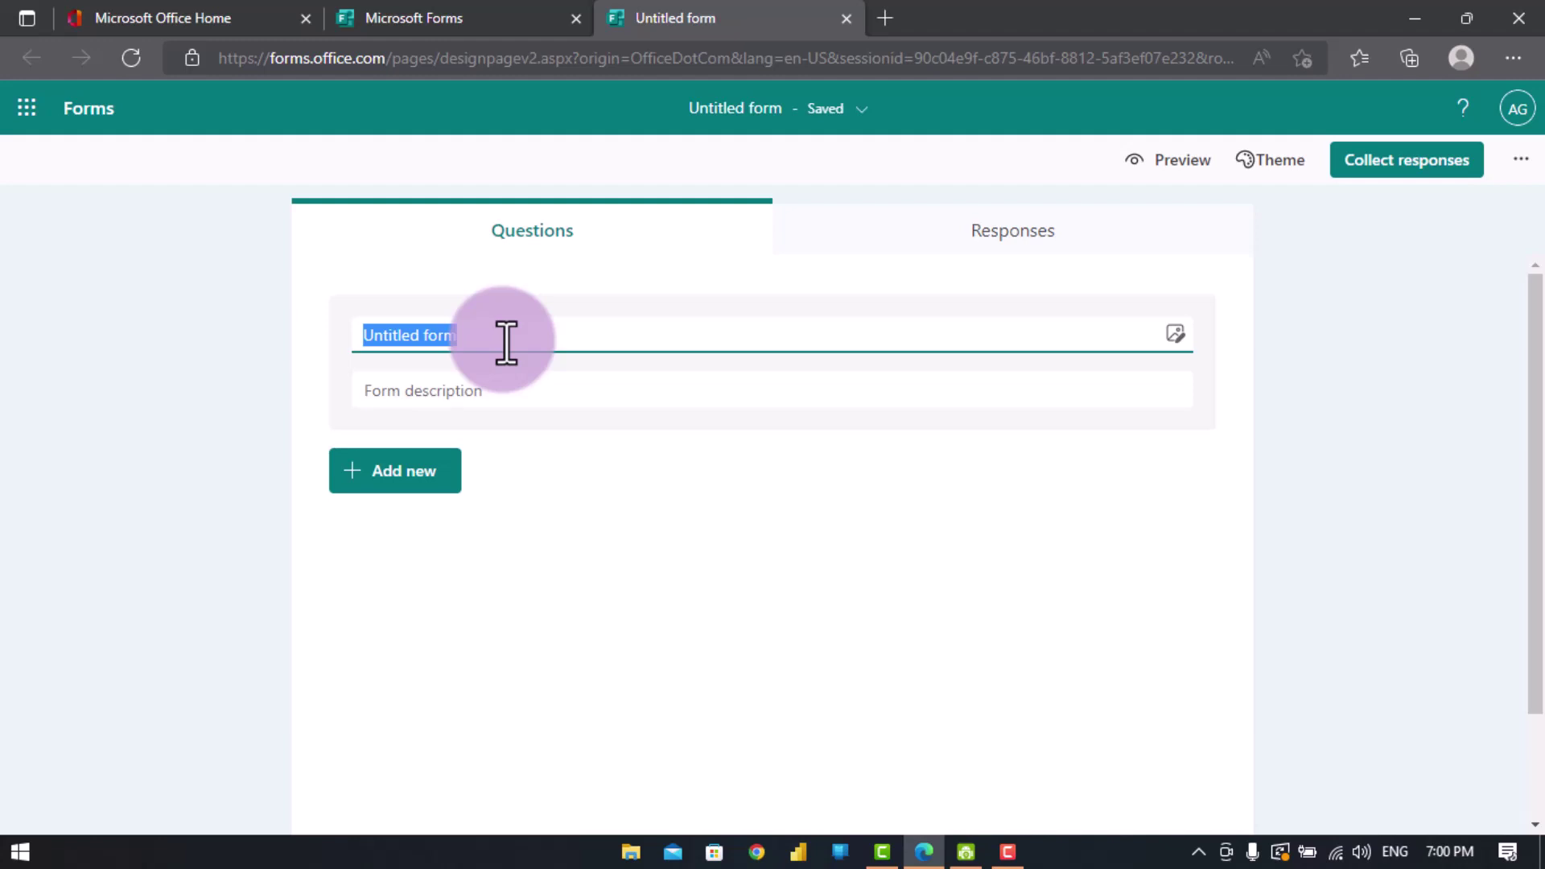
type("TEst")
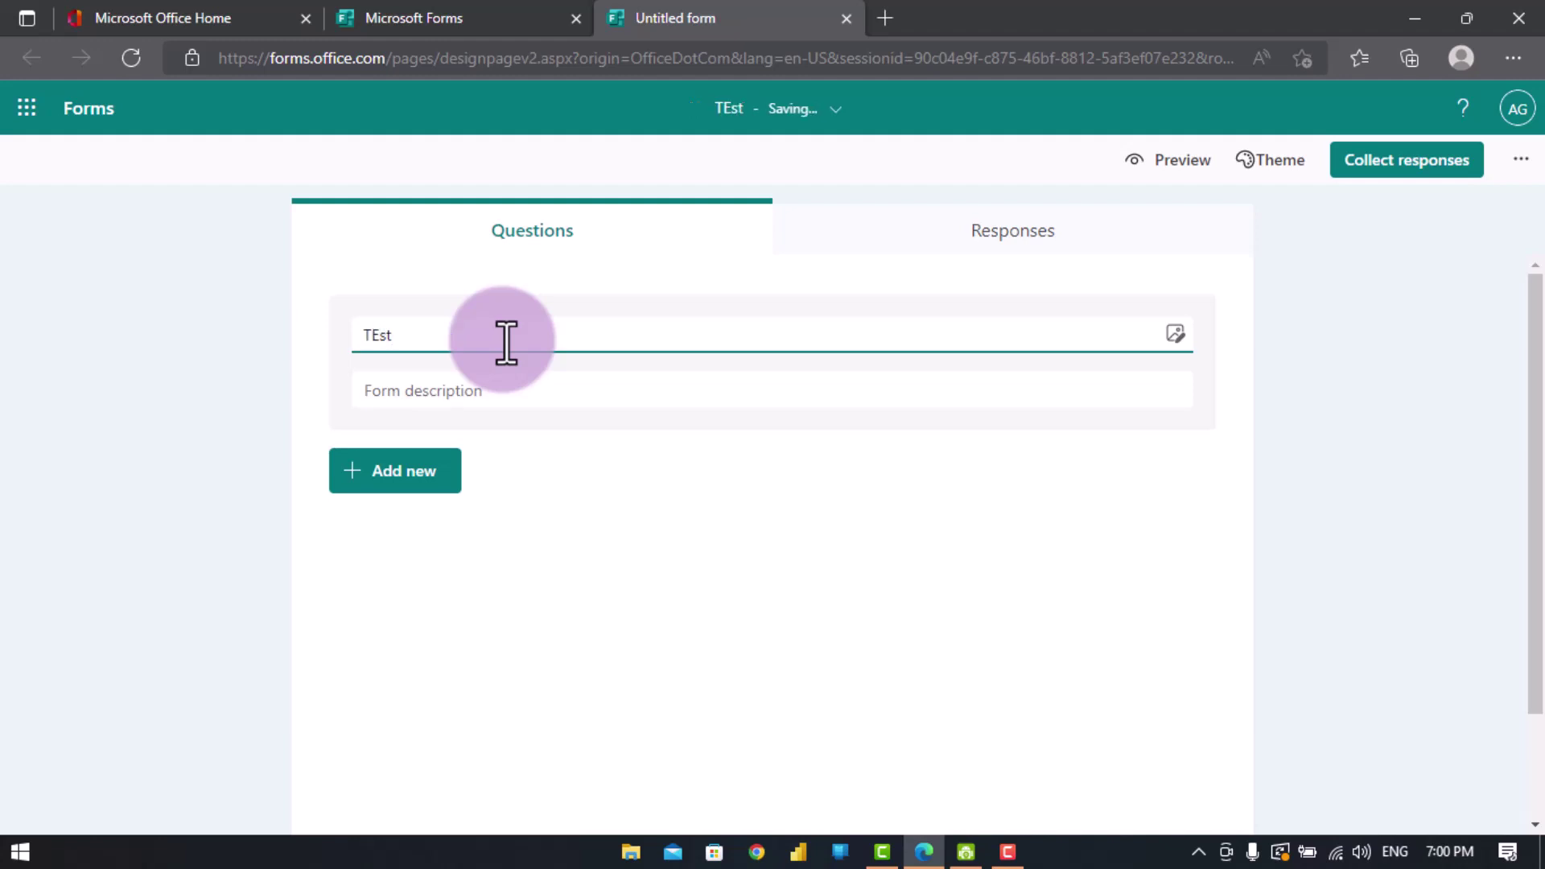
key("BackSpace")
type("s")
key("BackSpace")
key("BackSpace")
type("est")
left_click(603, 547)
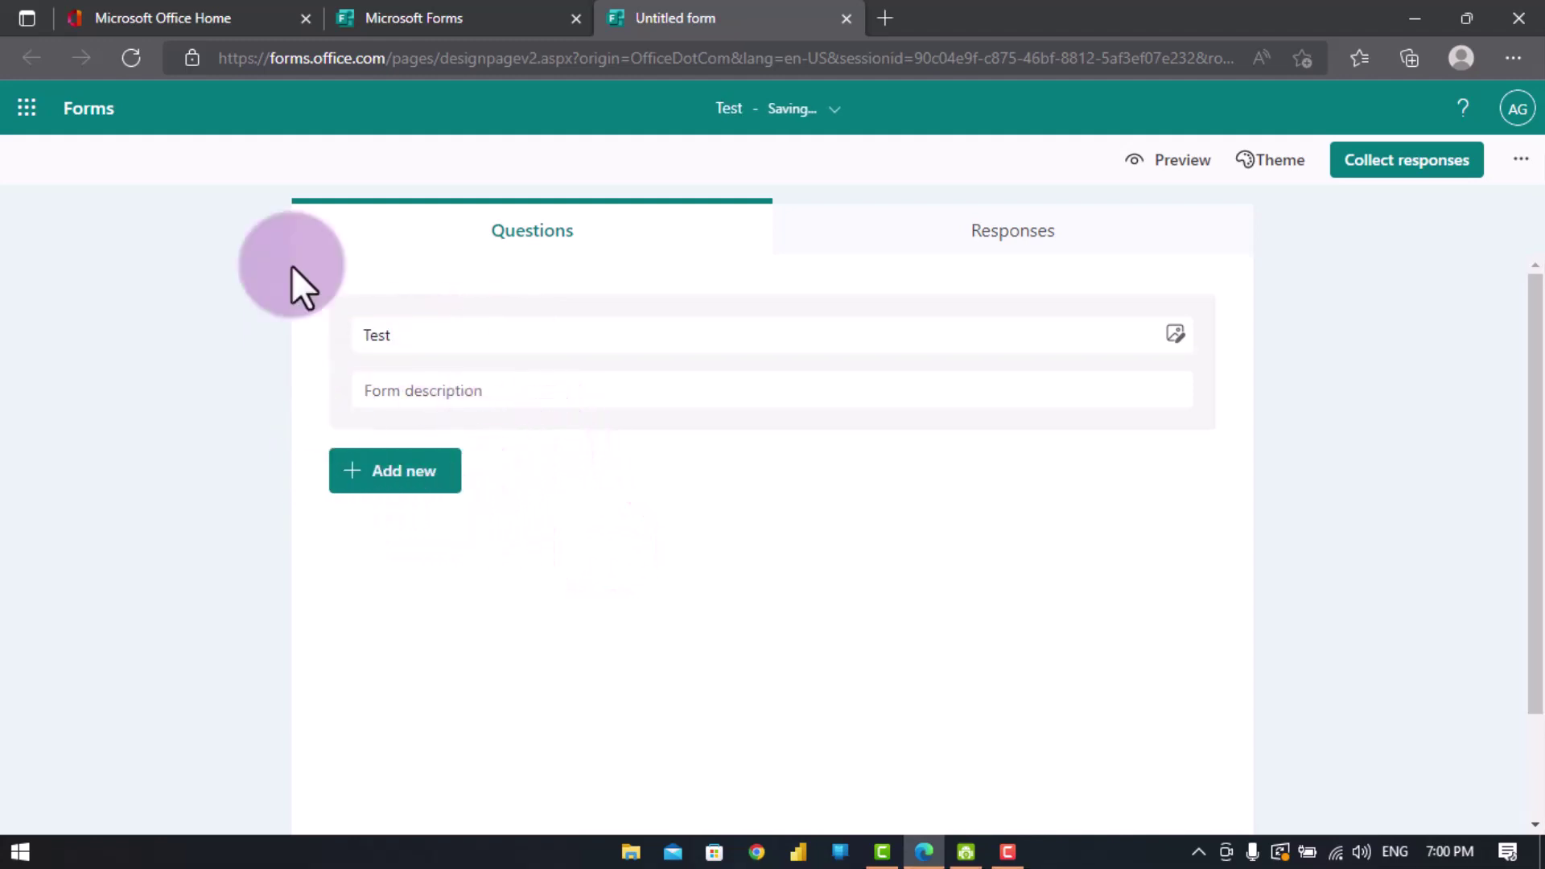
left_click(323, 199)
left_click(385, 438)
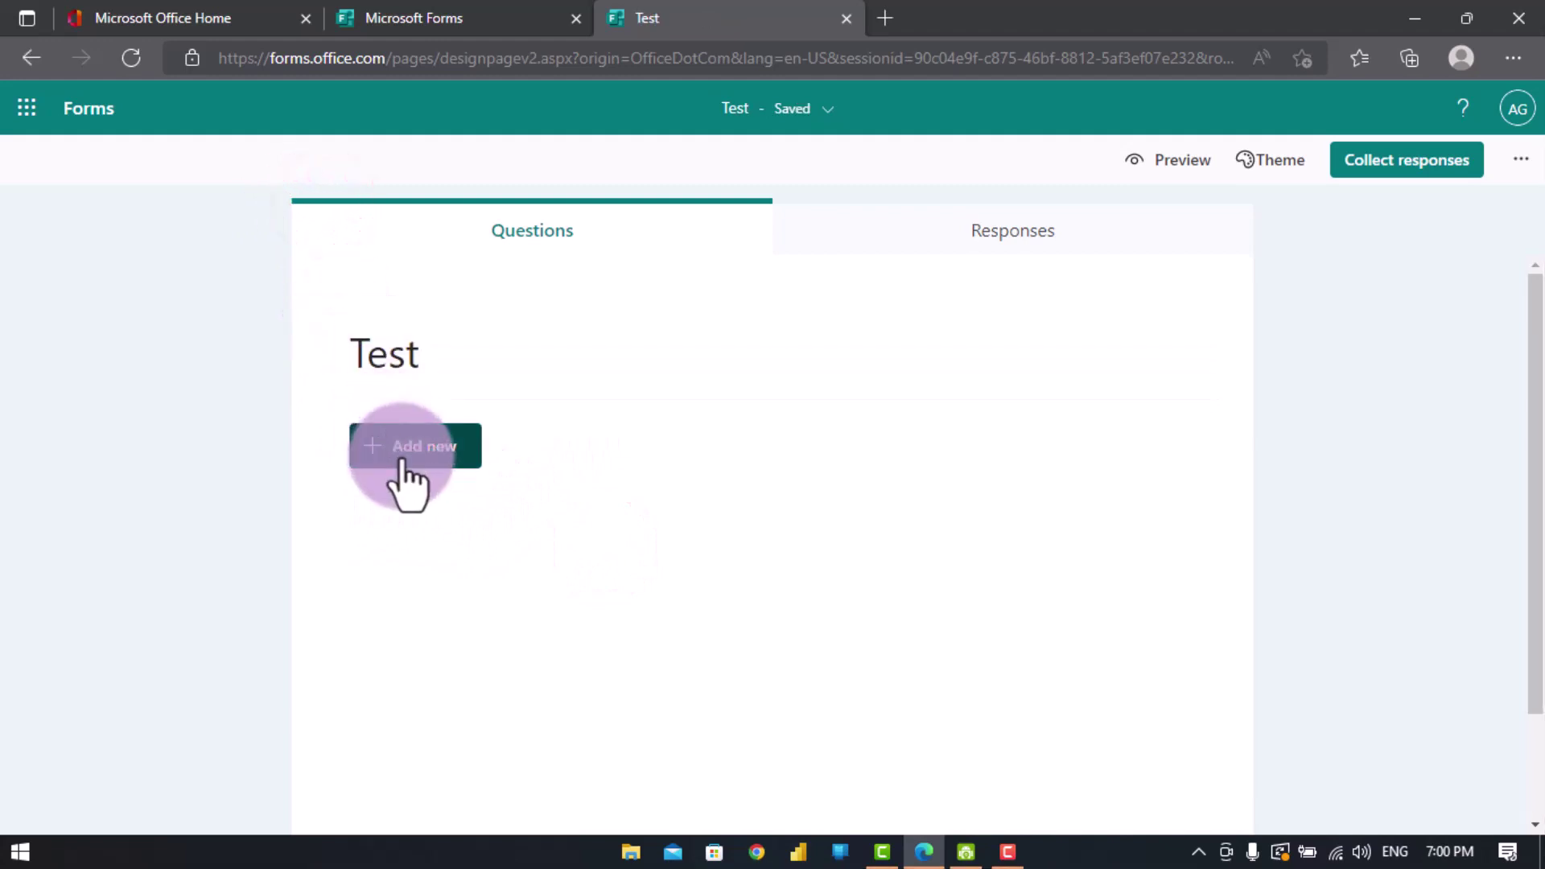
left_click(566, 460)
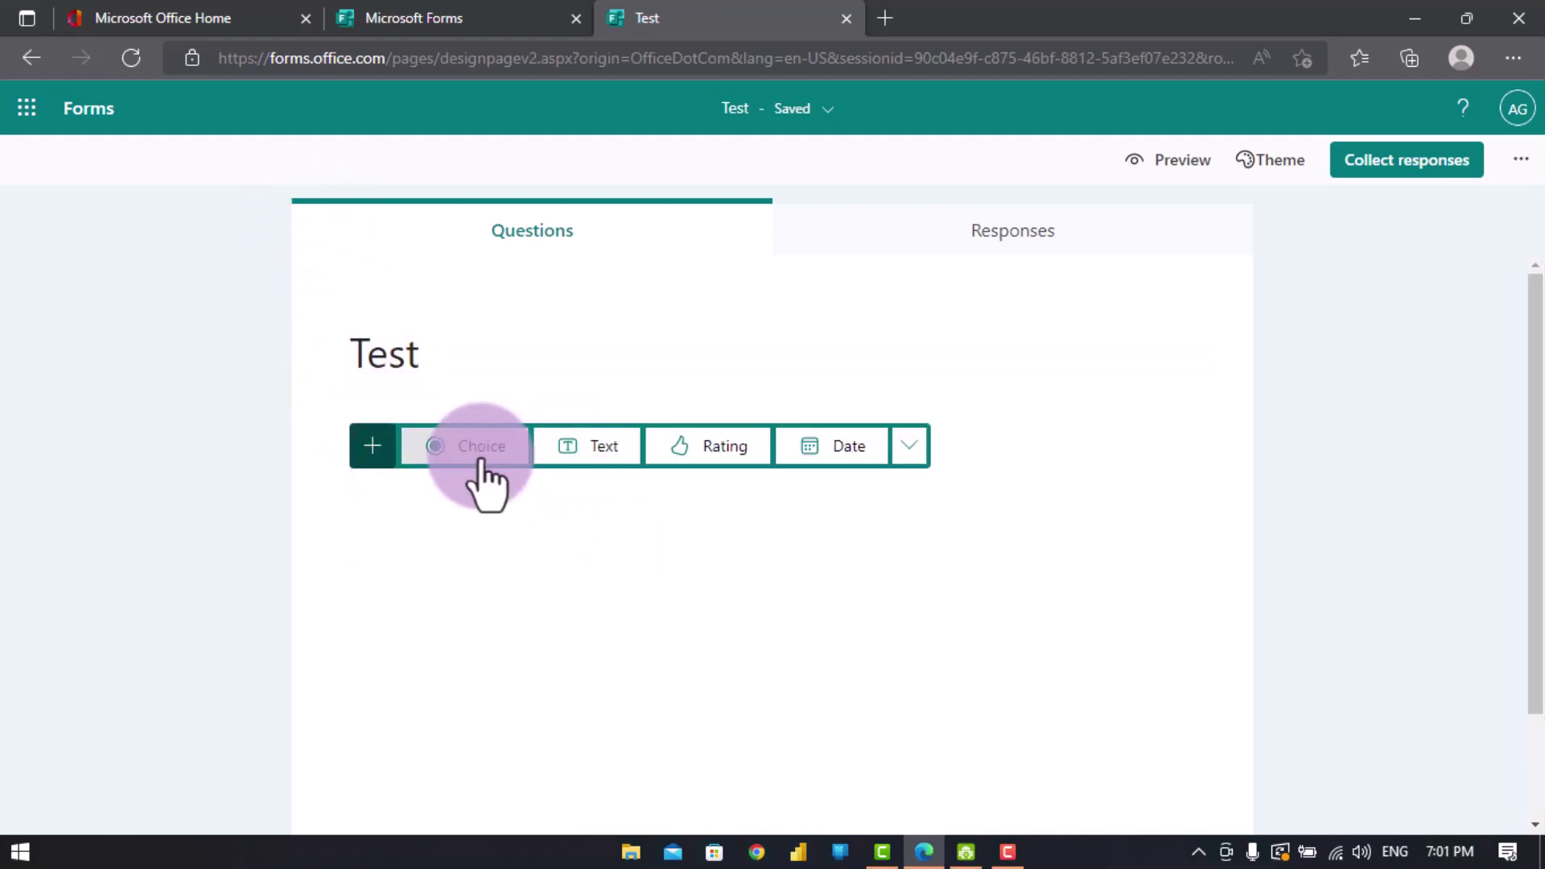
- Add three text questions titled Fname, Lname and Email to the Test form
left_click(600, 446)
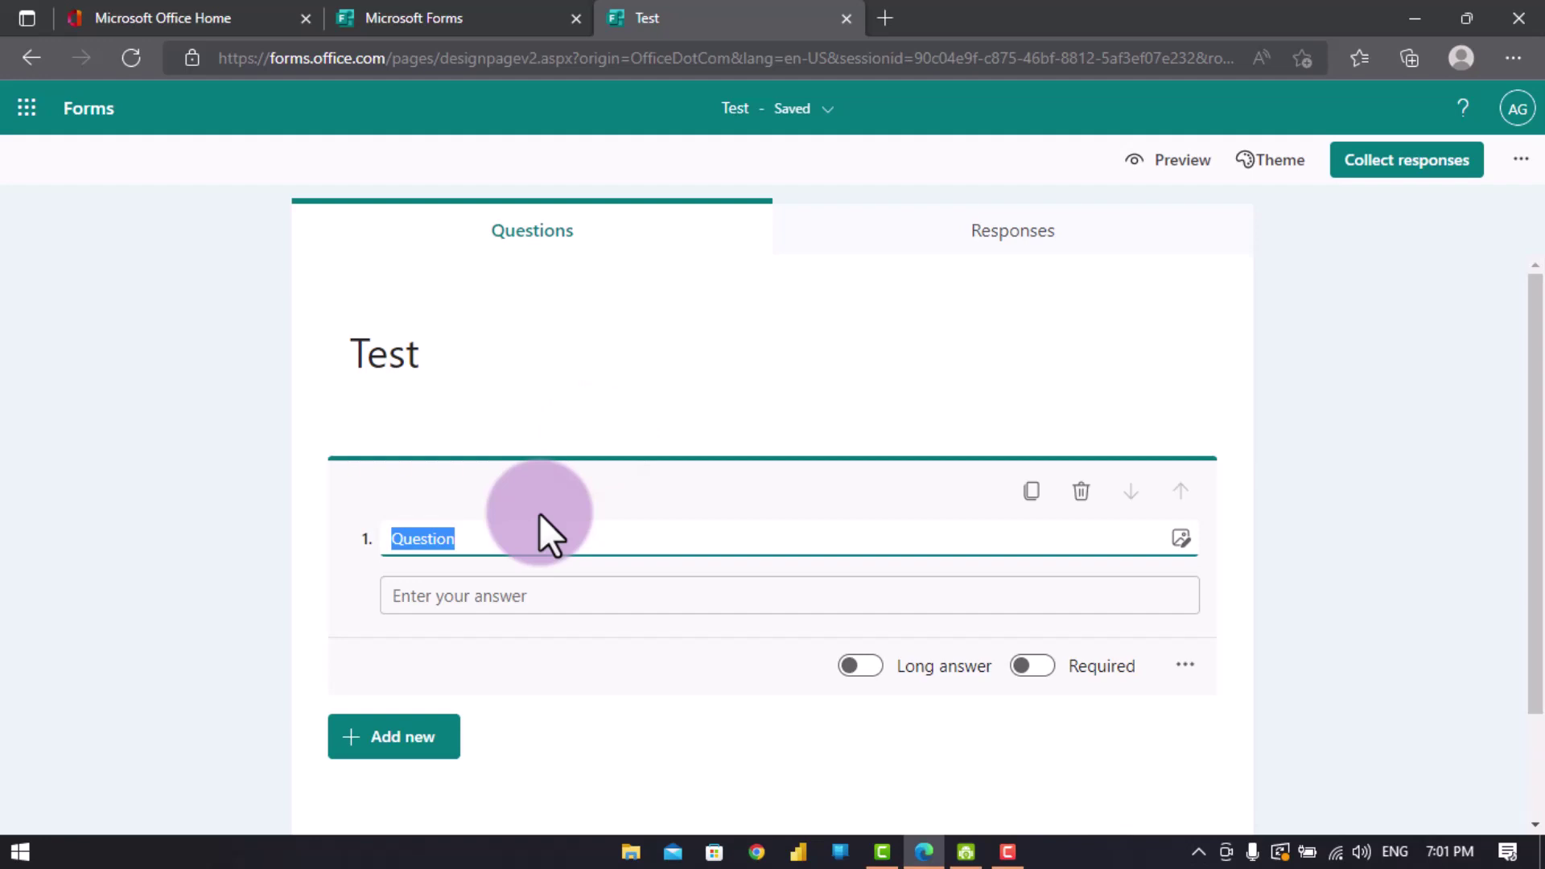
type("Fna")
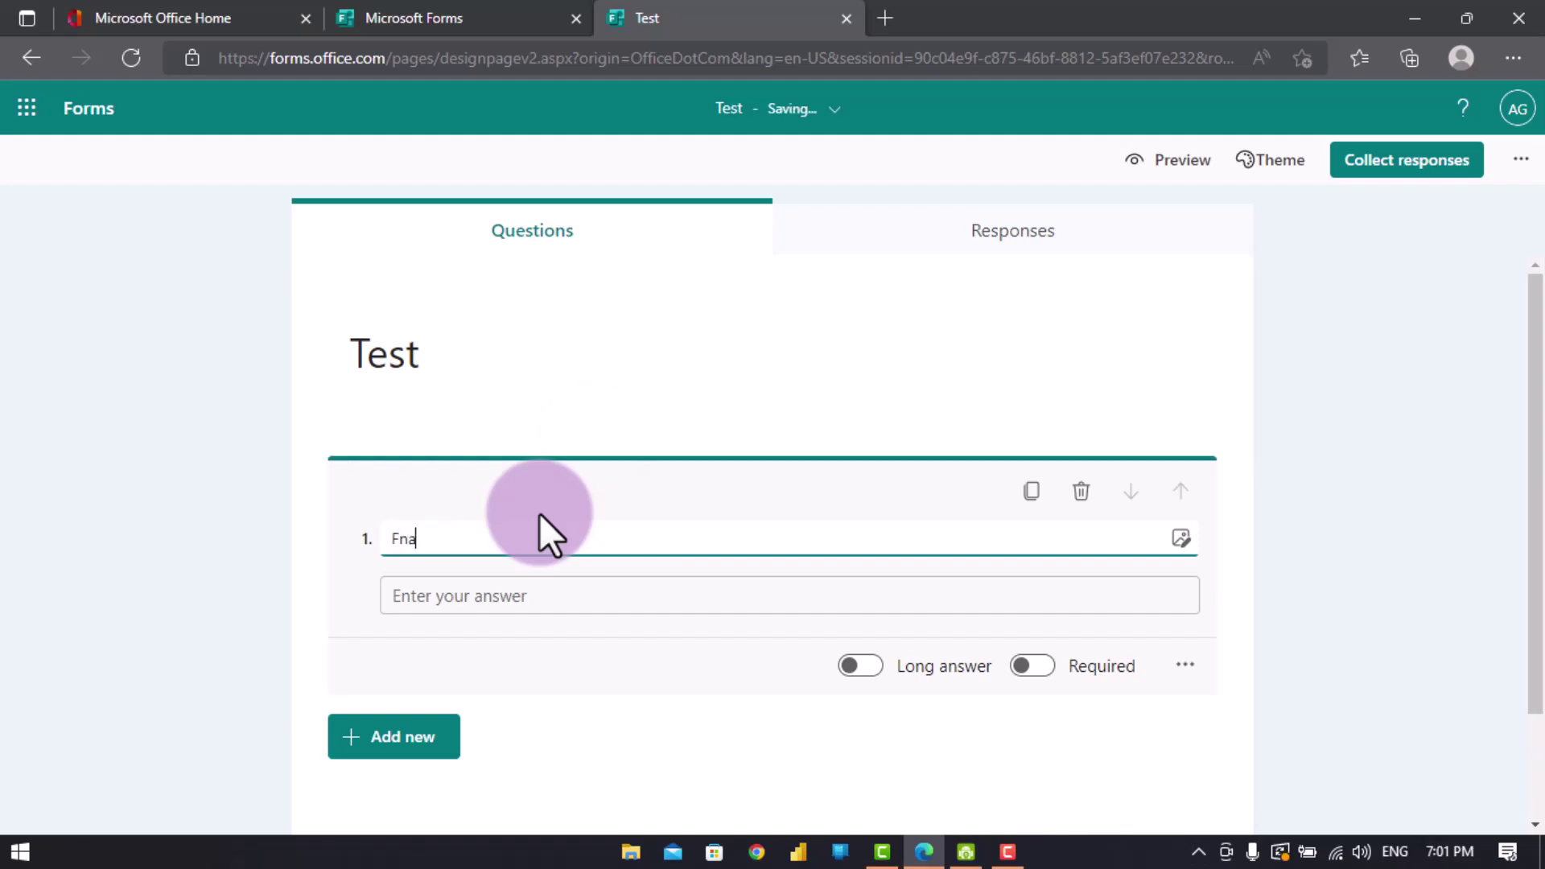
type("me")
left_click(538, 766)
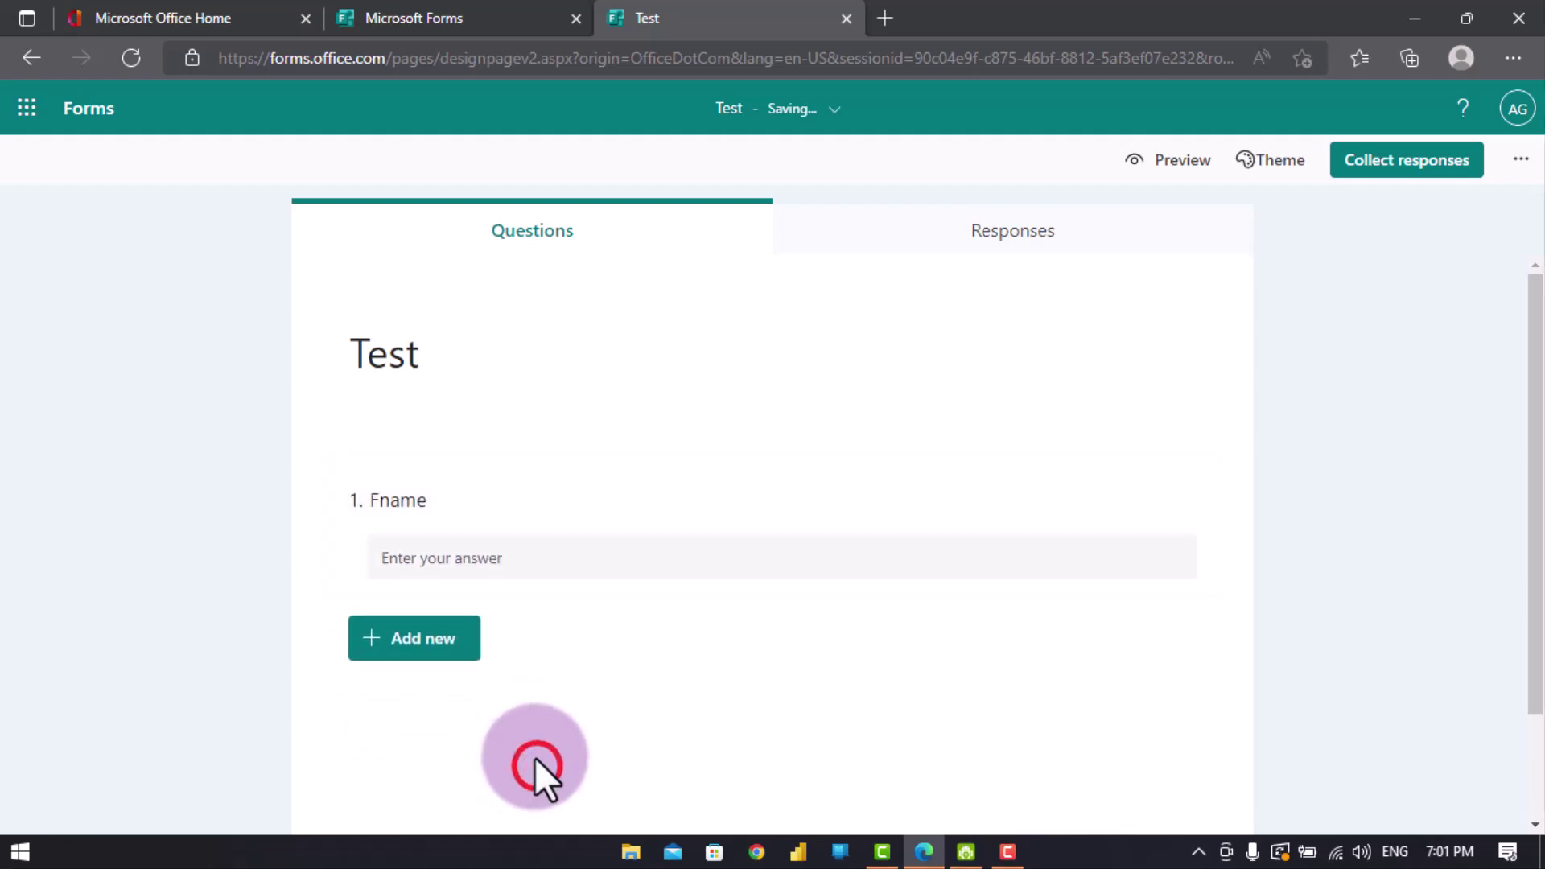
left_click(408, 641)
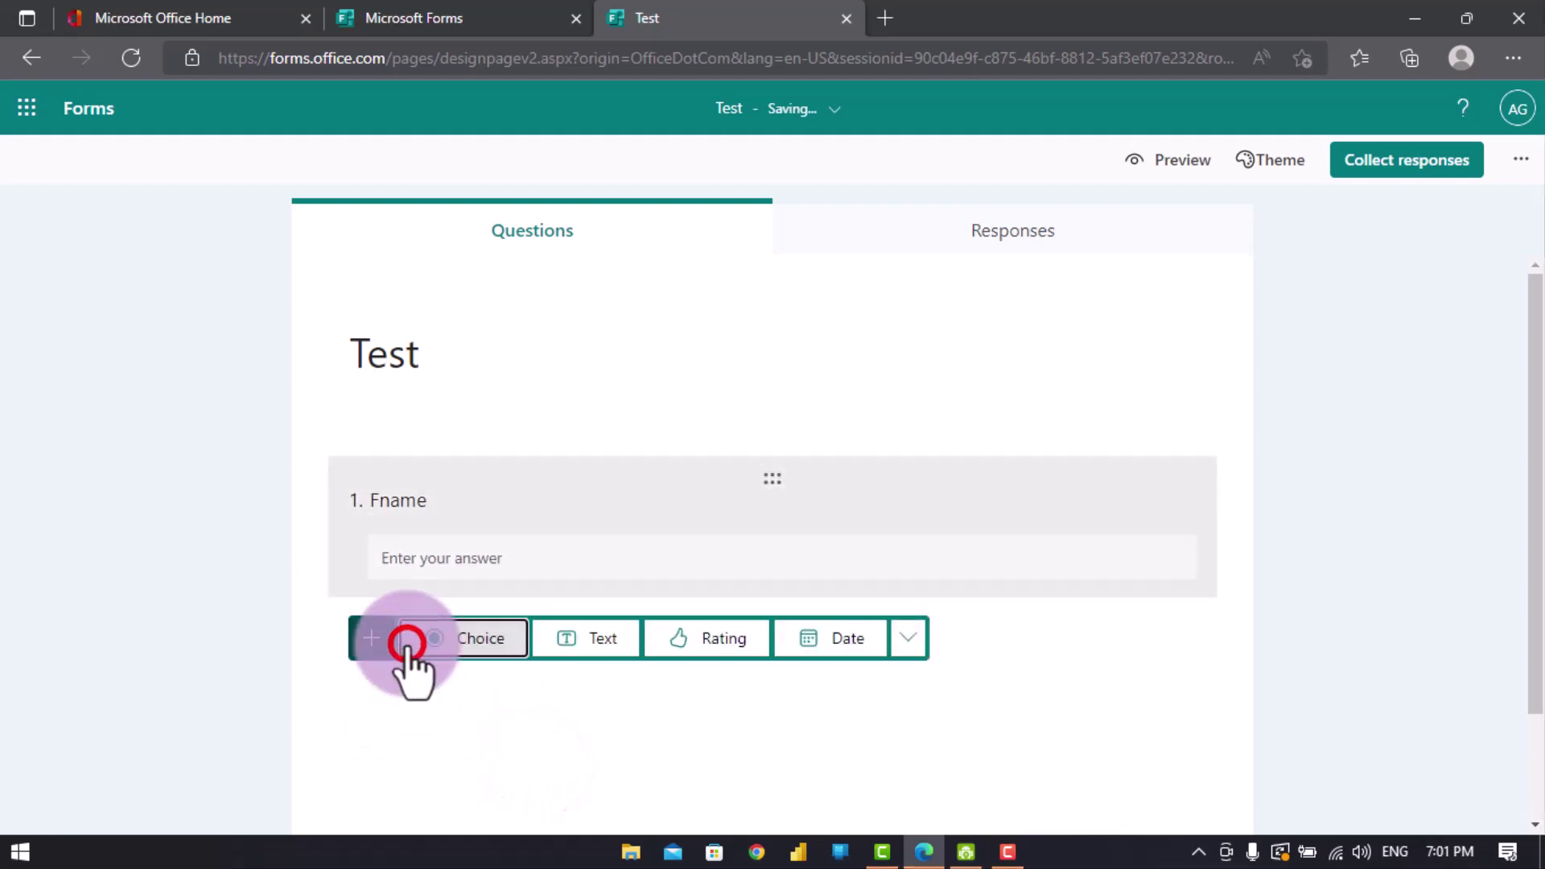
left_click(595, 653)
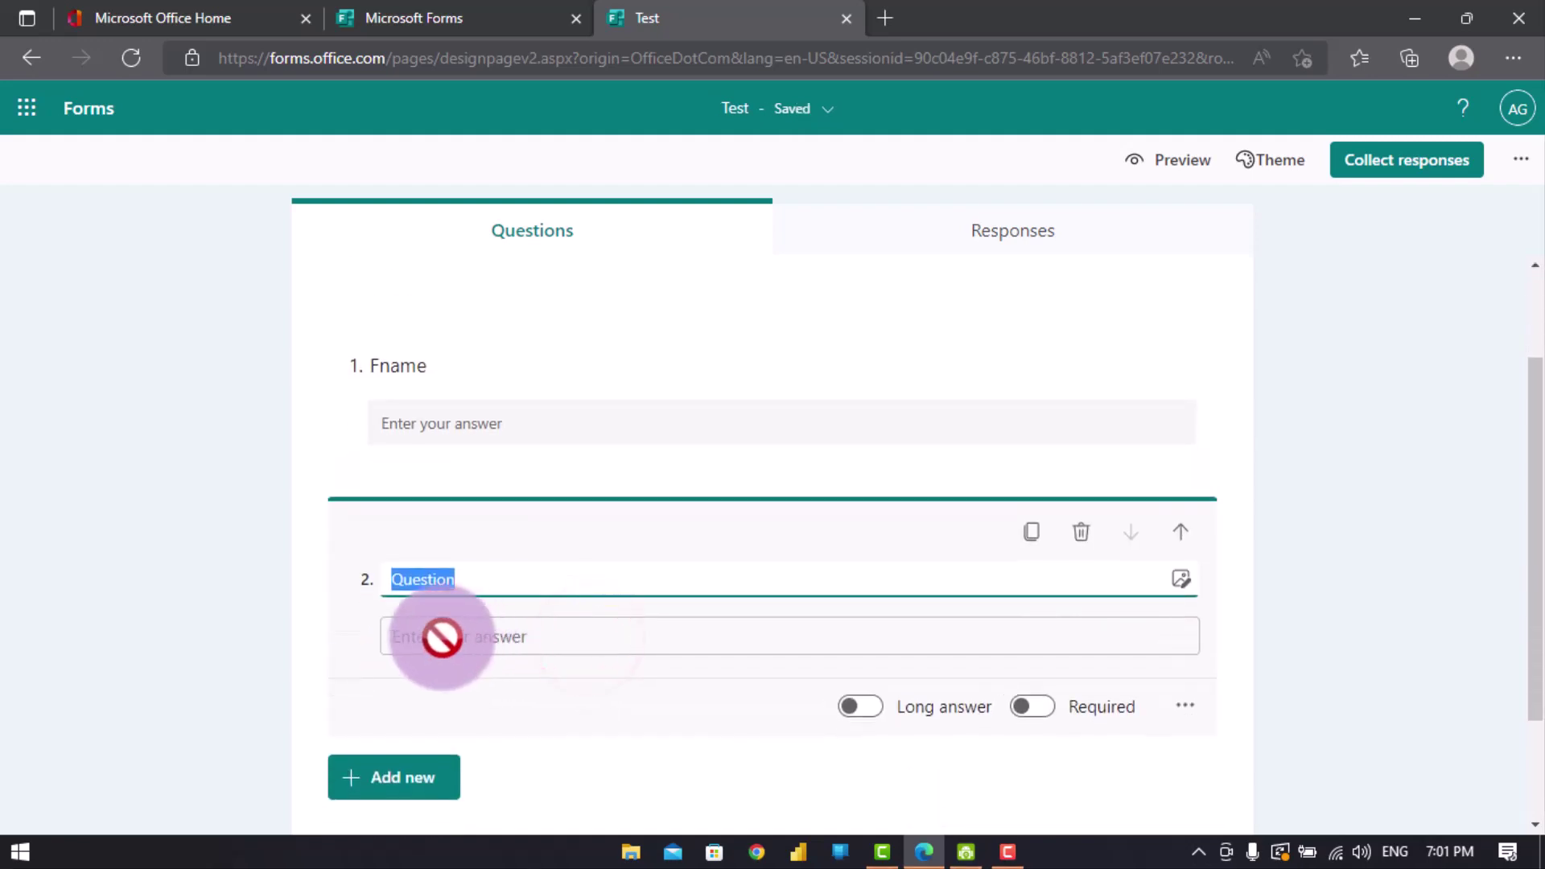
type("L")
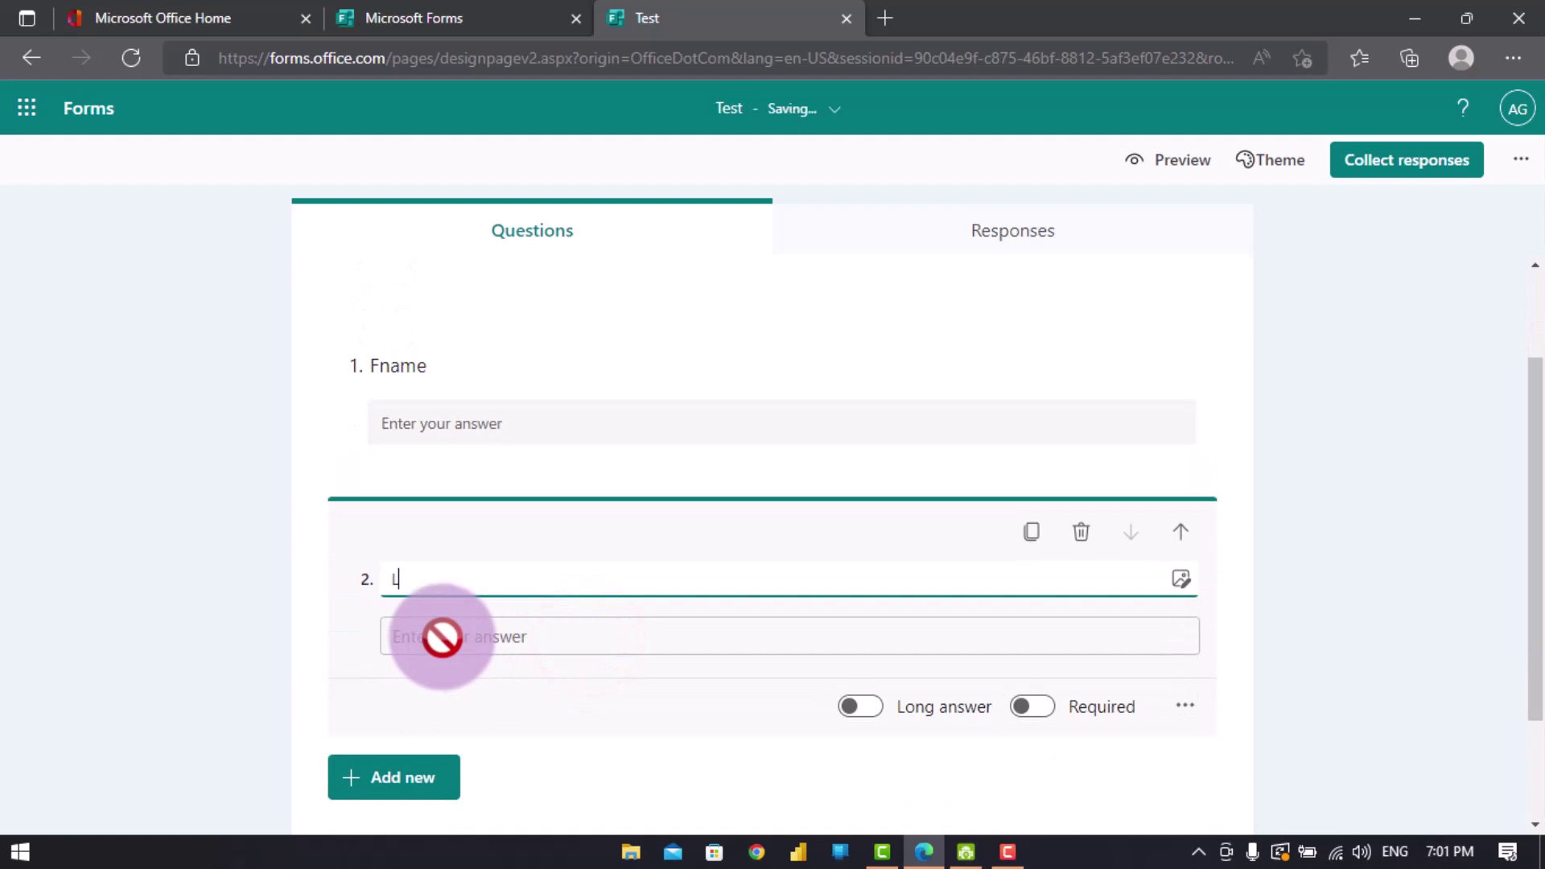
type("name")
left_click(408, 782)
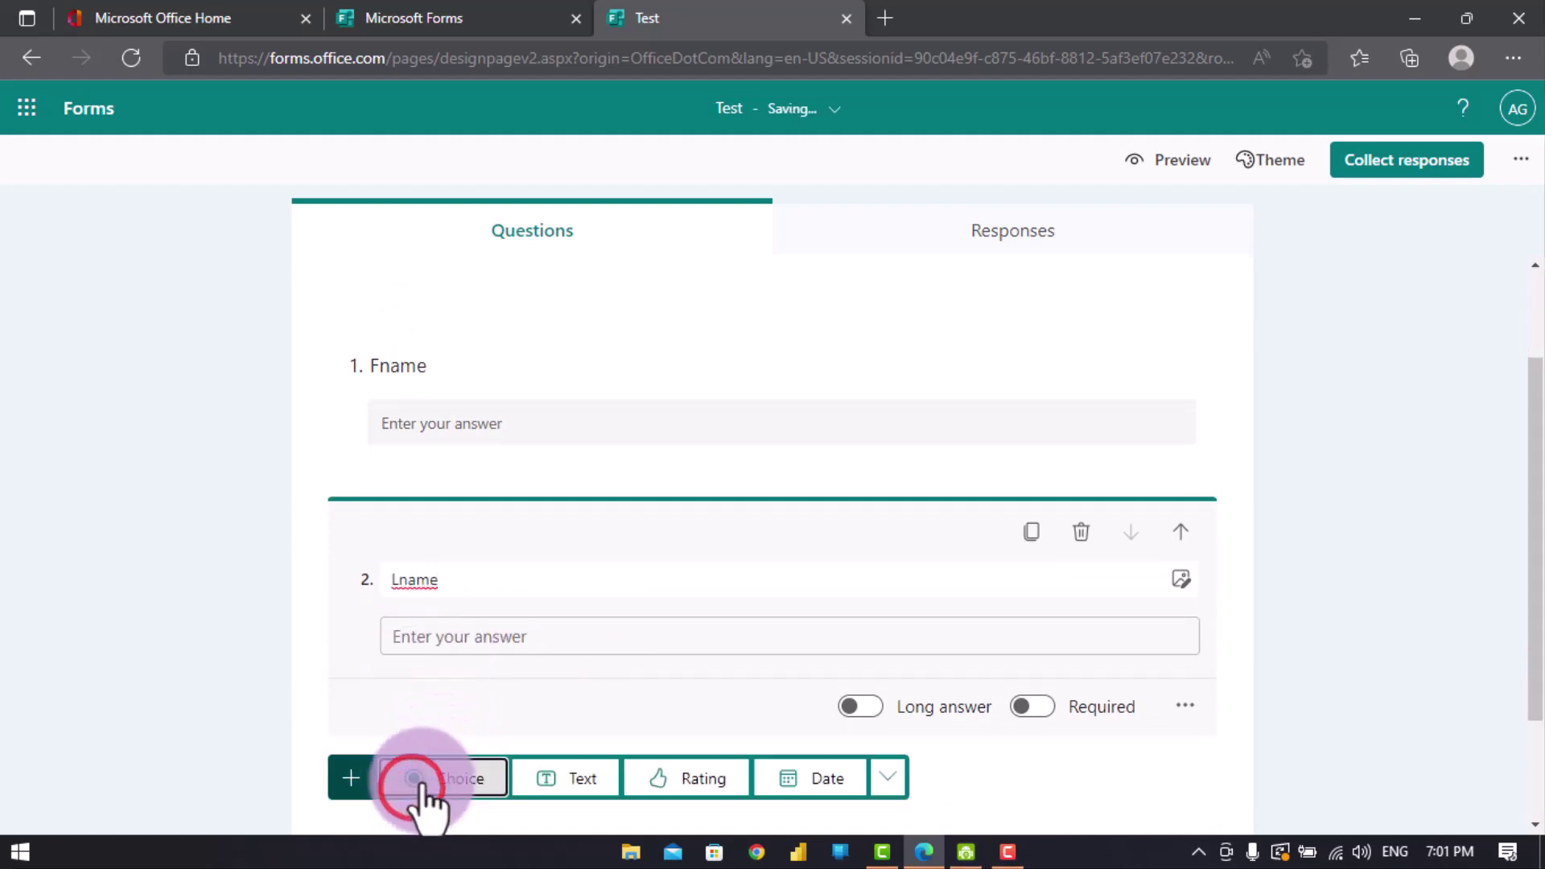
left_click(561, 778)
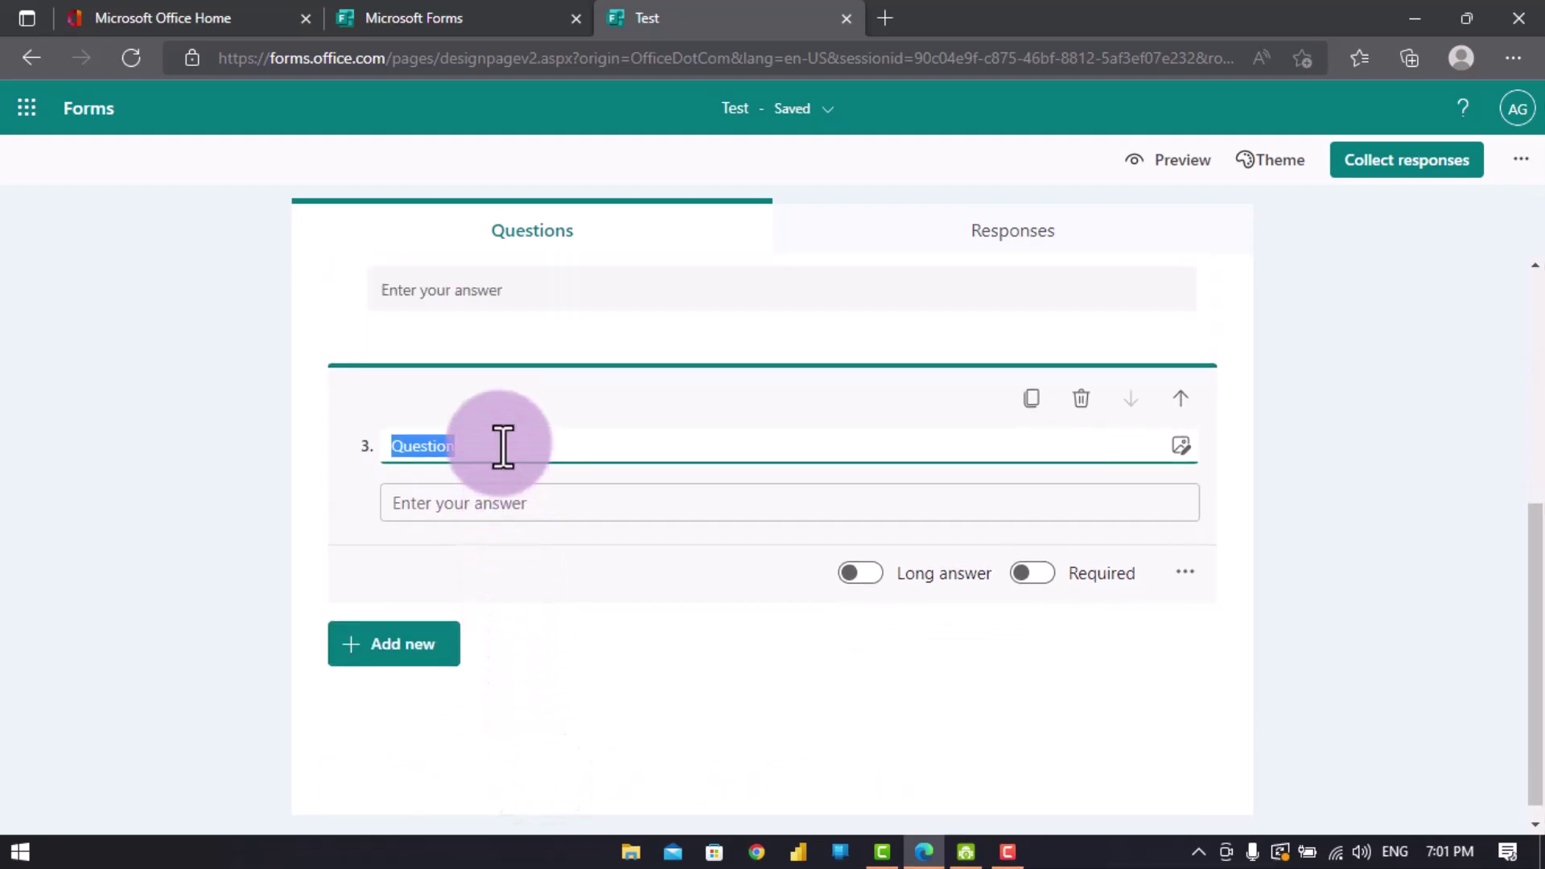
type("E")
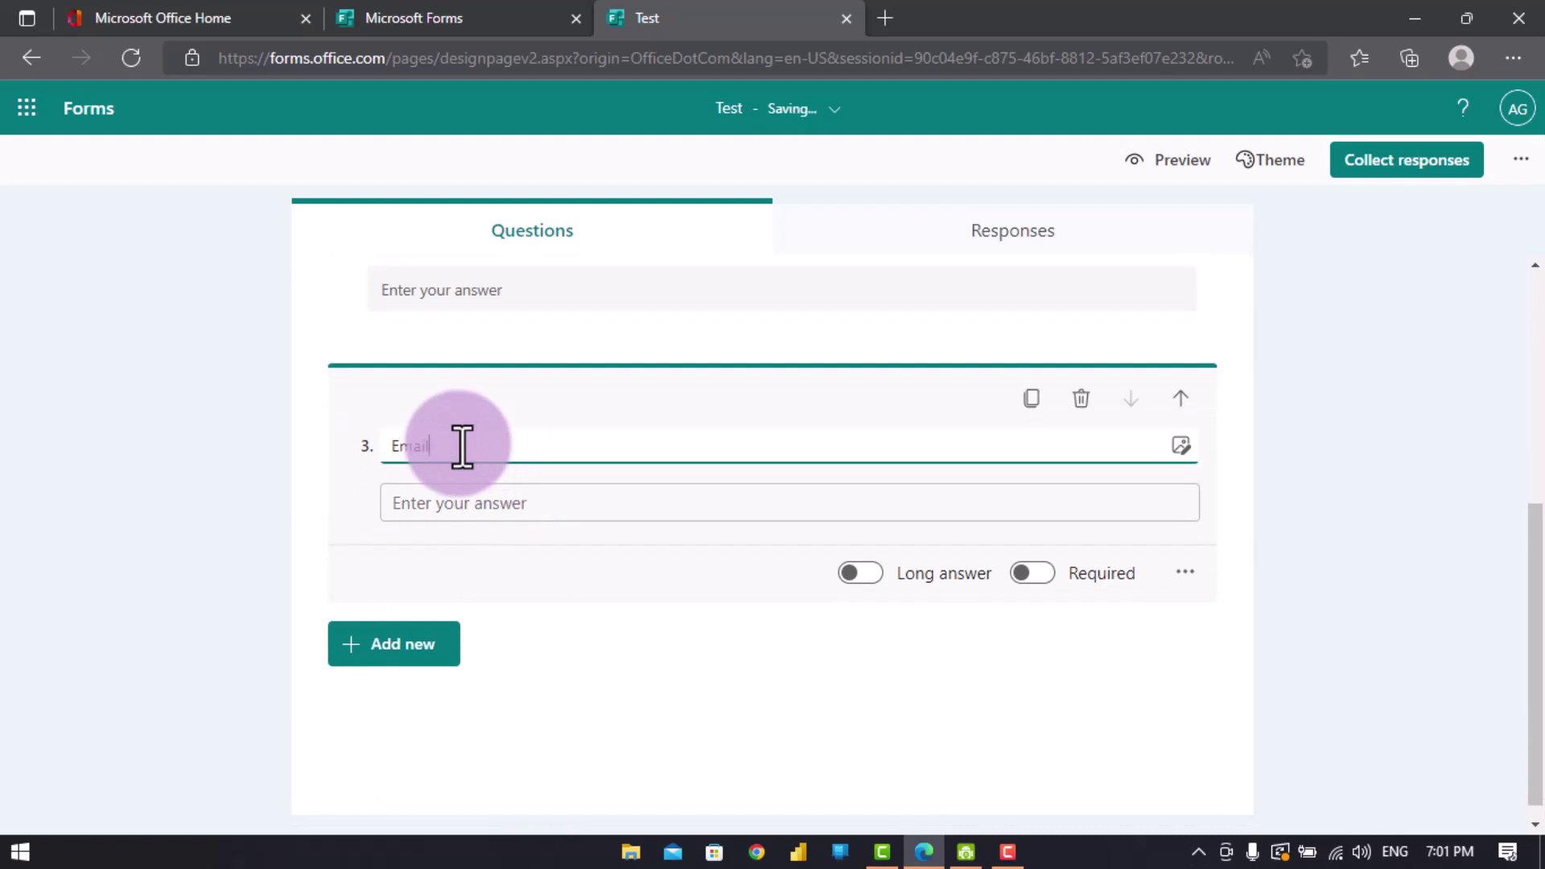
type("mail")
scroll(604, 481, "up", 2)
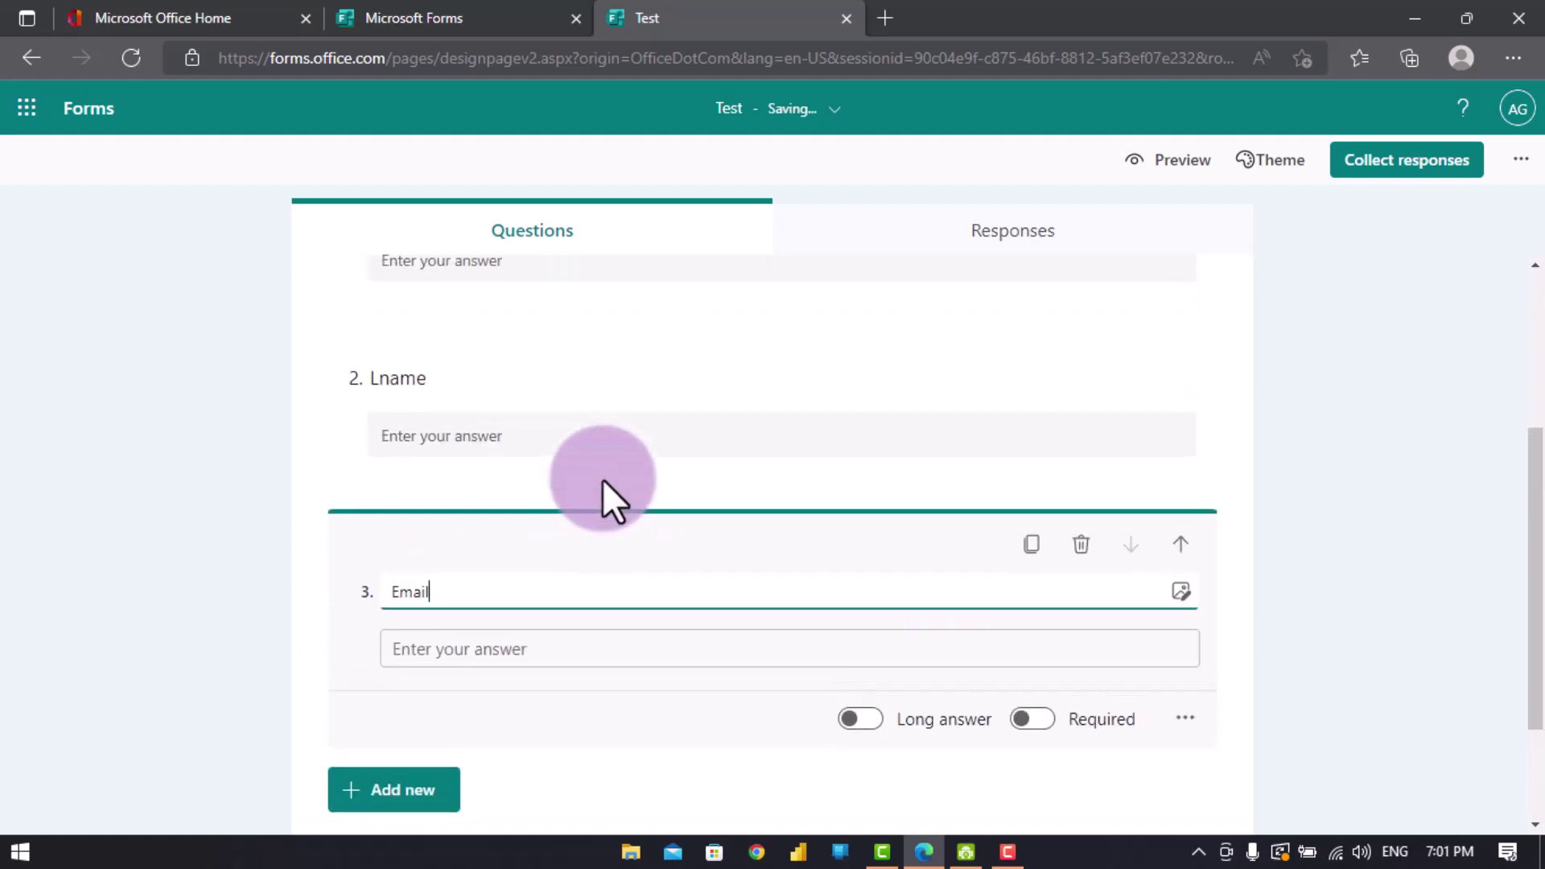
scroll(602, 483, "up", 3)
scroll(594, 507, "down", 3)
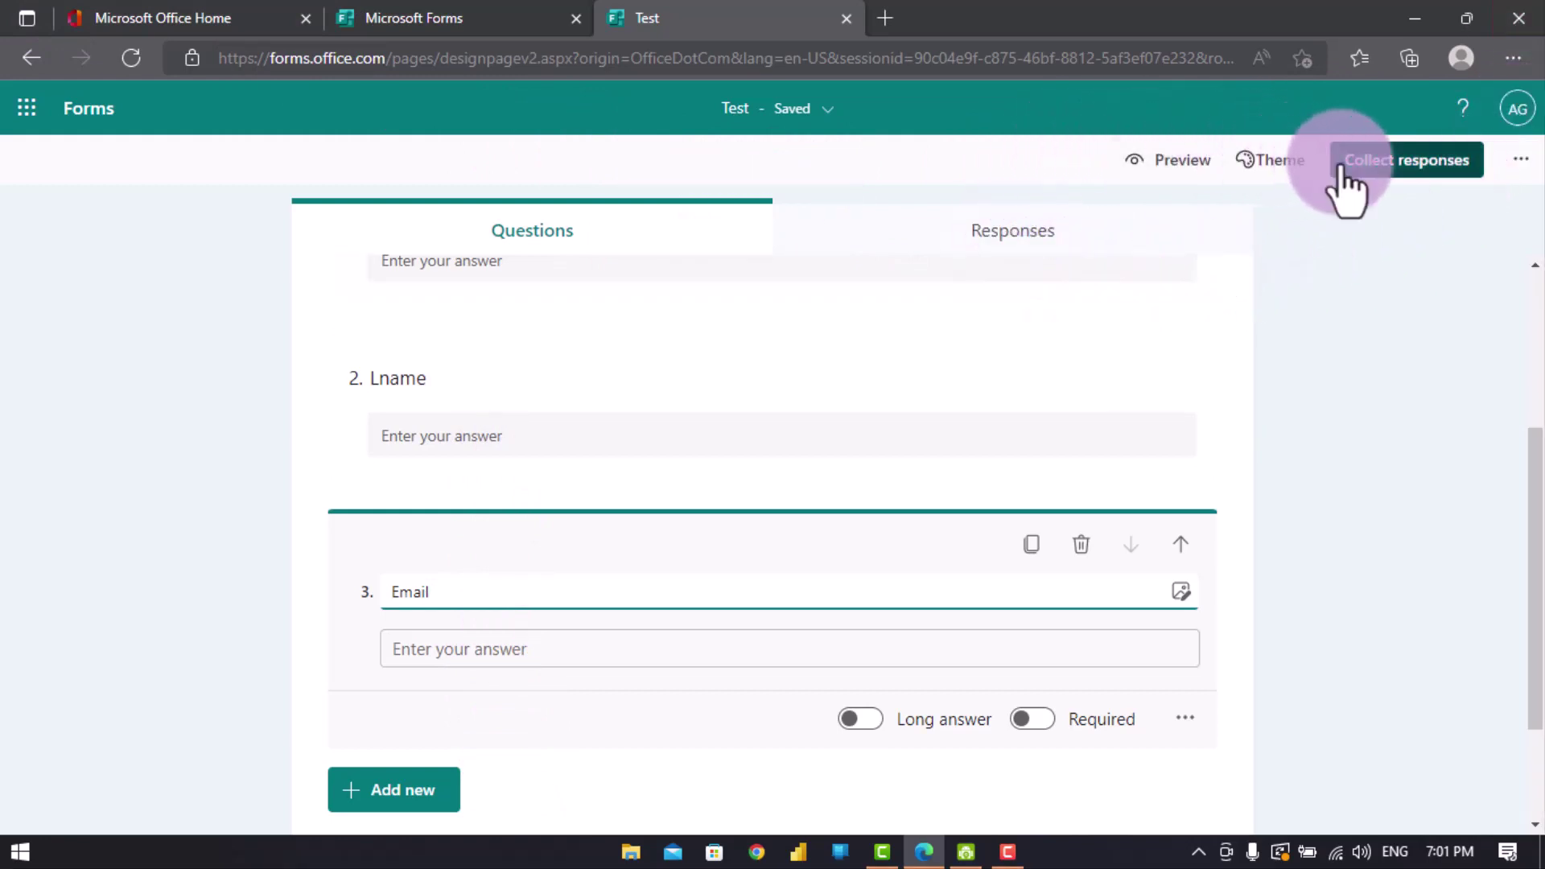
- Allow anyone to respond to the Test form and copy its shortened response link
left_click(1378, 165)
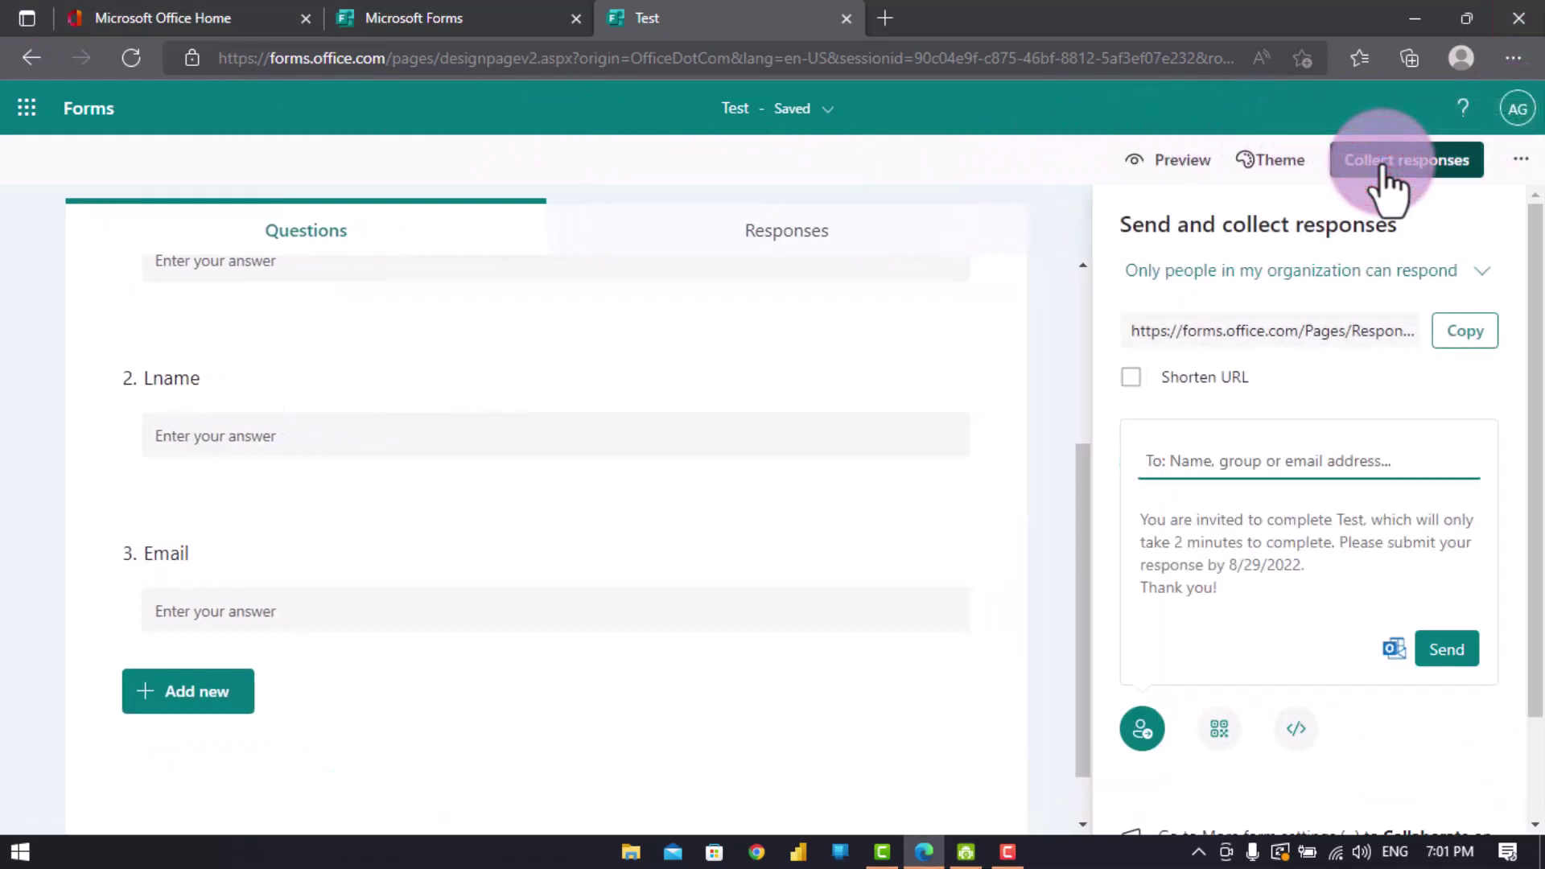
left_click(1368, 274)
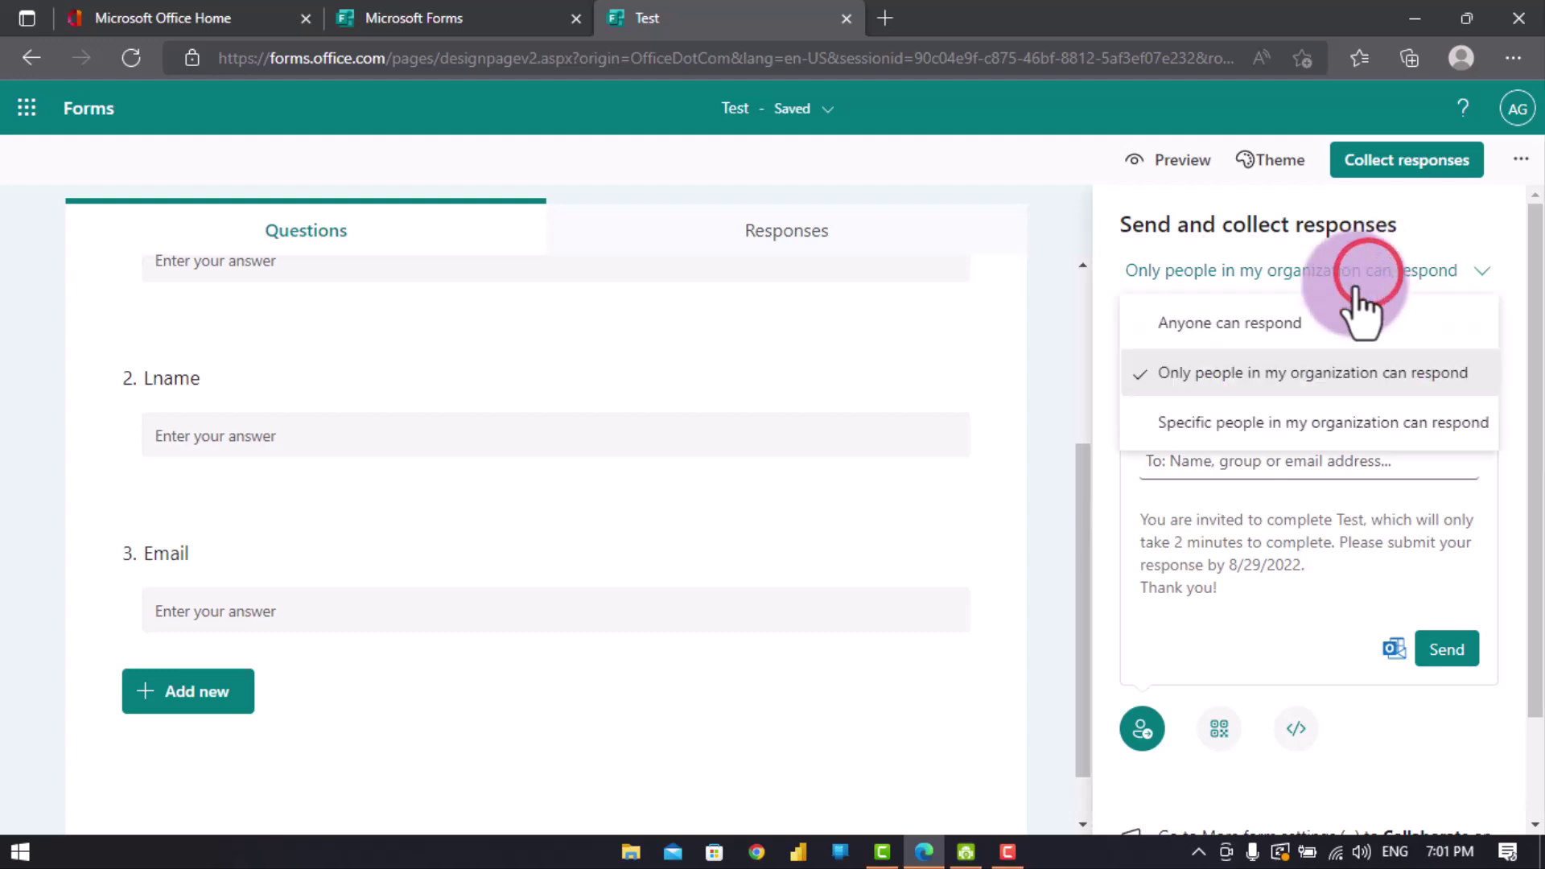
left_click(1288, 322)
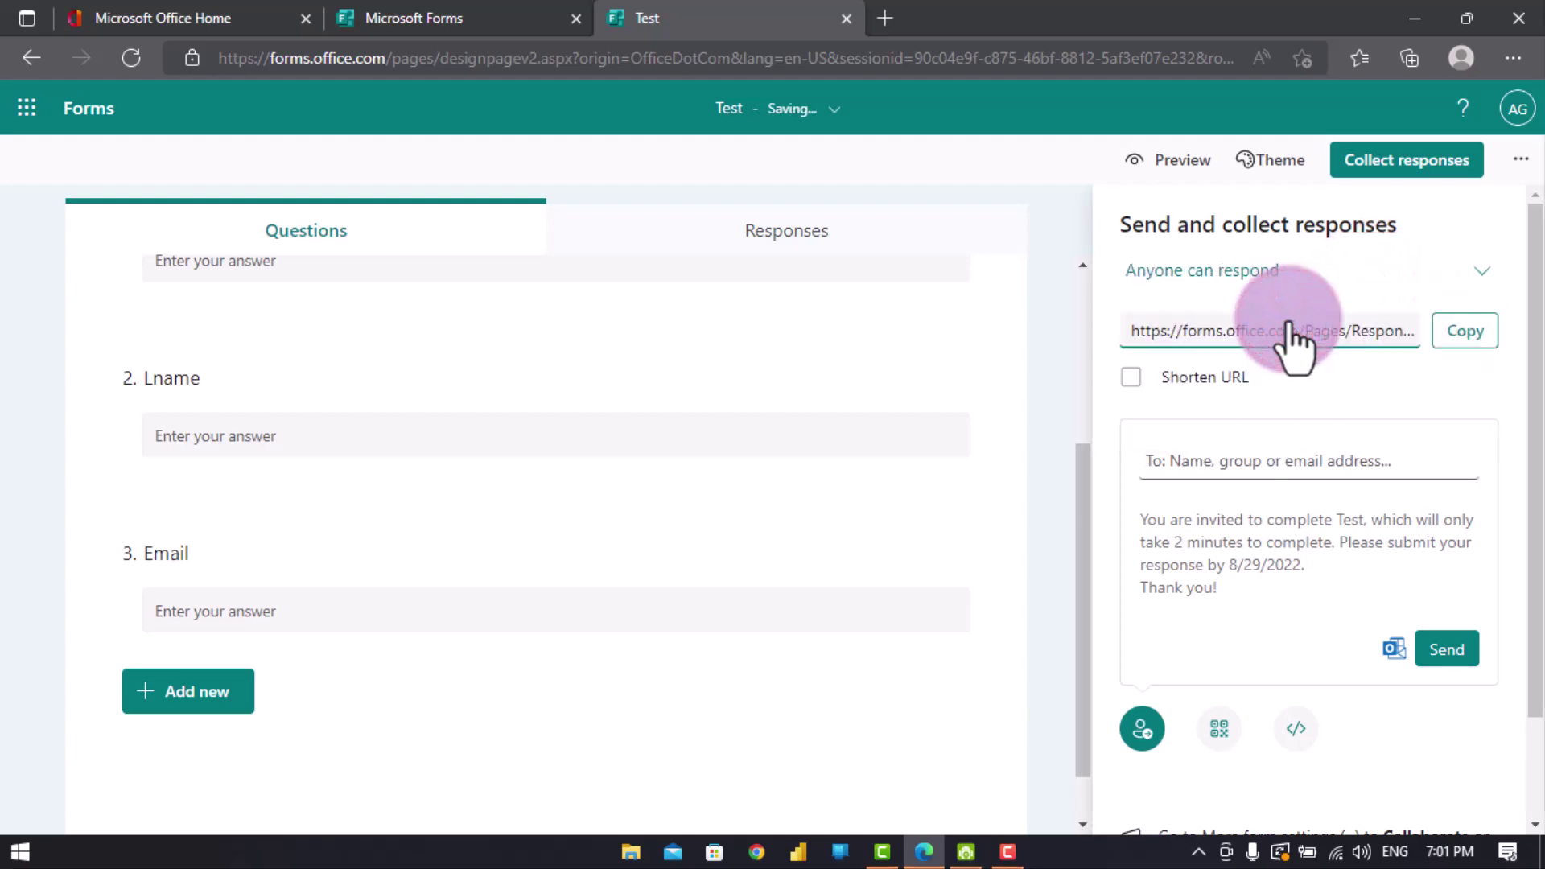
left_click(1466, 333)
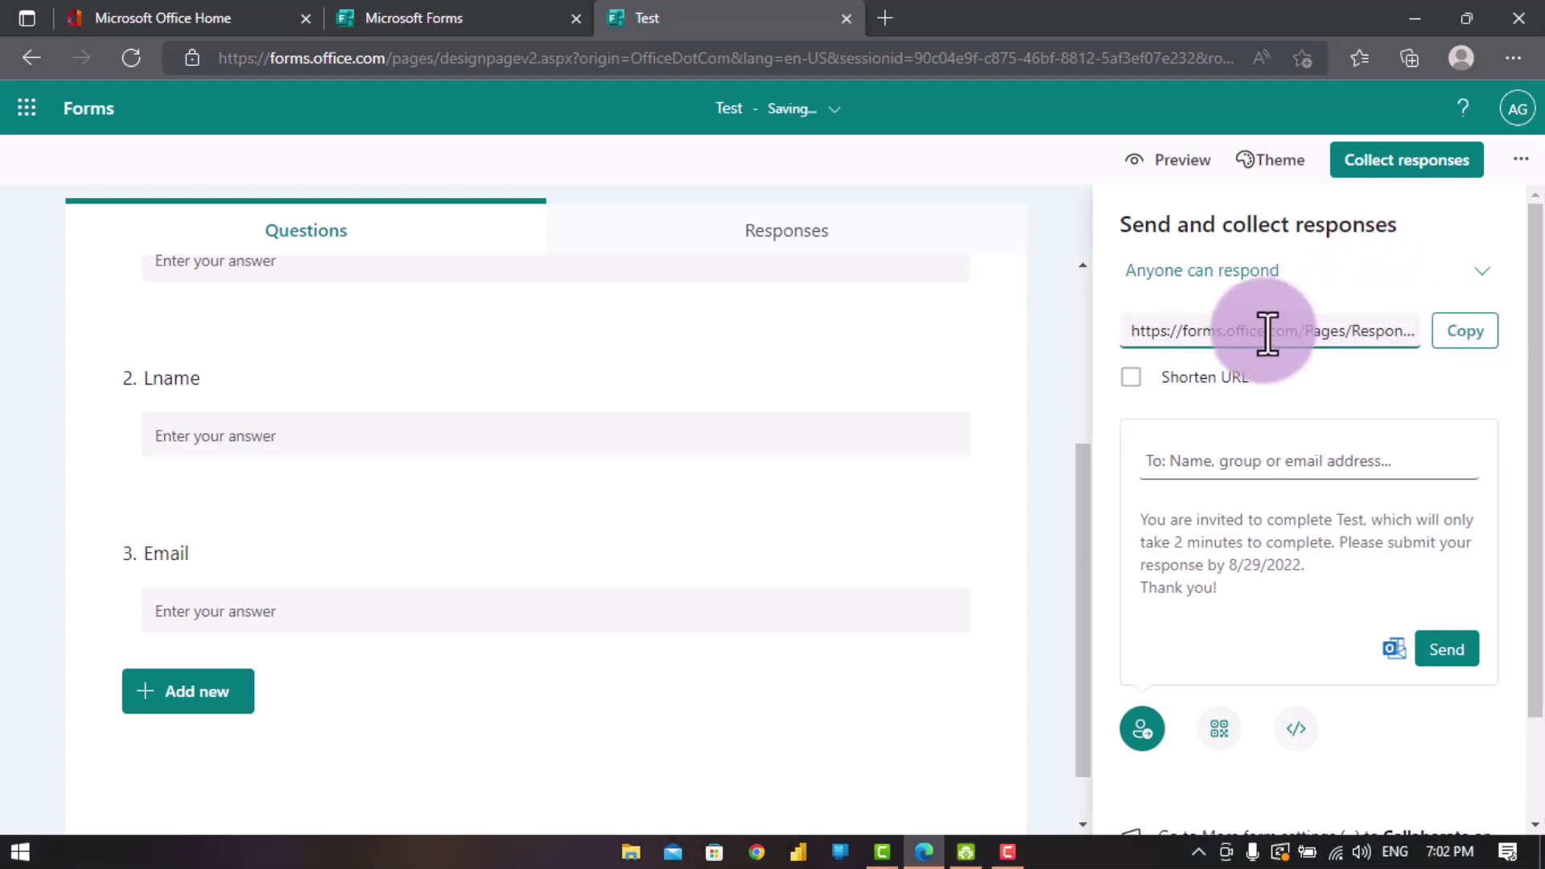
left_click(1130, 376)
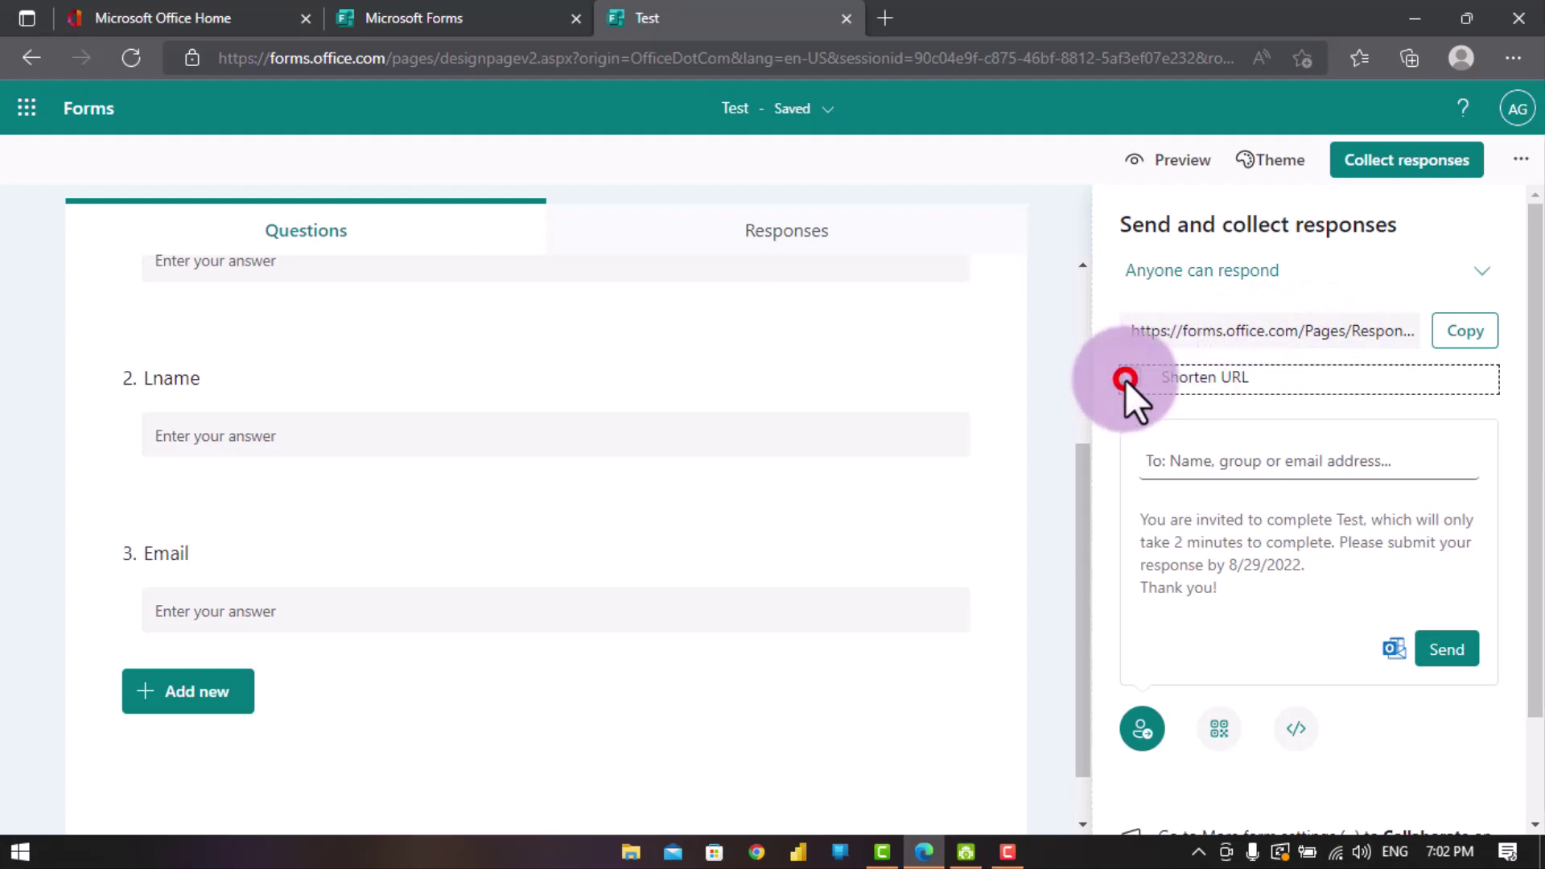
left_click(1466, 331)
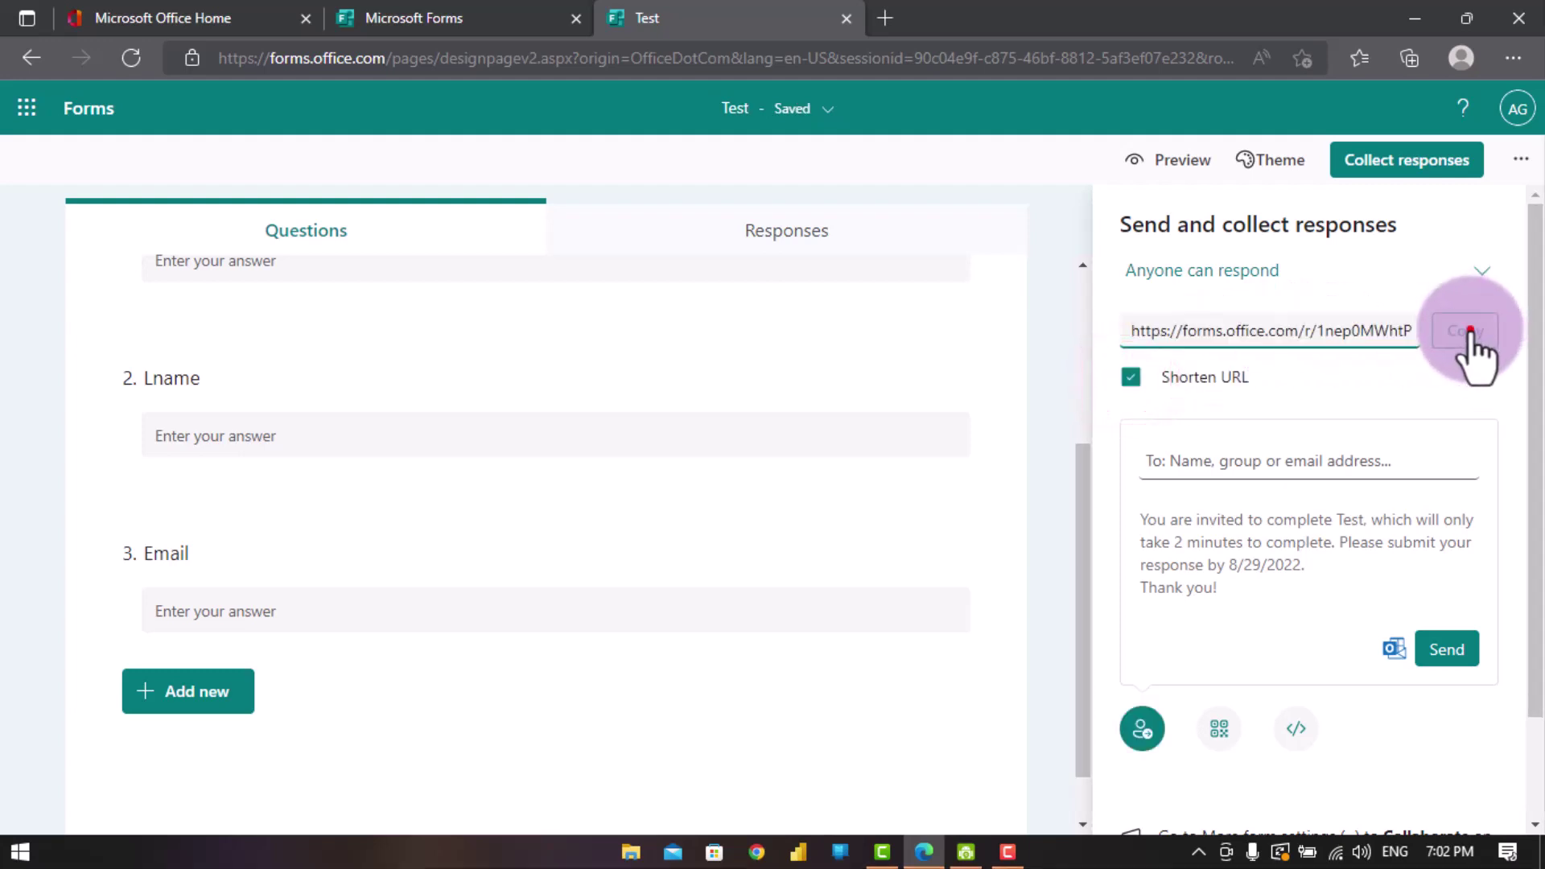
left_click(1466, 331)
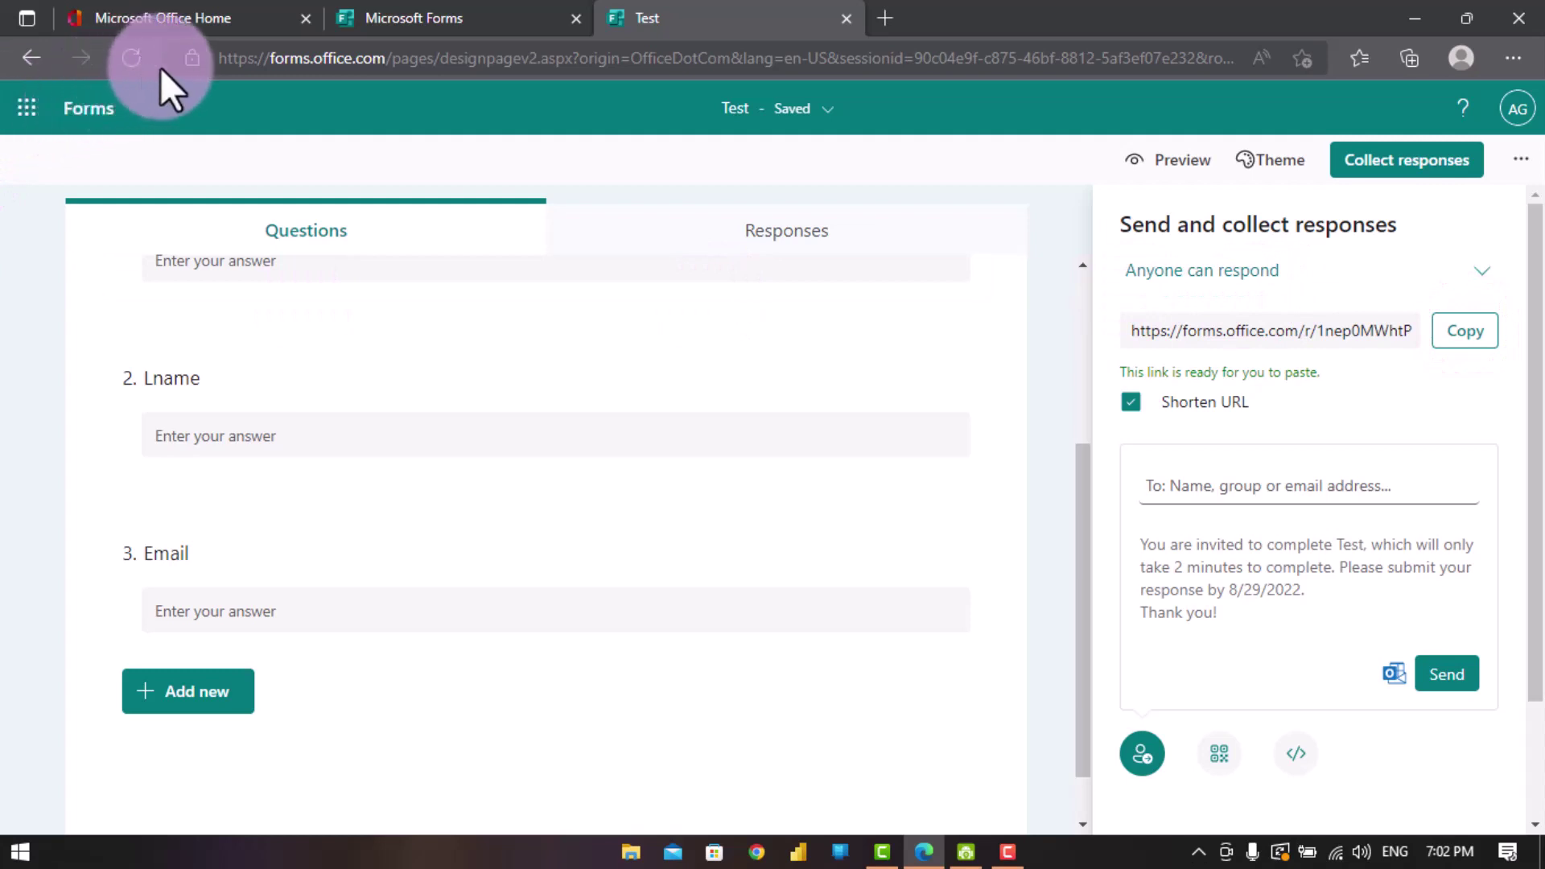
scroll(381, 378, "up", 5)
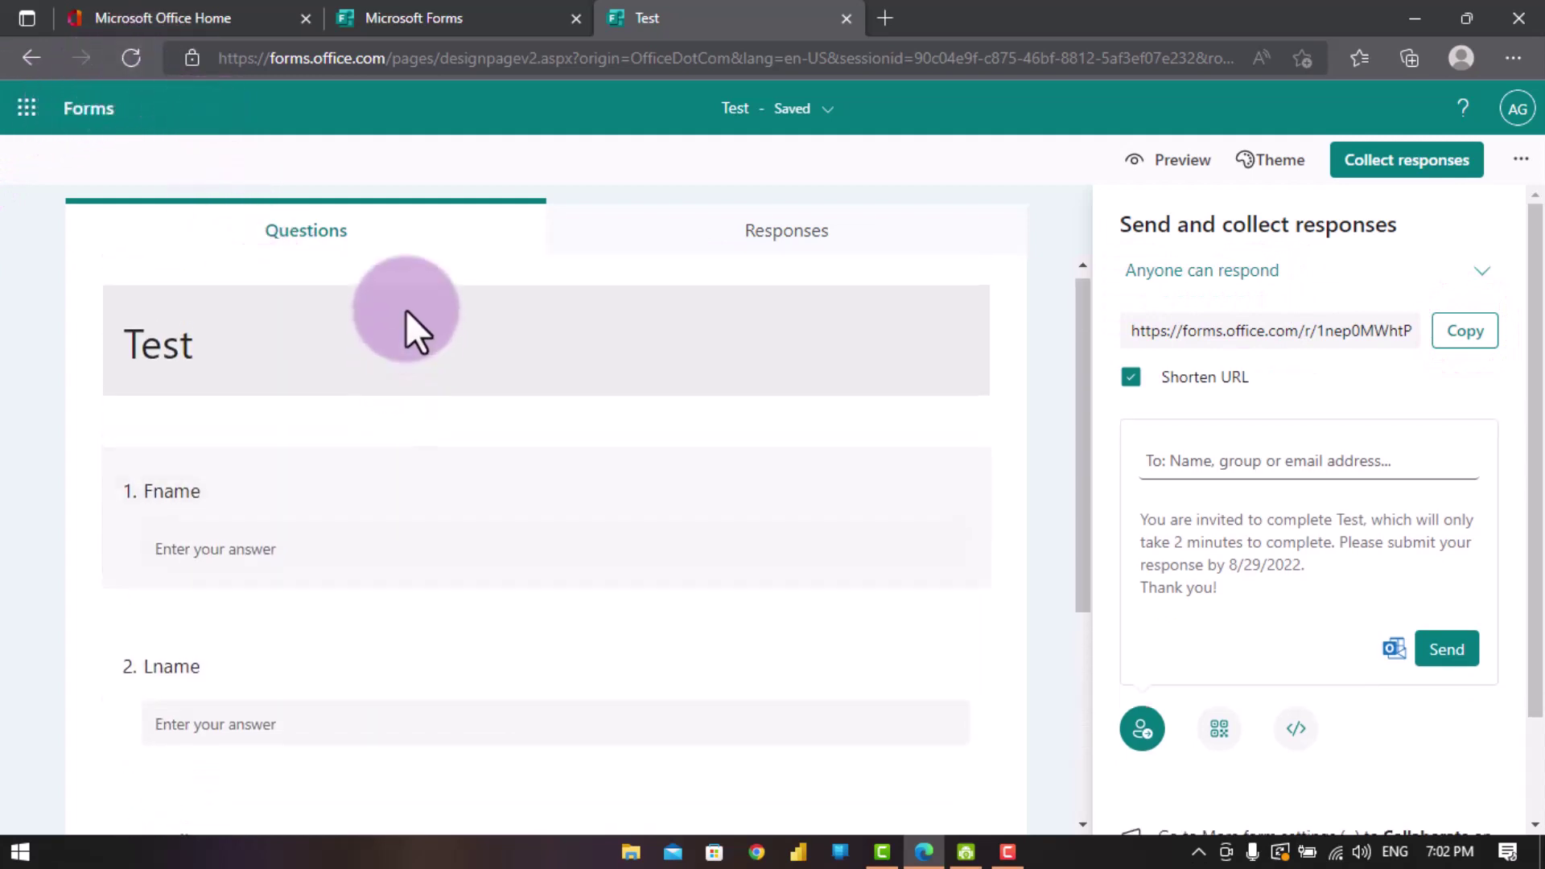
- Return to the Office home tab and launch Power Automate from the app launcher
left_click(138, 16)
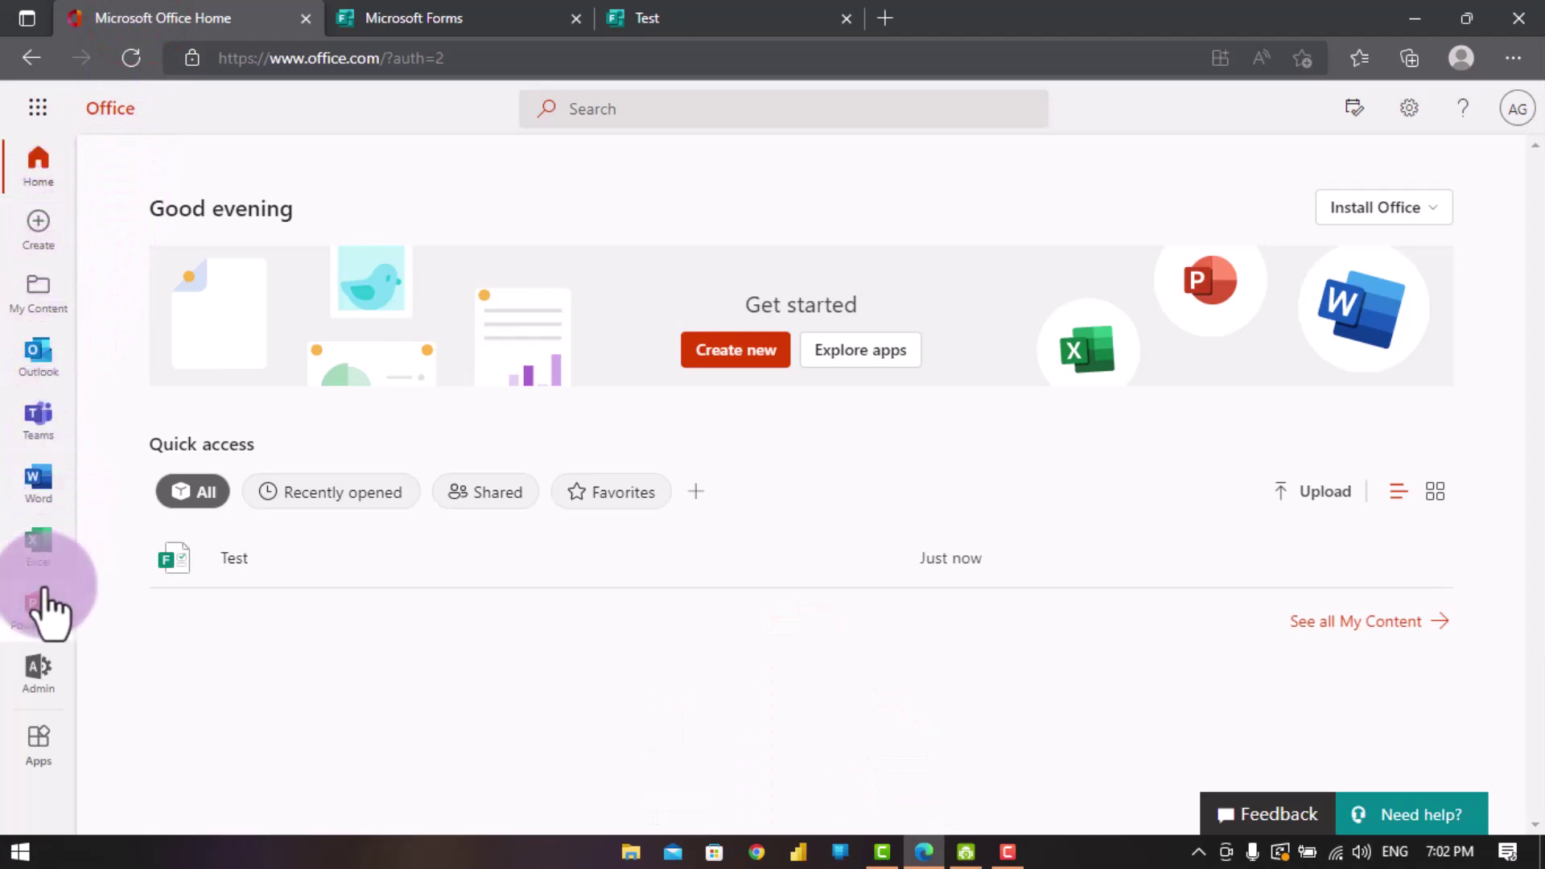
left_click(38, 108)
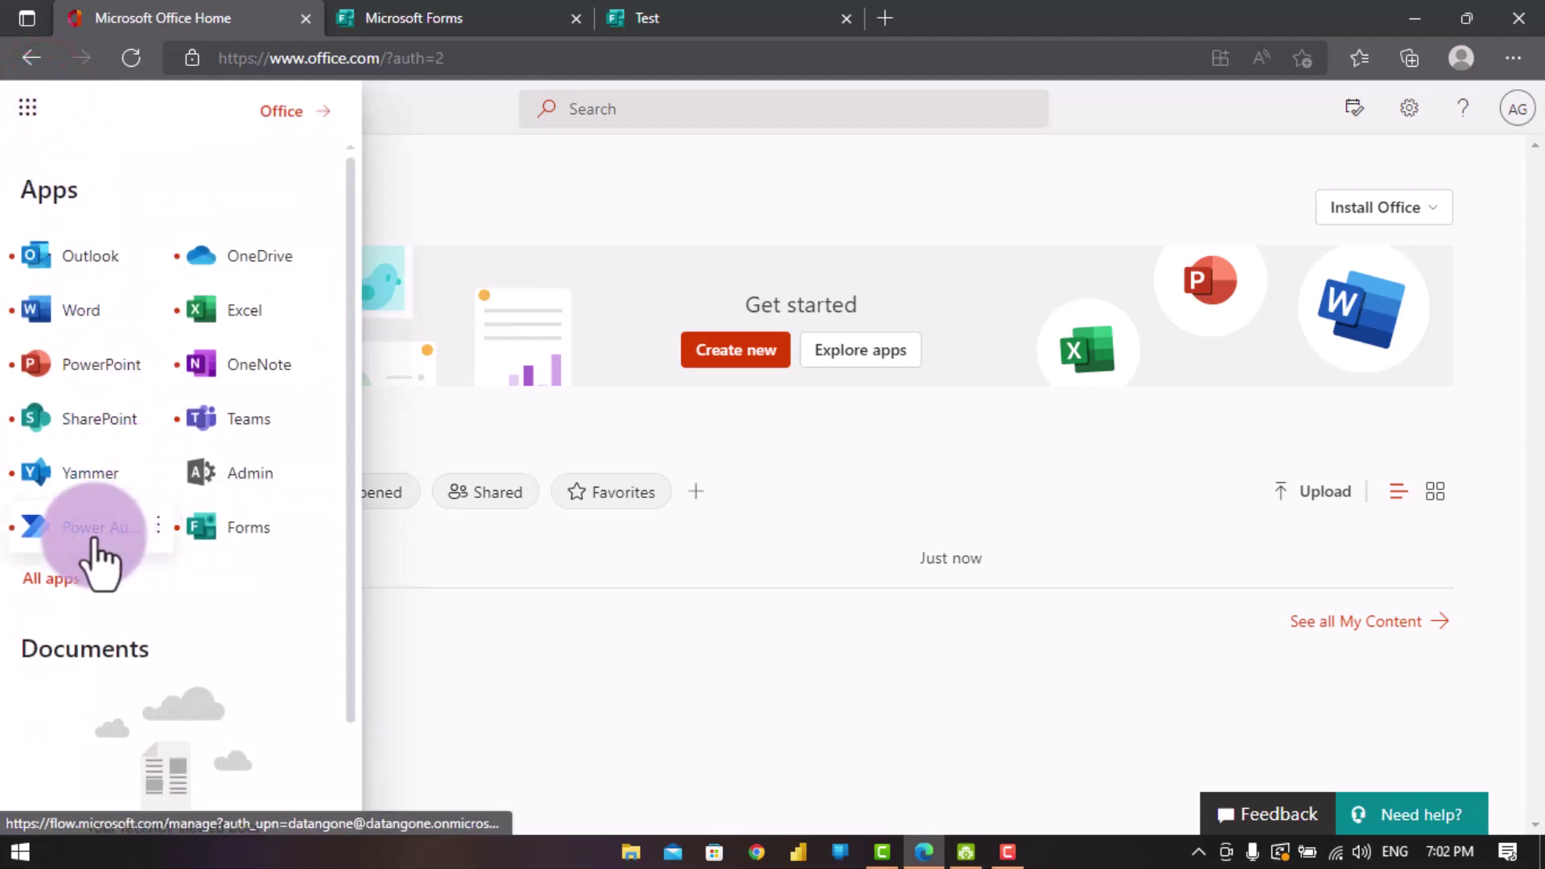
left_click(126, 527)
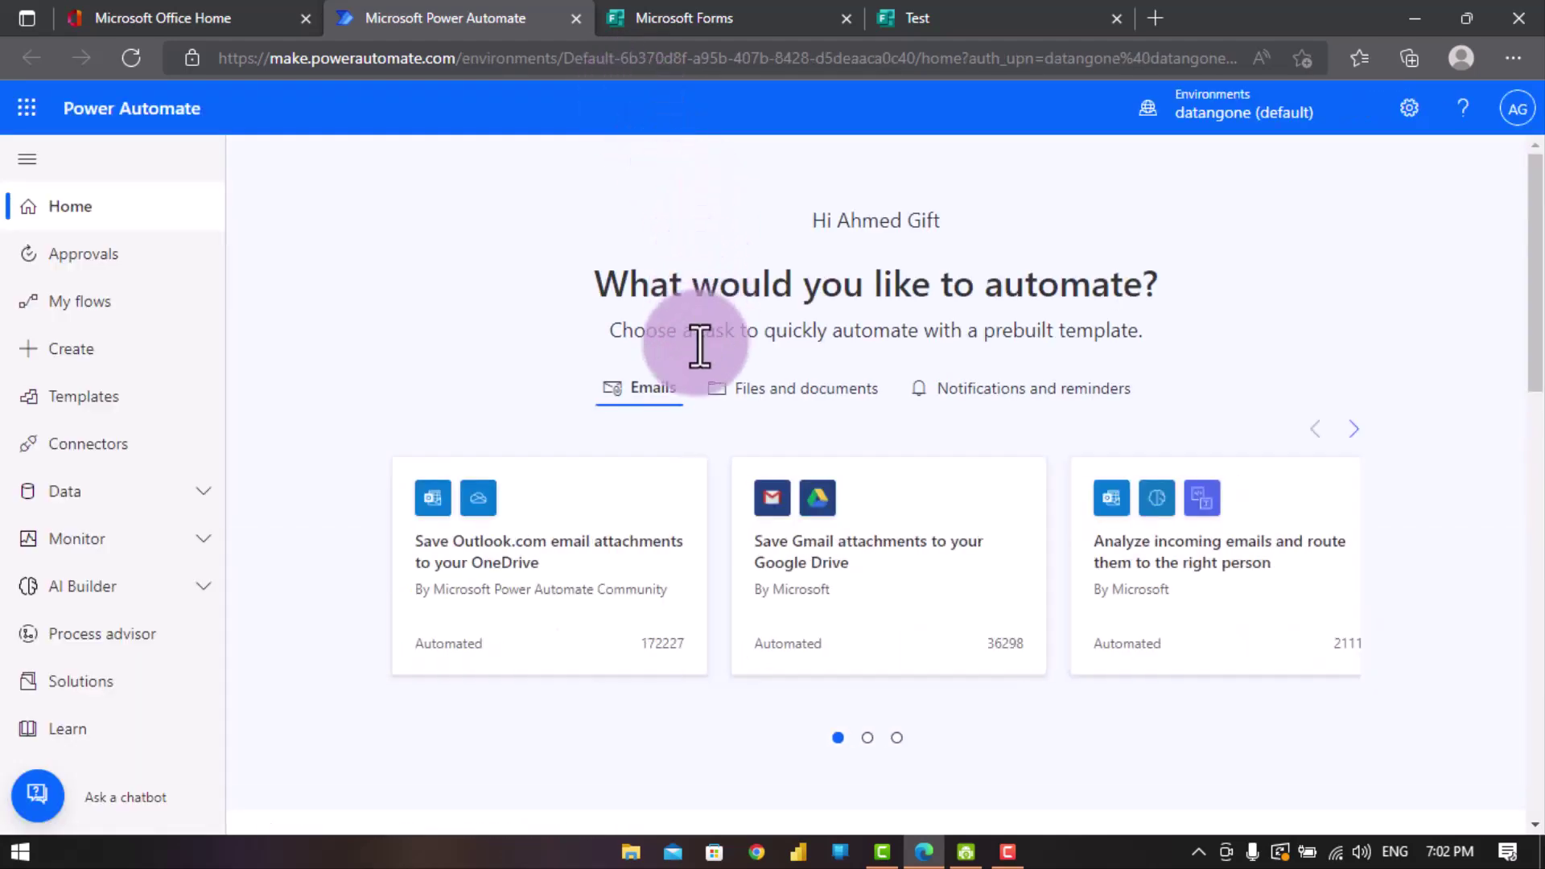
- Search the templates for 'form' and open 'Send an email to responder when response submitted'
left_click(56, 412)
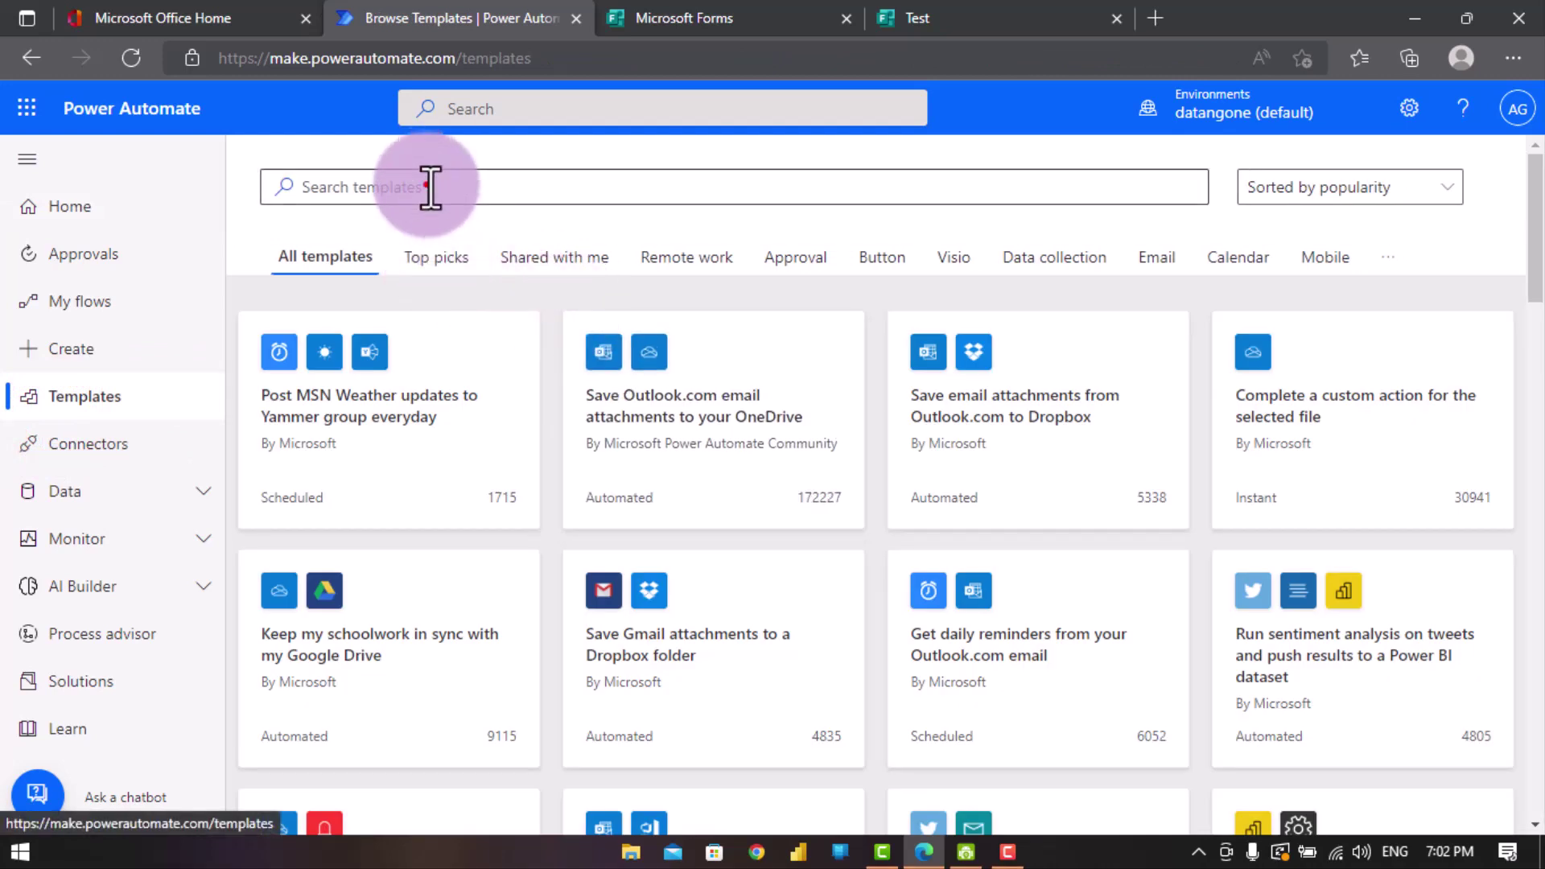
left_click(429, 186)
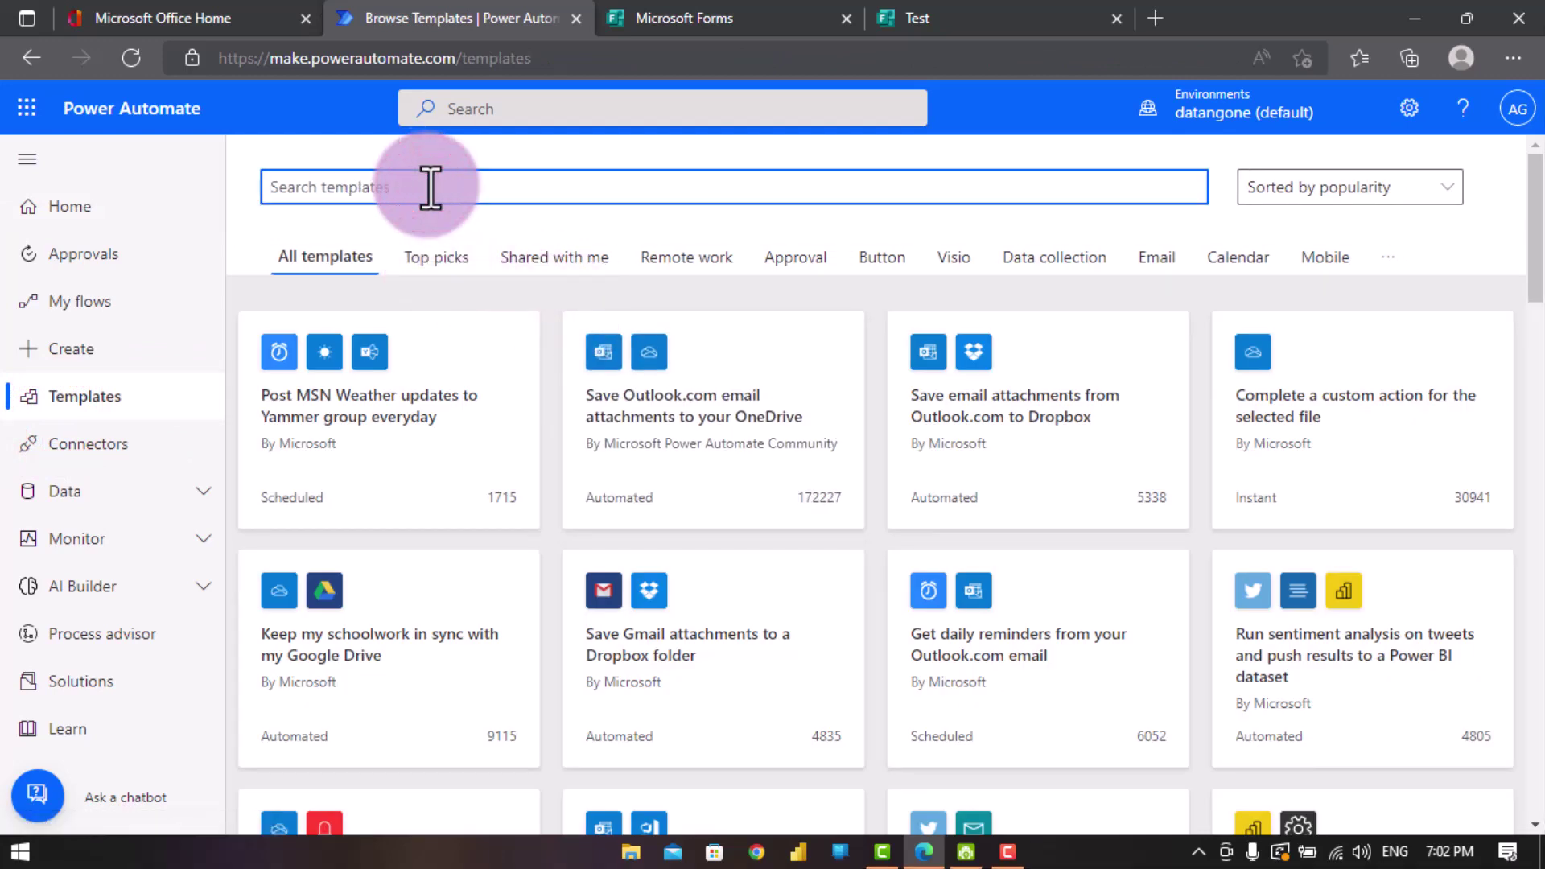
type("forms")
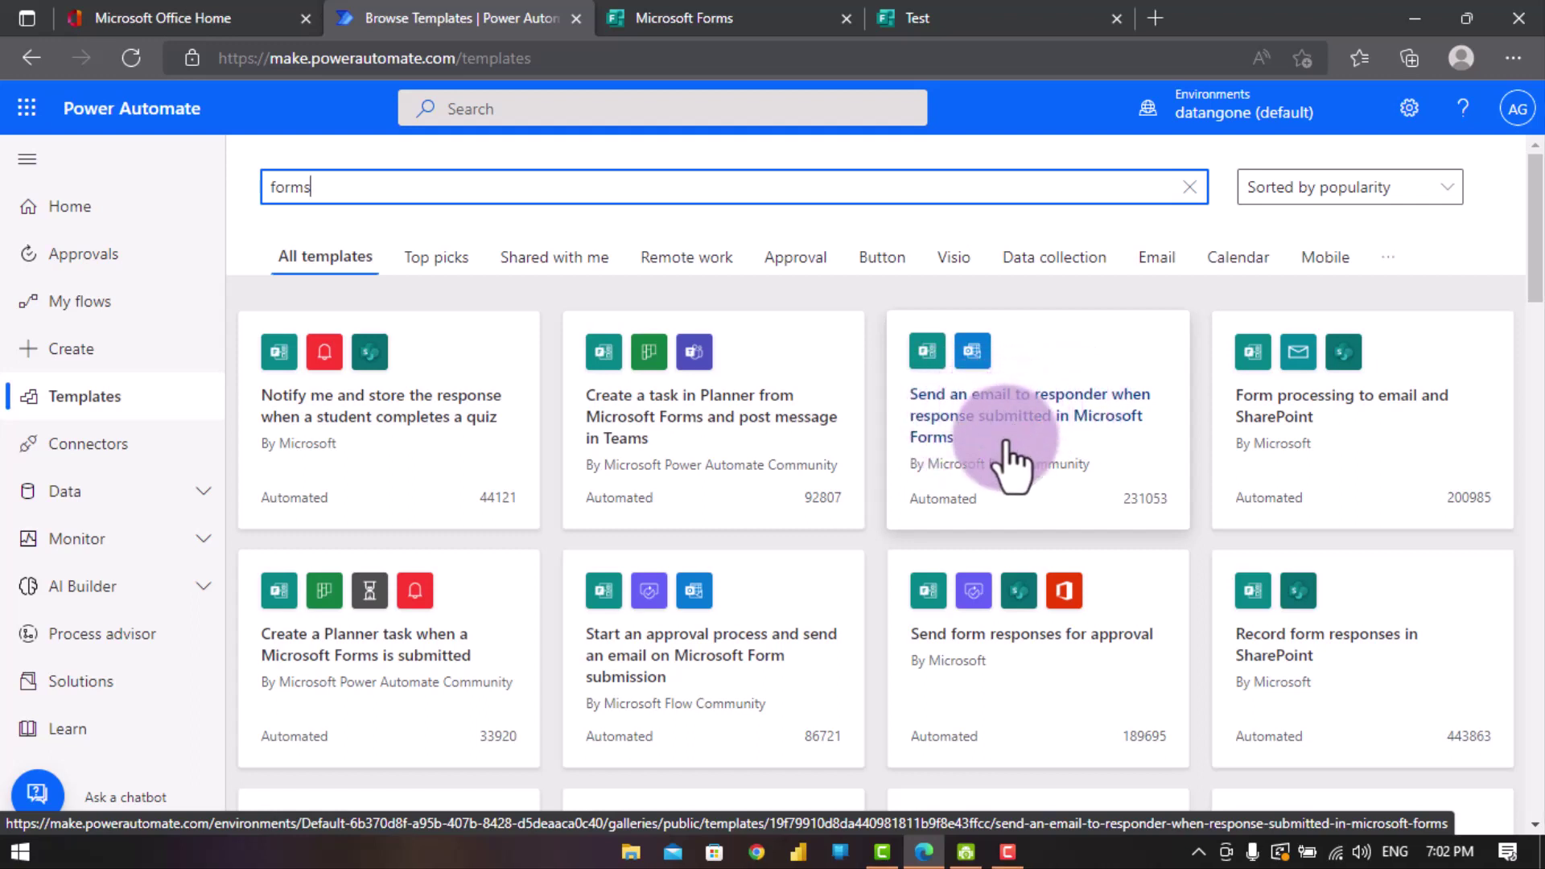
left_click(1046, 418)
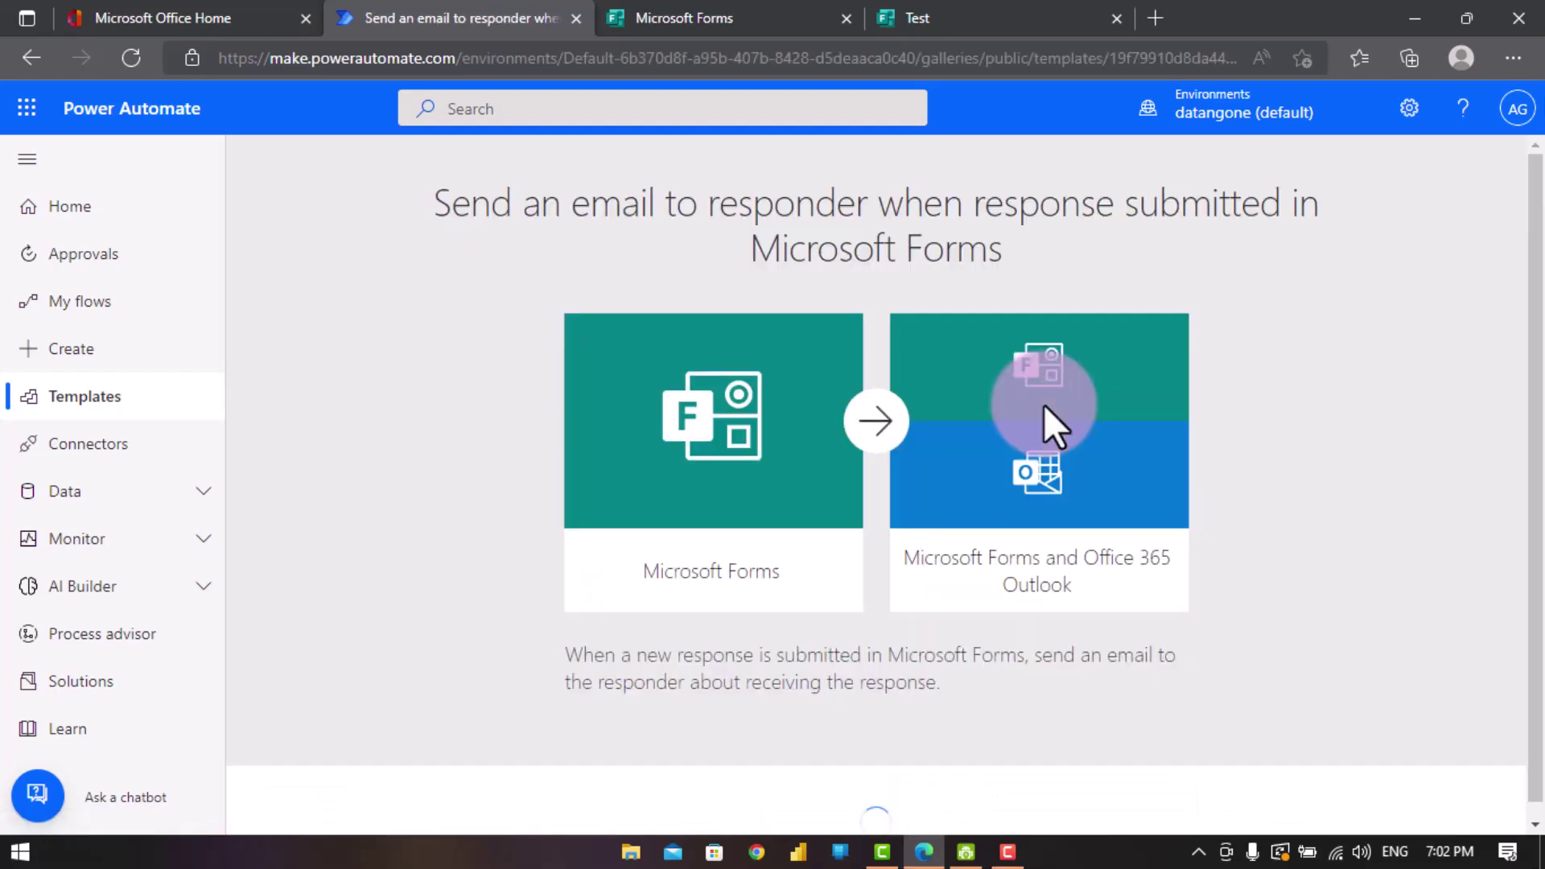
- Sign in to the template's Office 365 Outlook and Microsoft Forms connections
scroll(978, 320, "down", 2)
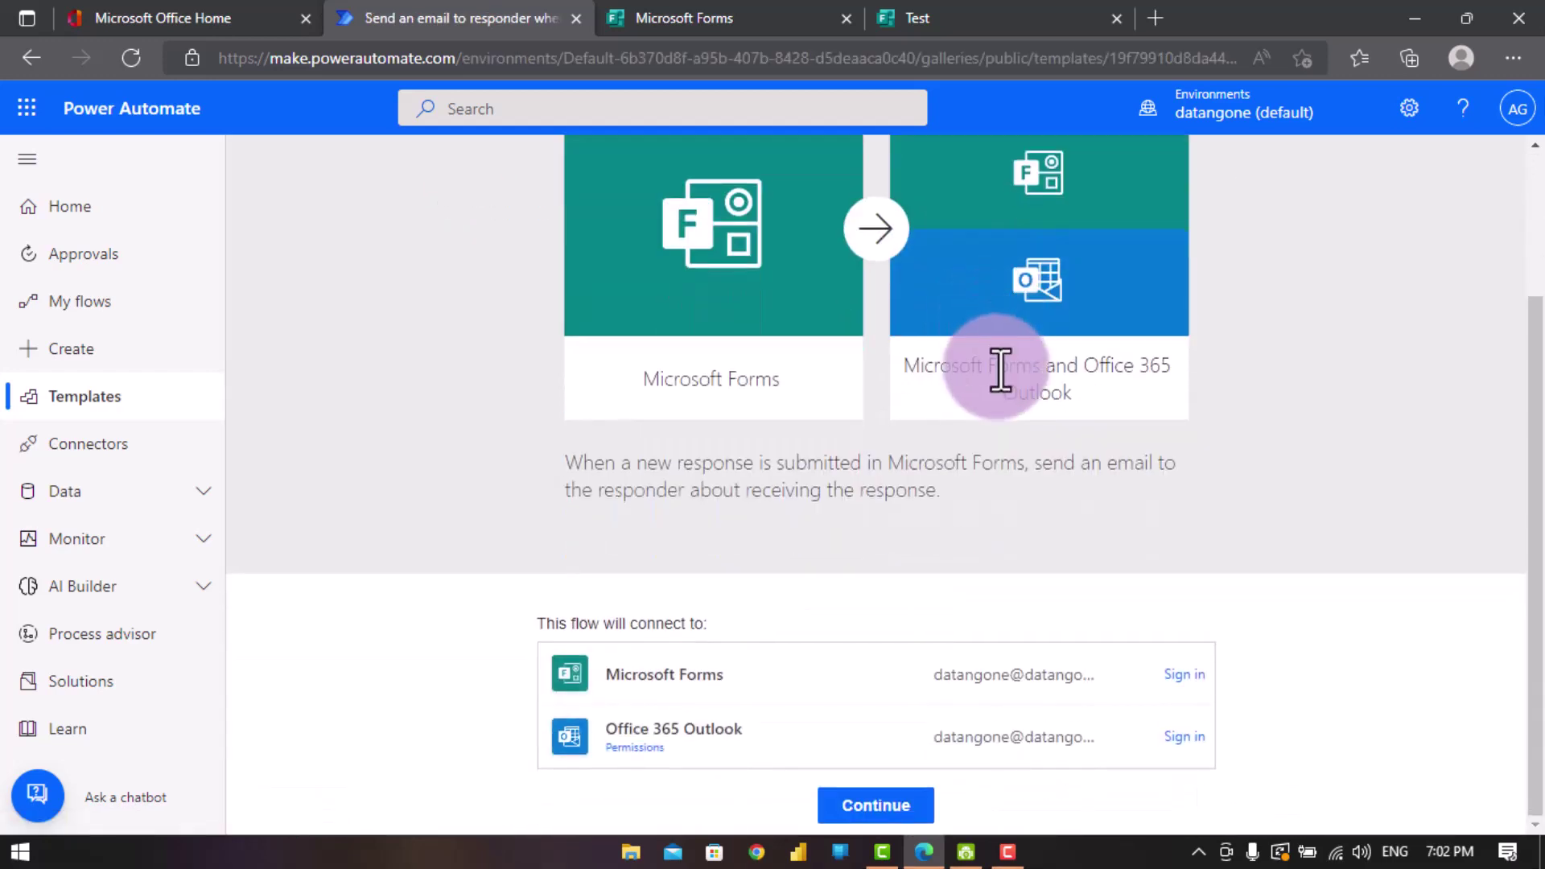
left_click(913, 740)
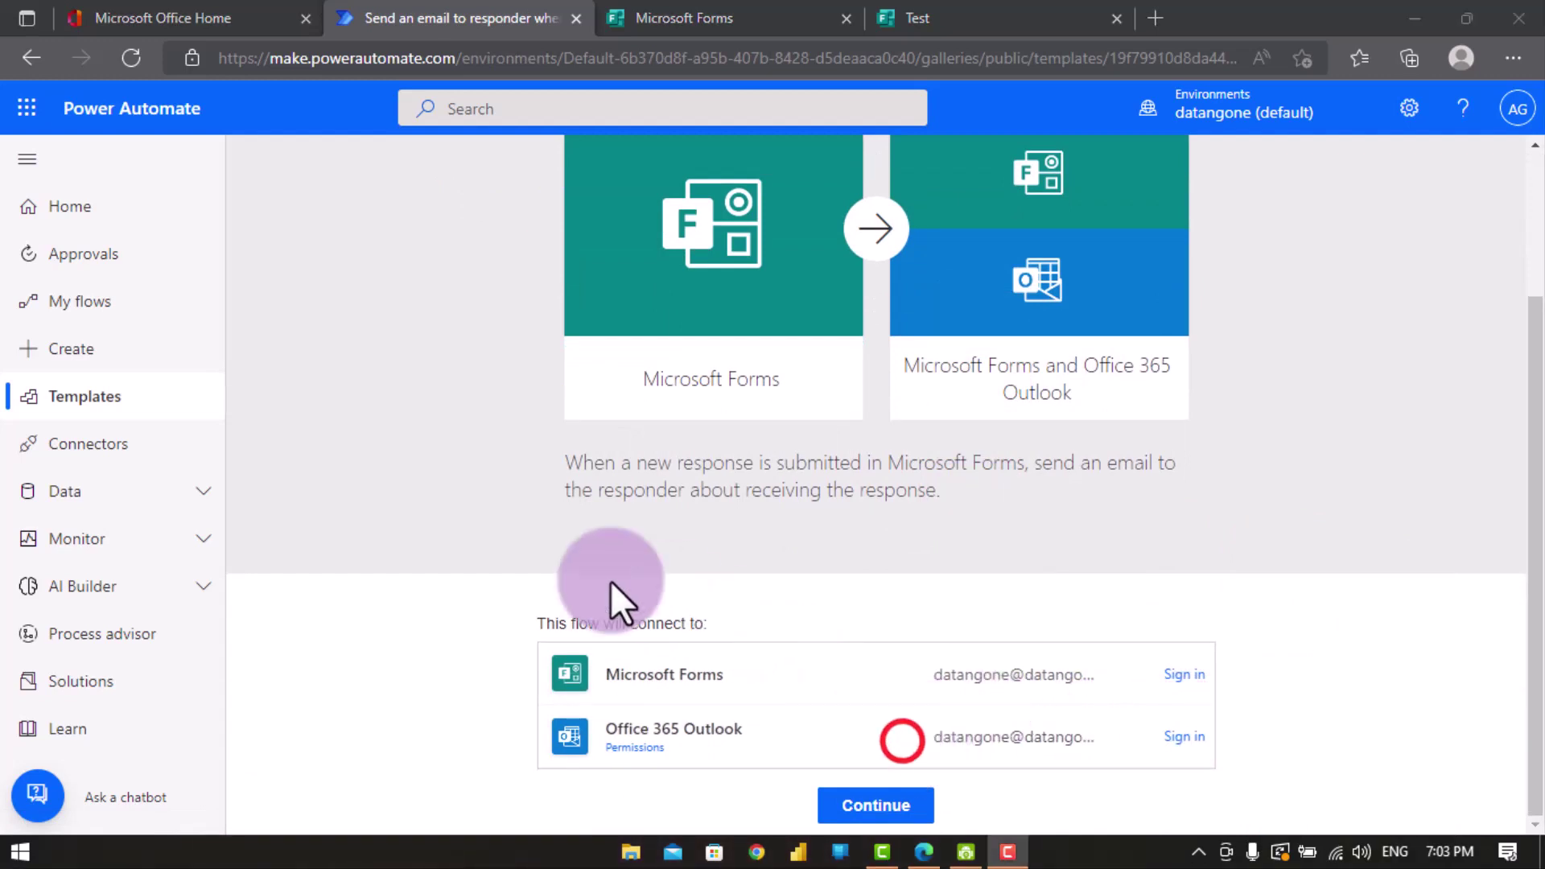
left_click(1184, 676)
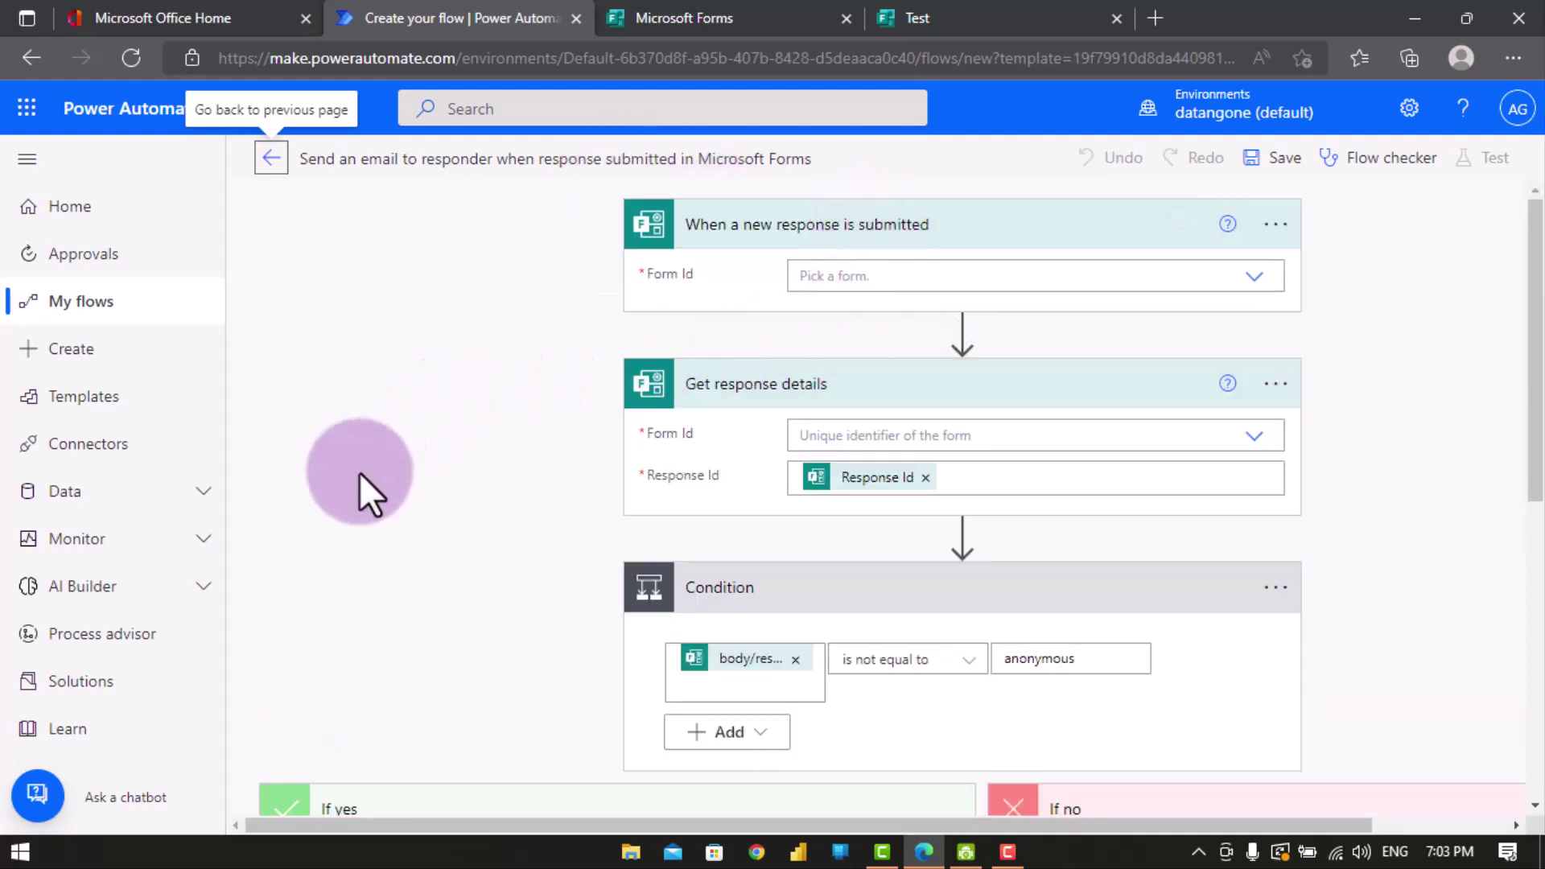
- Leave the unfinished flow and switch to the Microsoft Forms tab
left_click(351, 472)
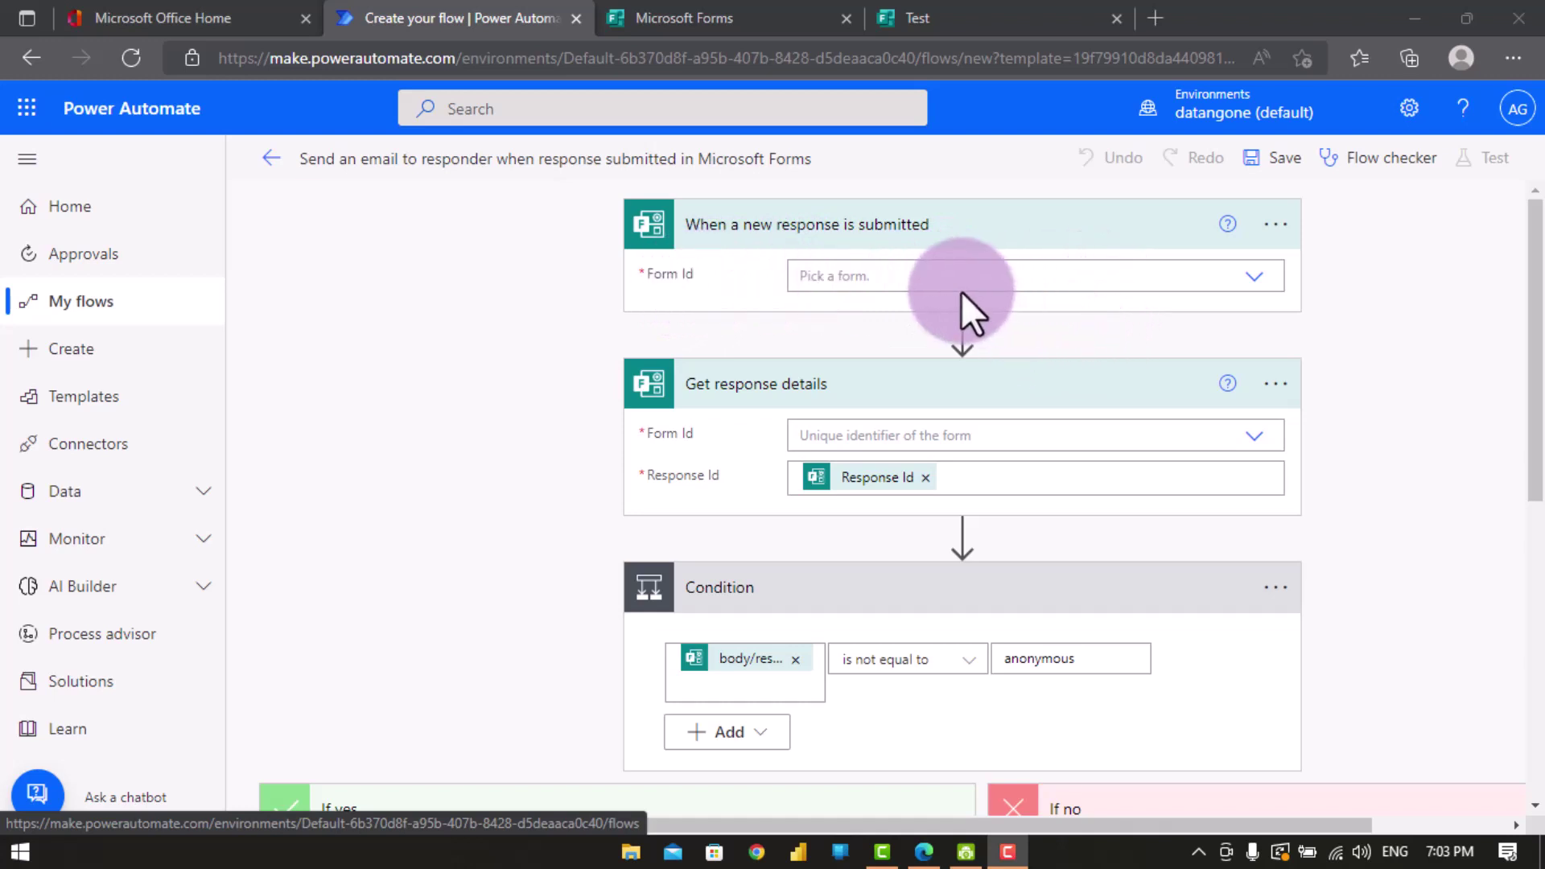
left_click(686, 18)
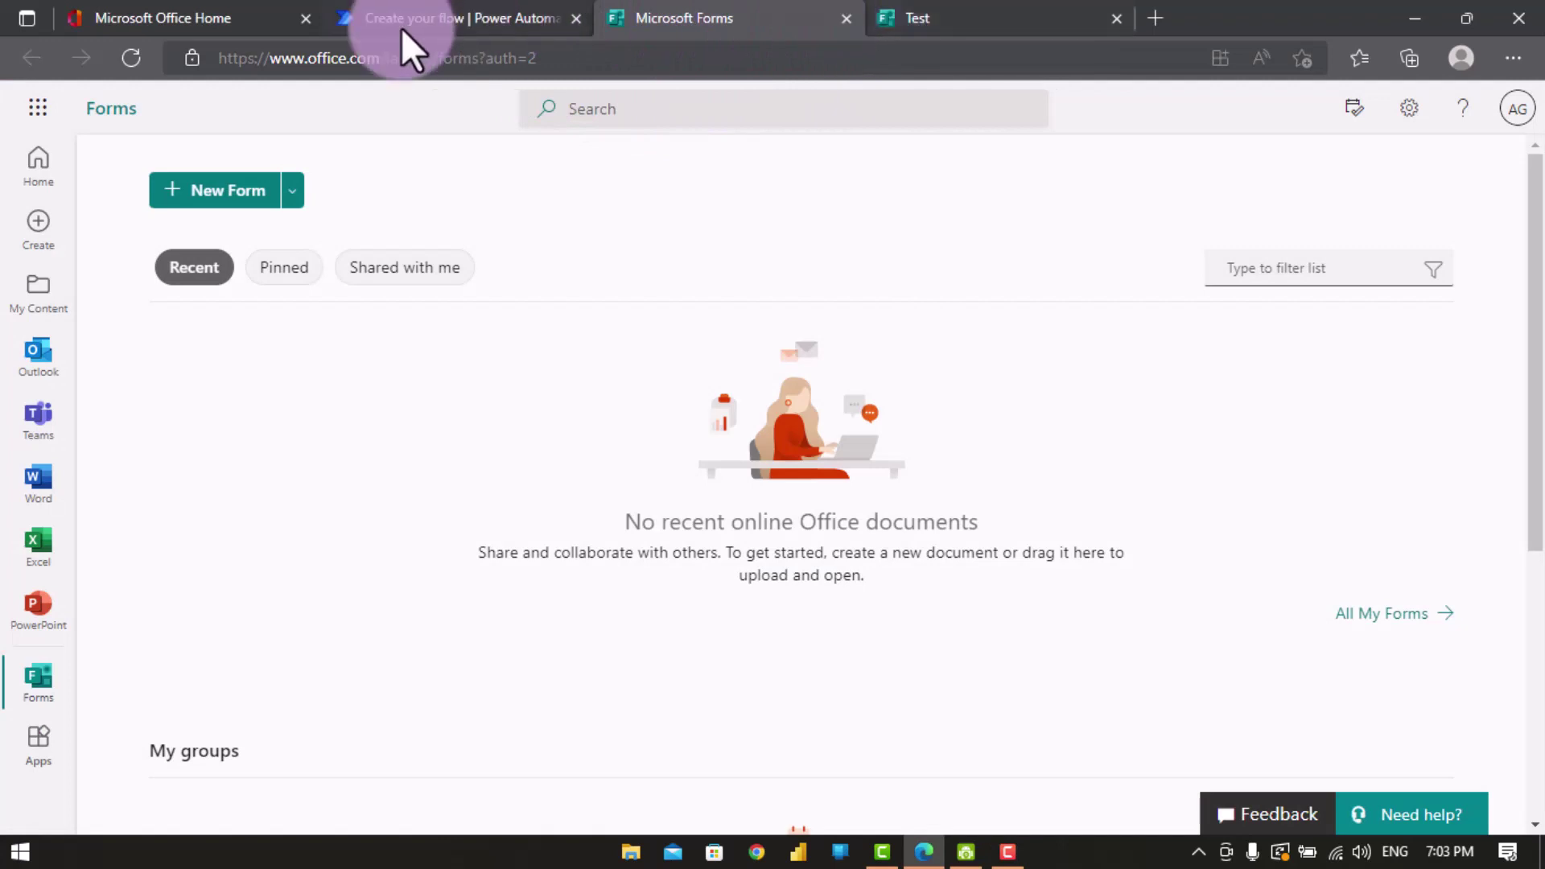
- Reload Forms home so Test appears under Recent, dismiss the tour tip, and return to the flow
left_click(129, 60)
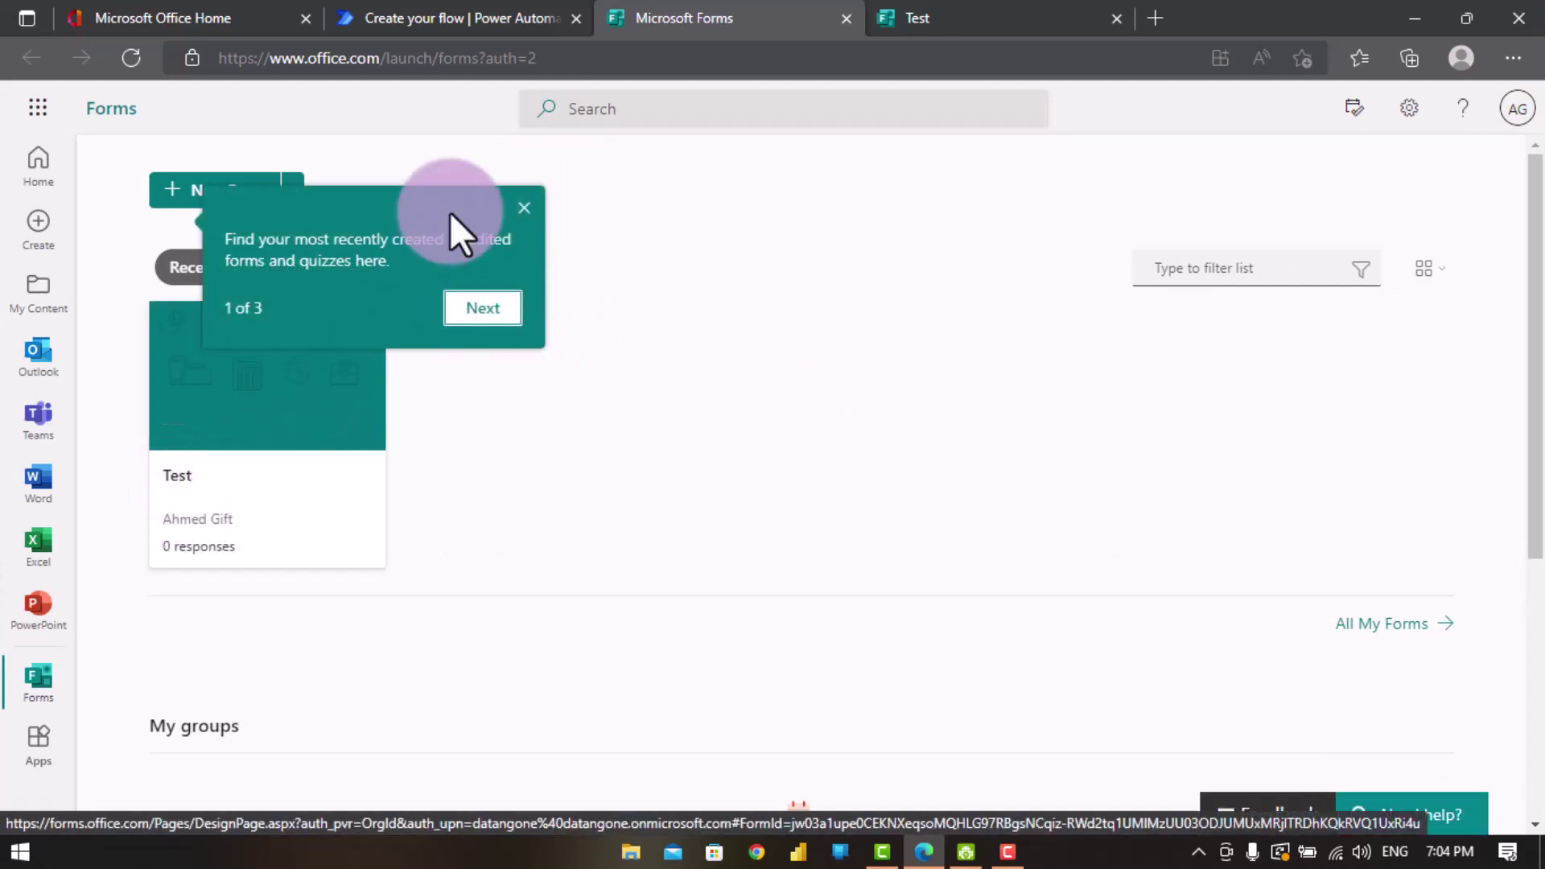
left_click(524, 209)
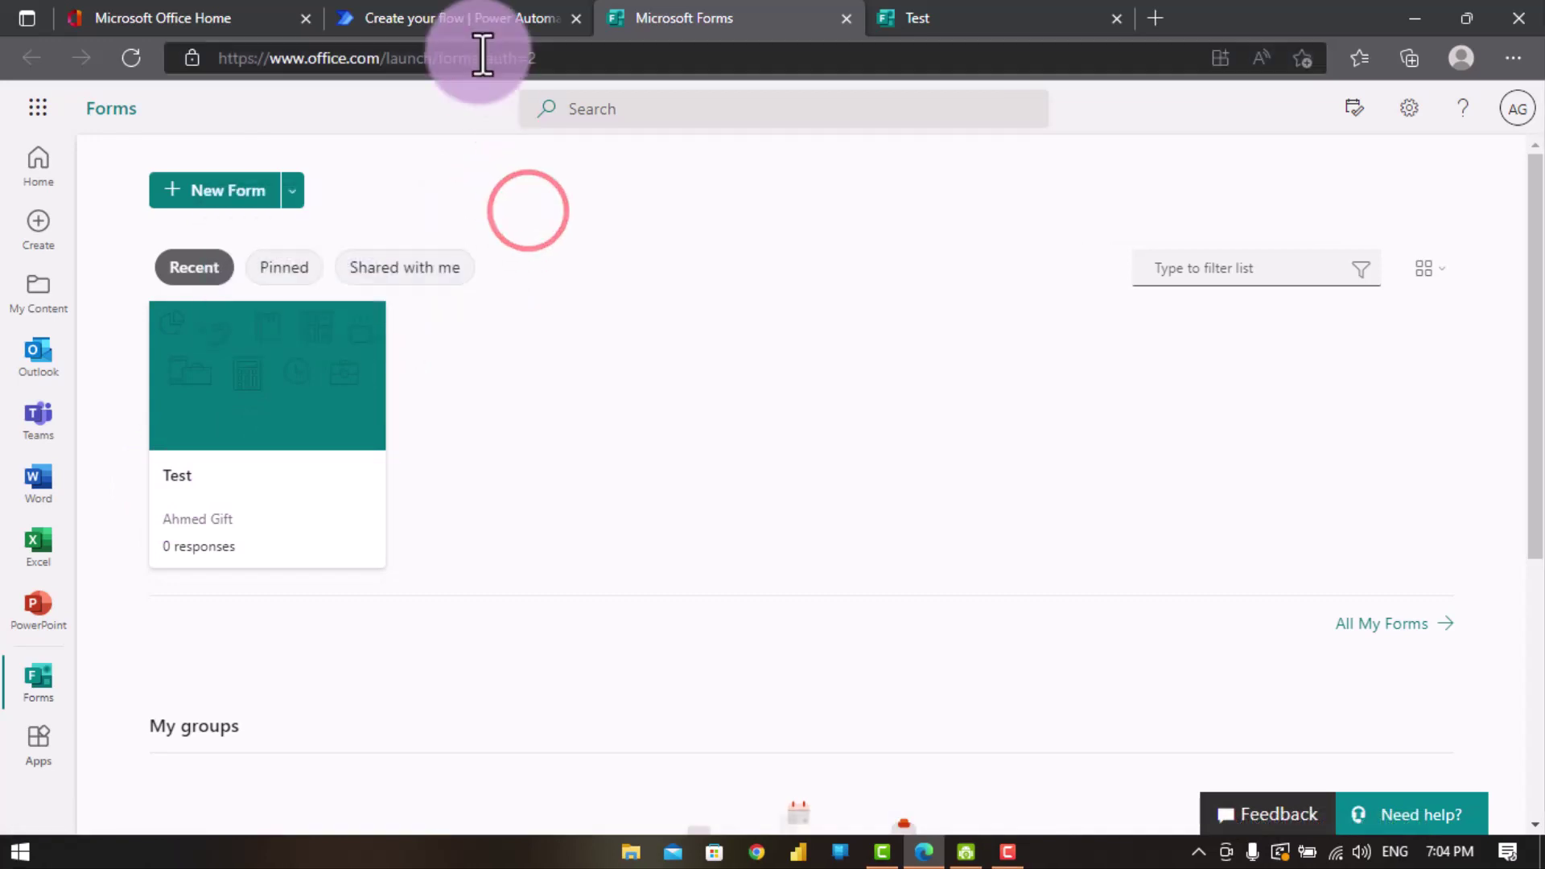
left_click(457, 13)
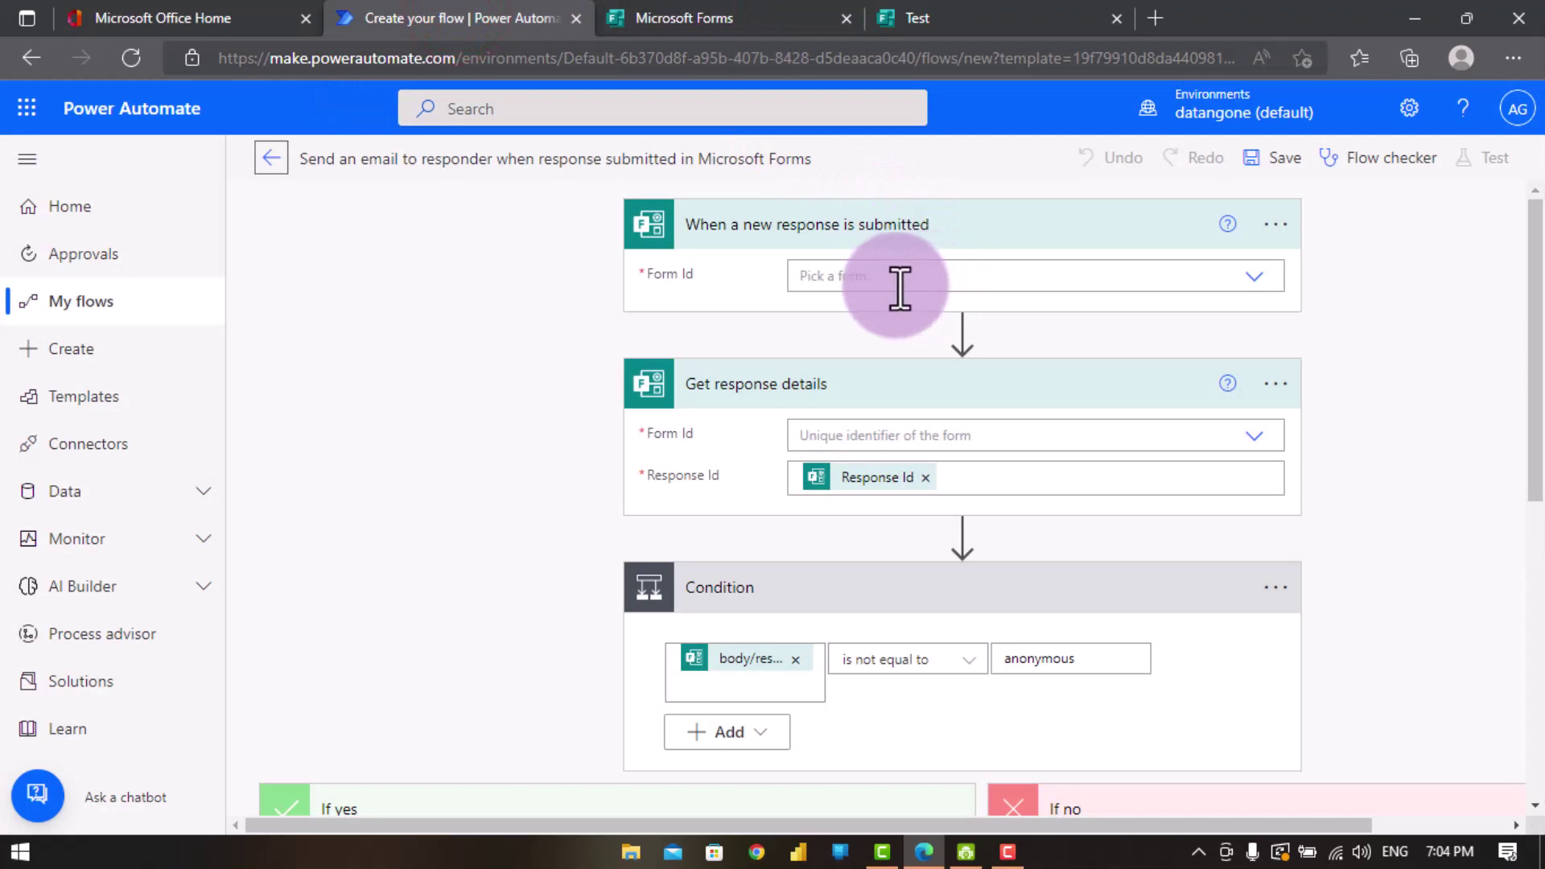
- Choose the Test form as Form Id in the trigger and in Get response details
left_click(1249, 281)
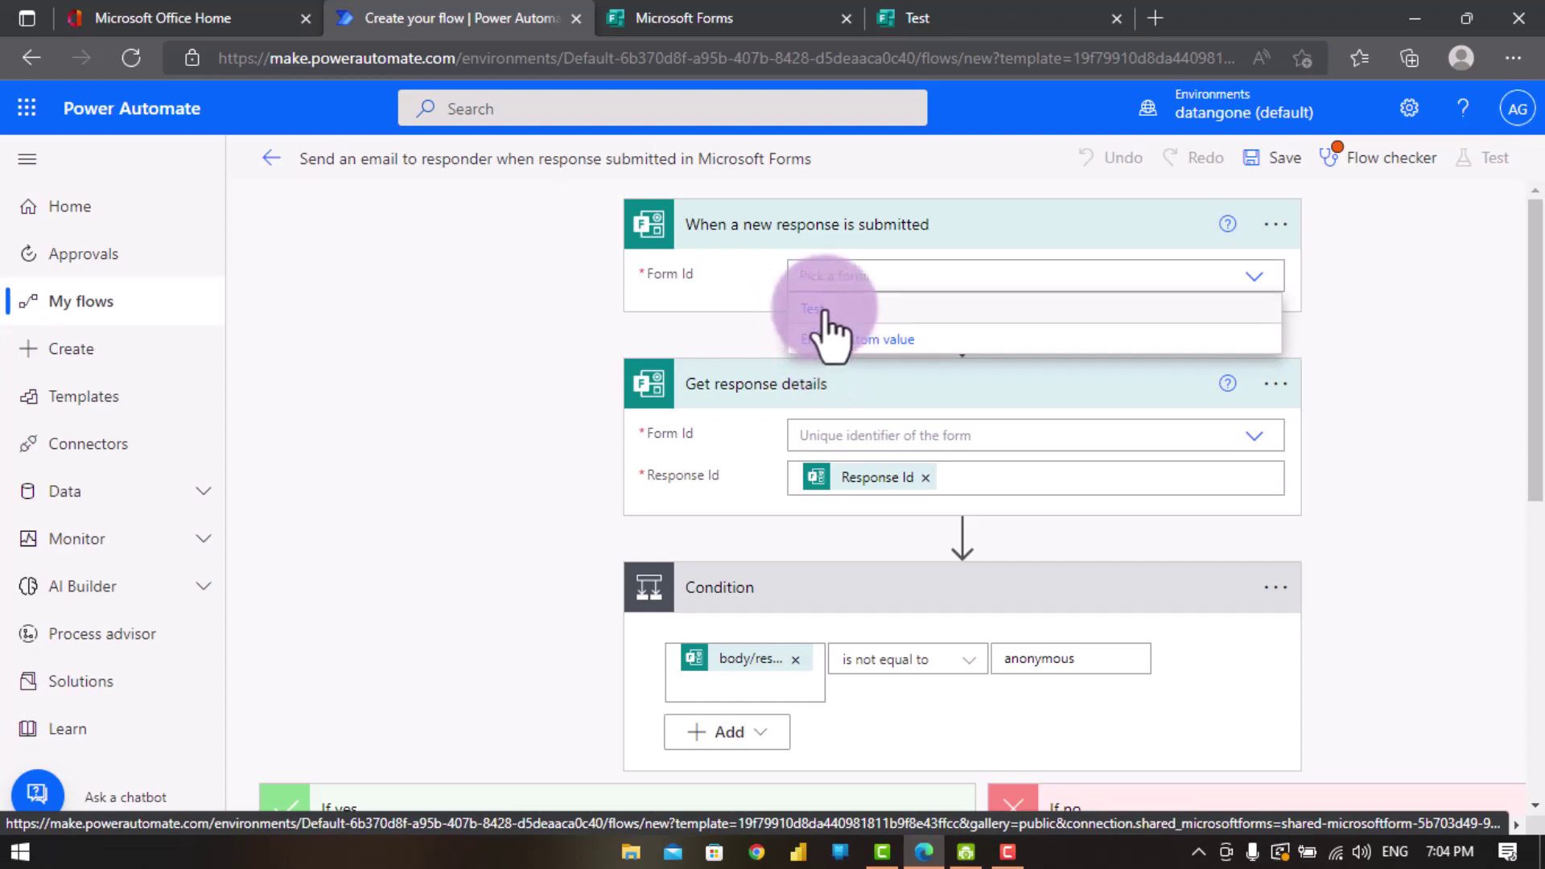
left_click(824, 309)
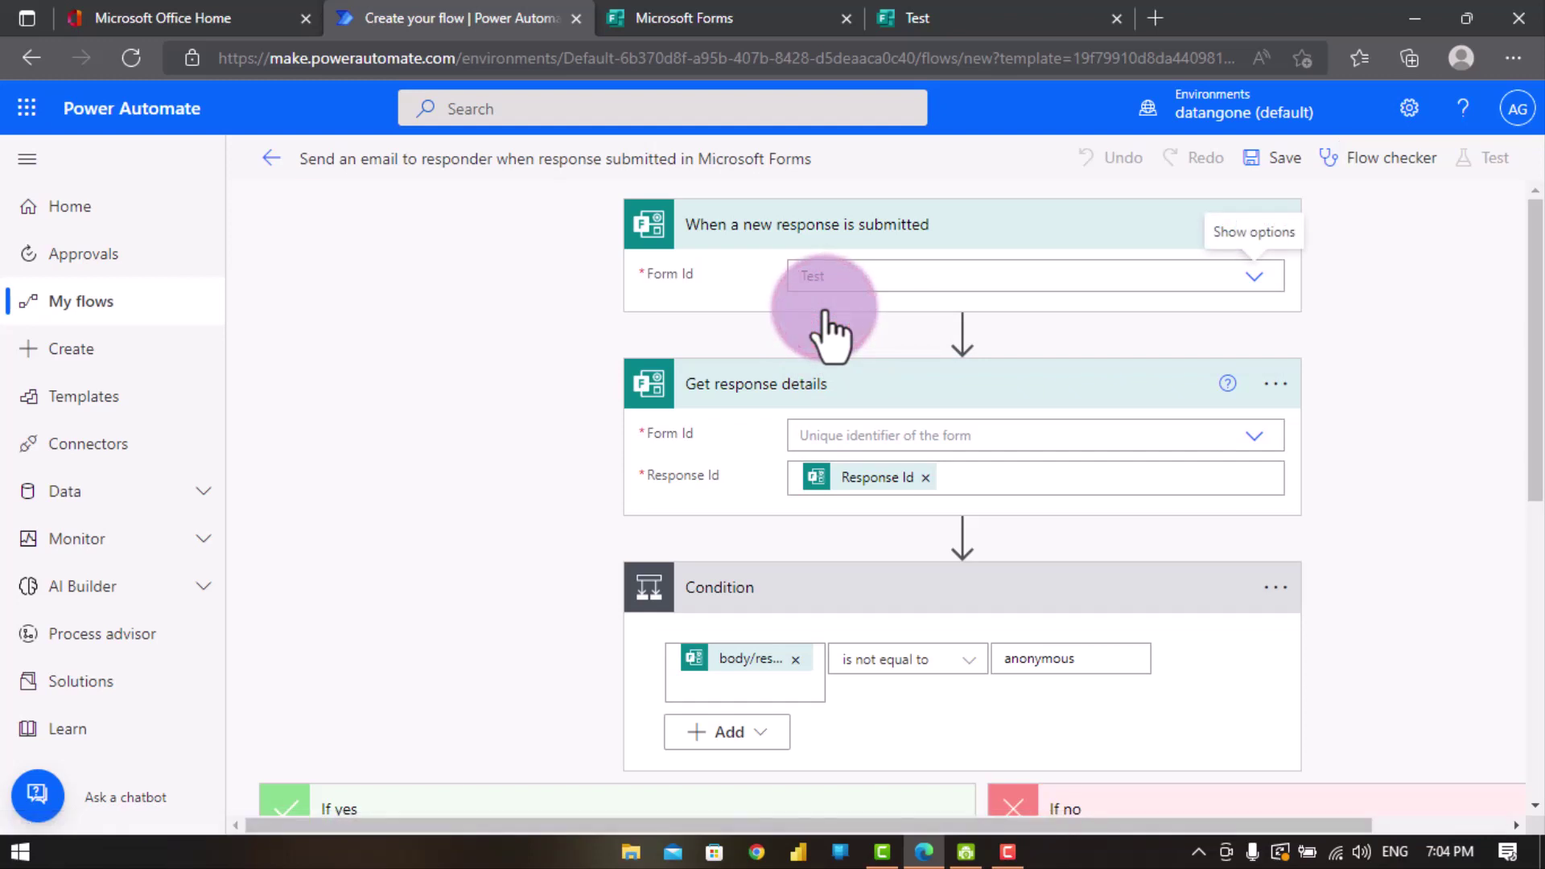
left_click(849, 435)
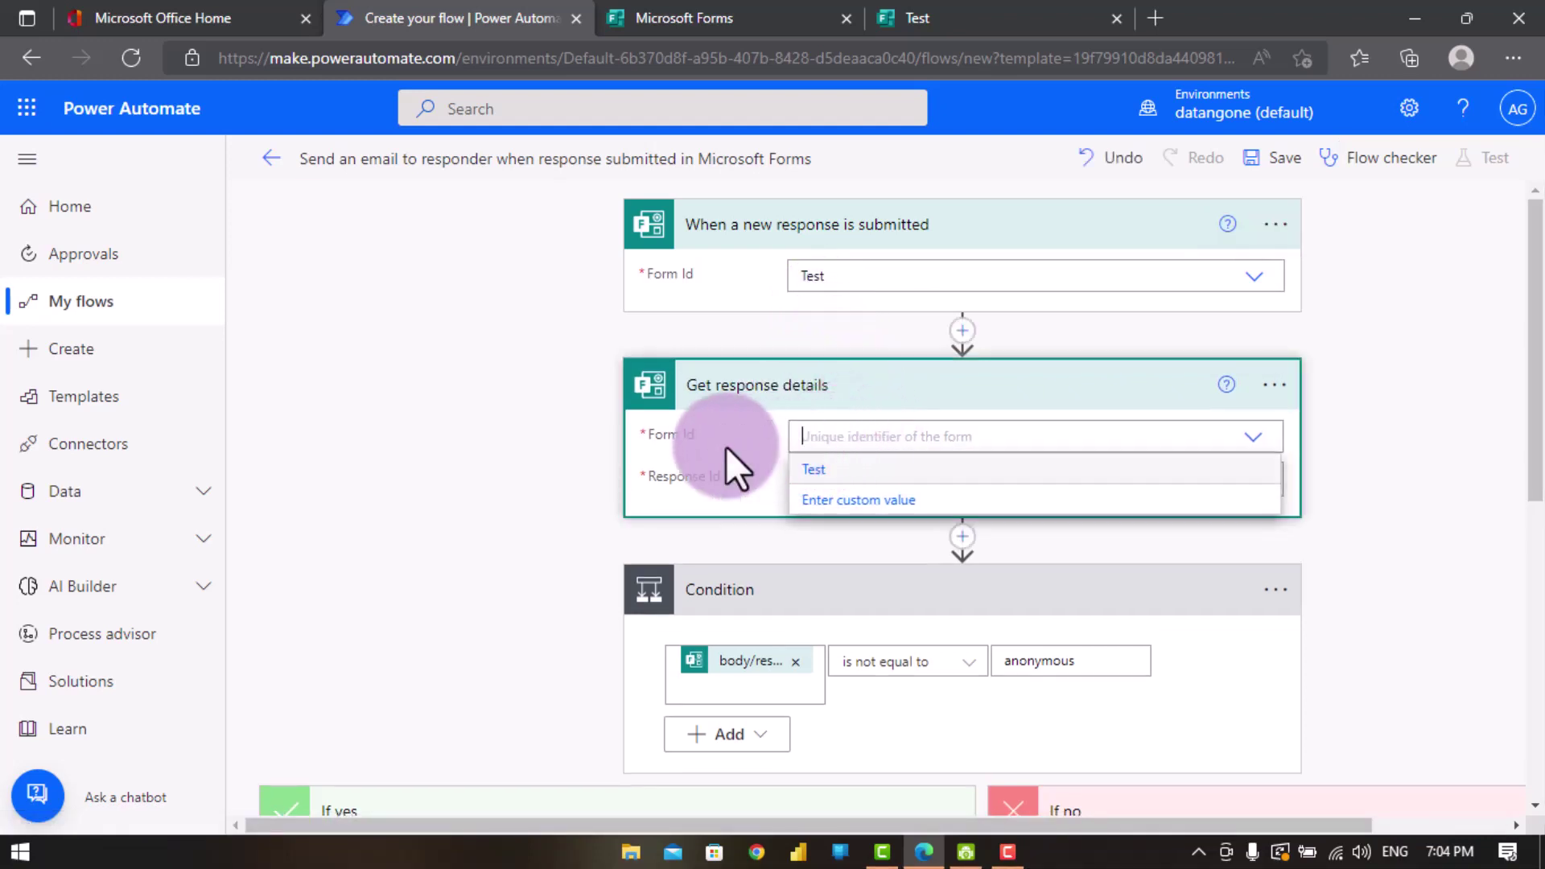
left_click(819, 473)
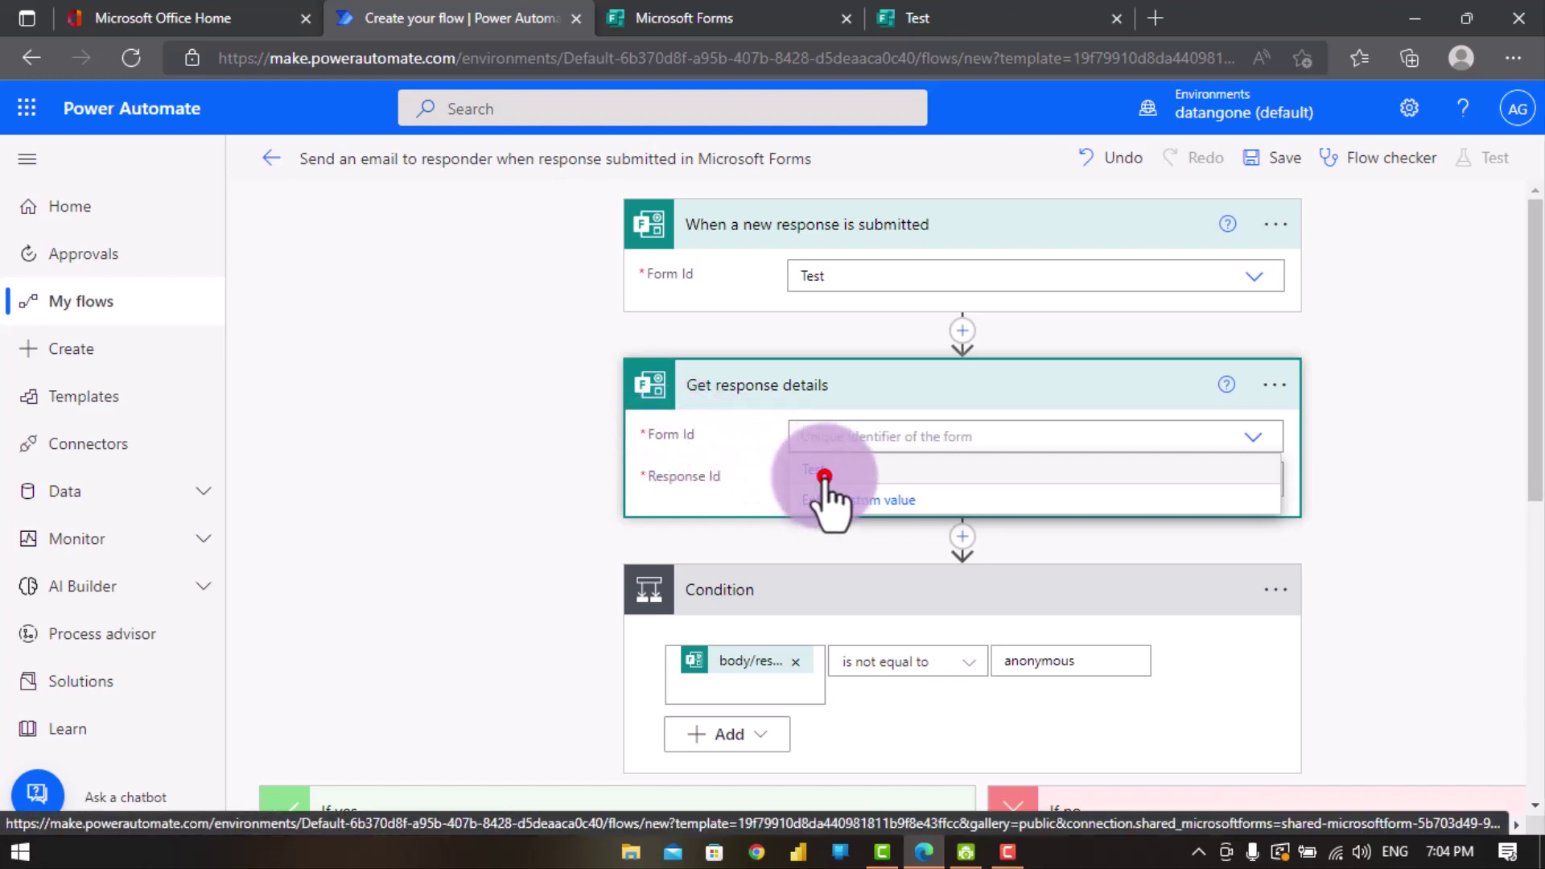
- Delete the Condition step and its branches from the flow, confirming the deletion
scroll(912, 523, "down", 2)
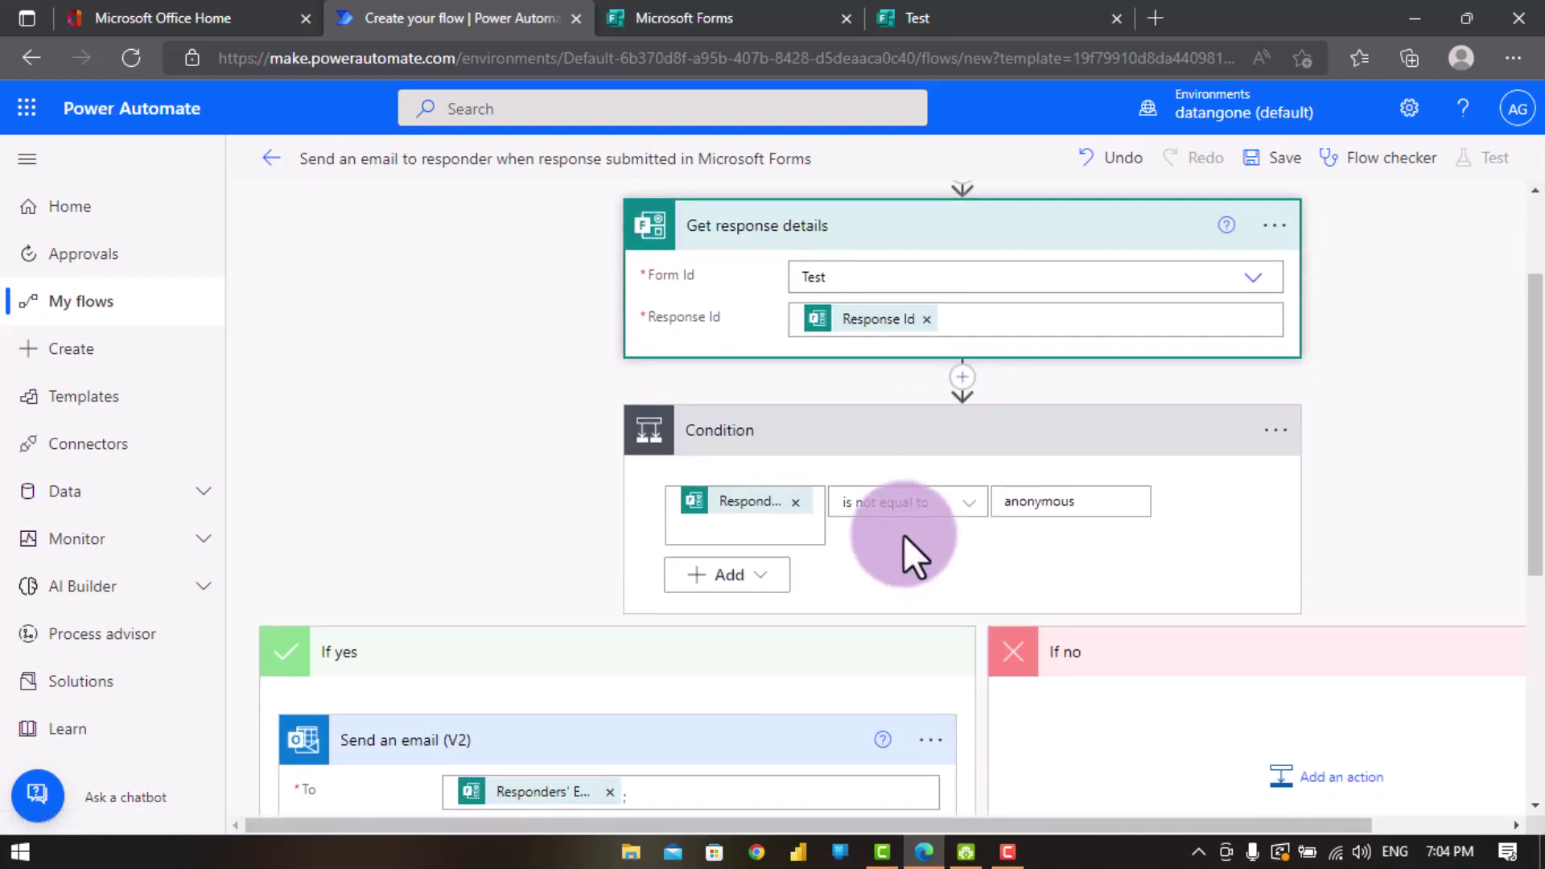
scroll(905, 507, "down", 2)
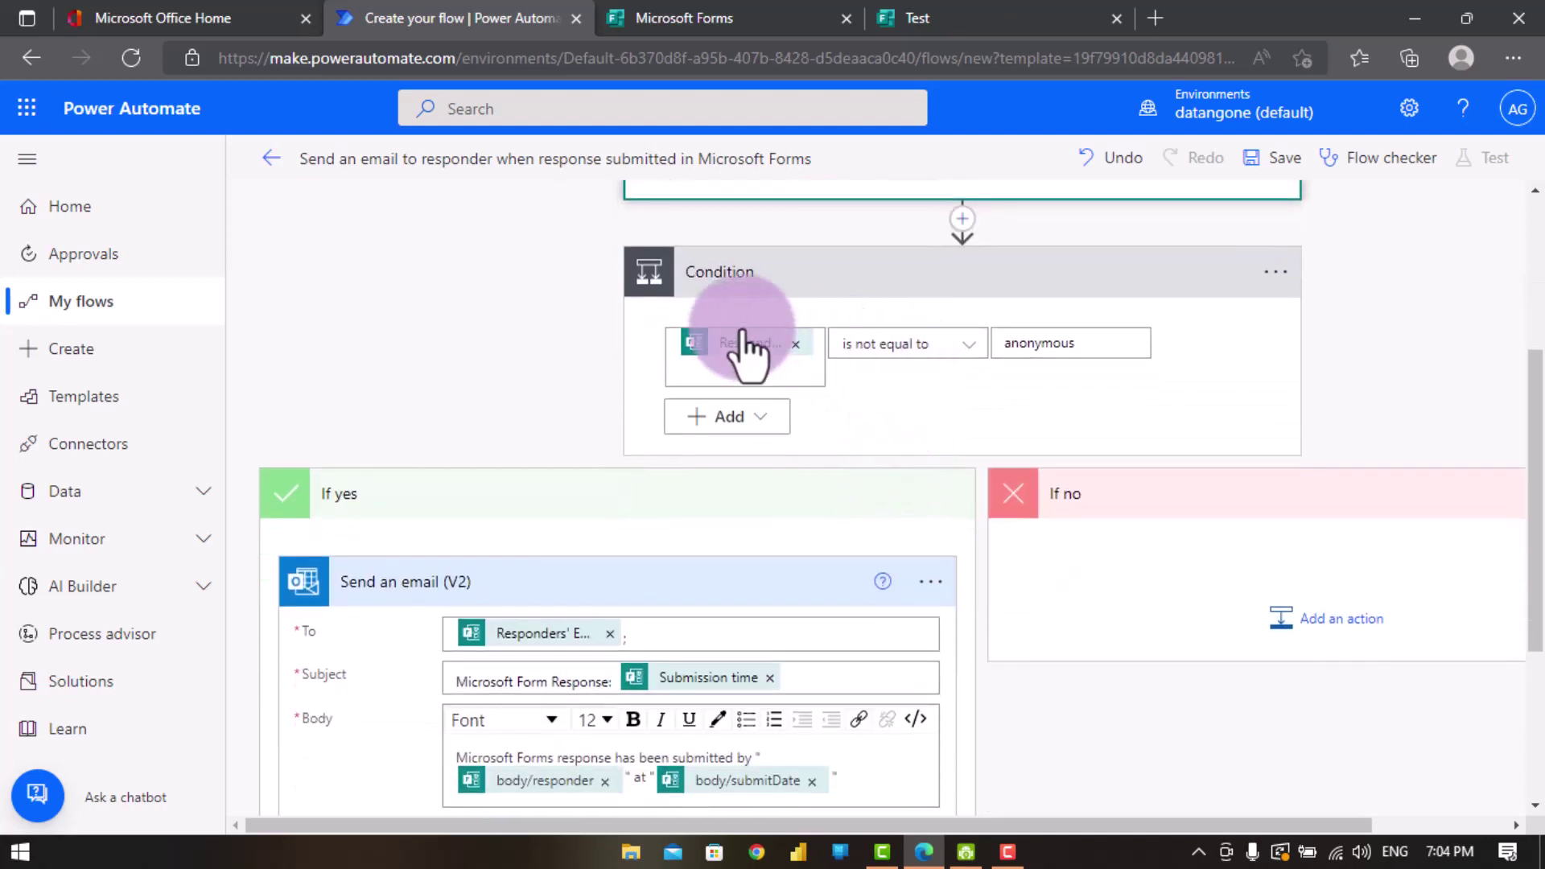
scroll(1053, 320, "up", 3)
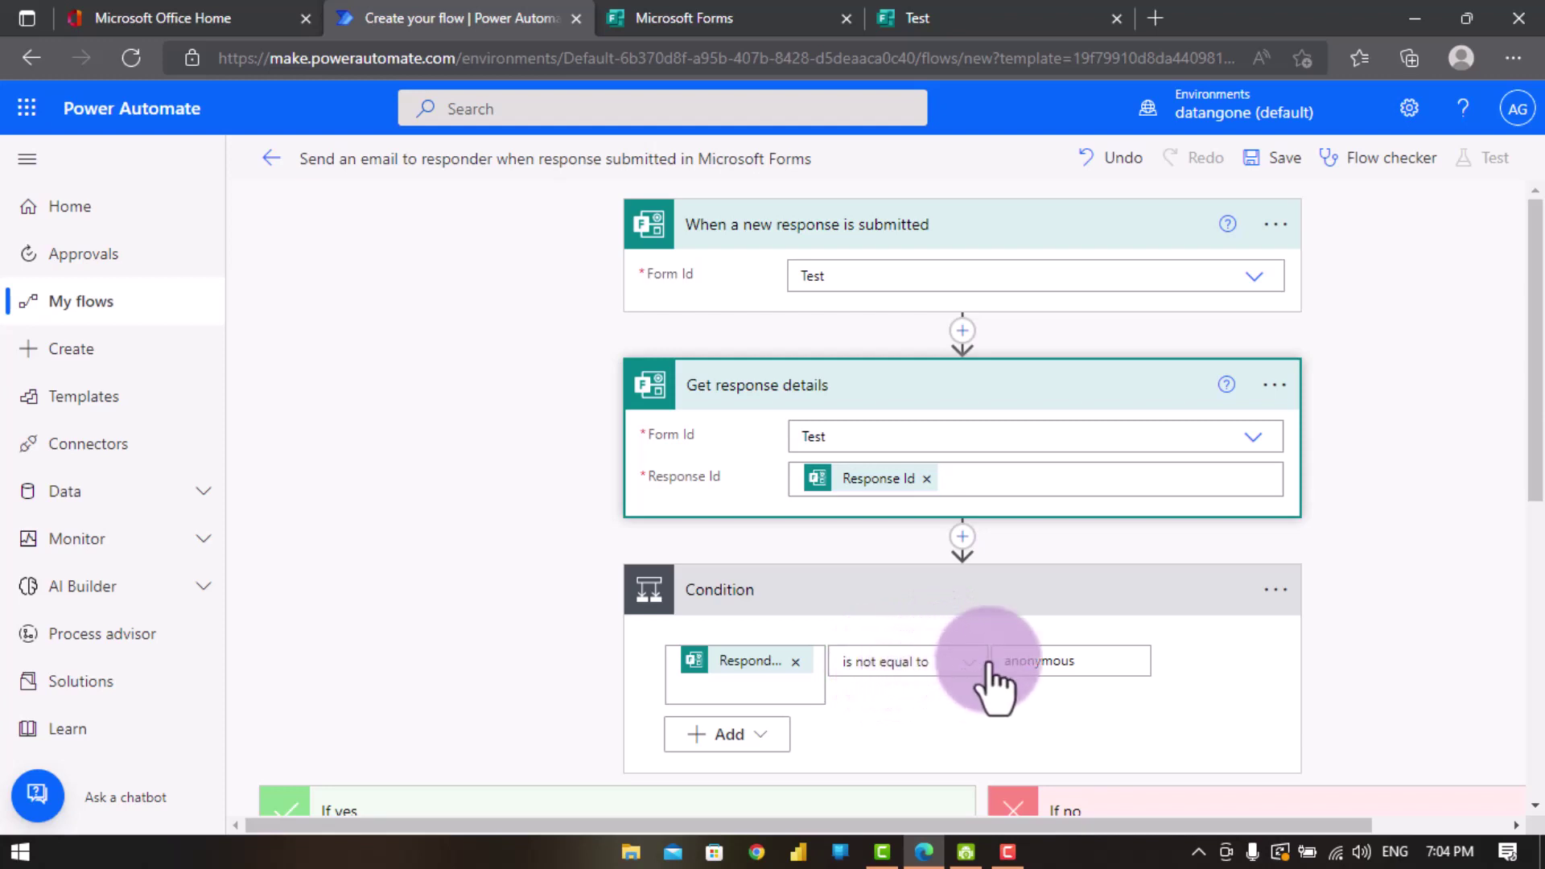
scroll(998, 658, "down", 2)
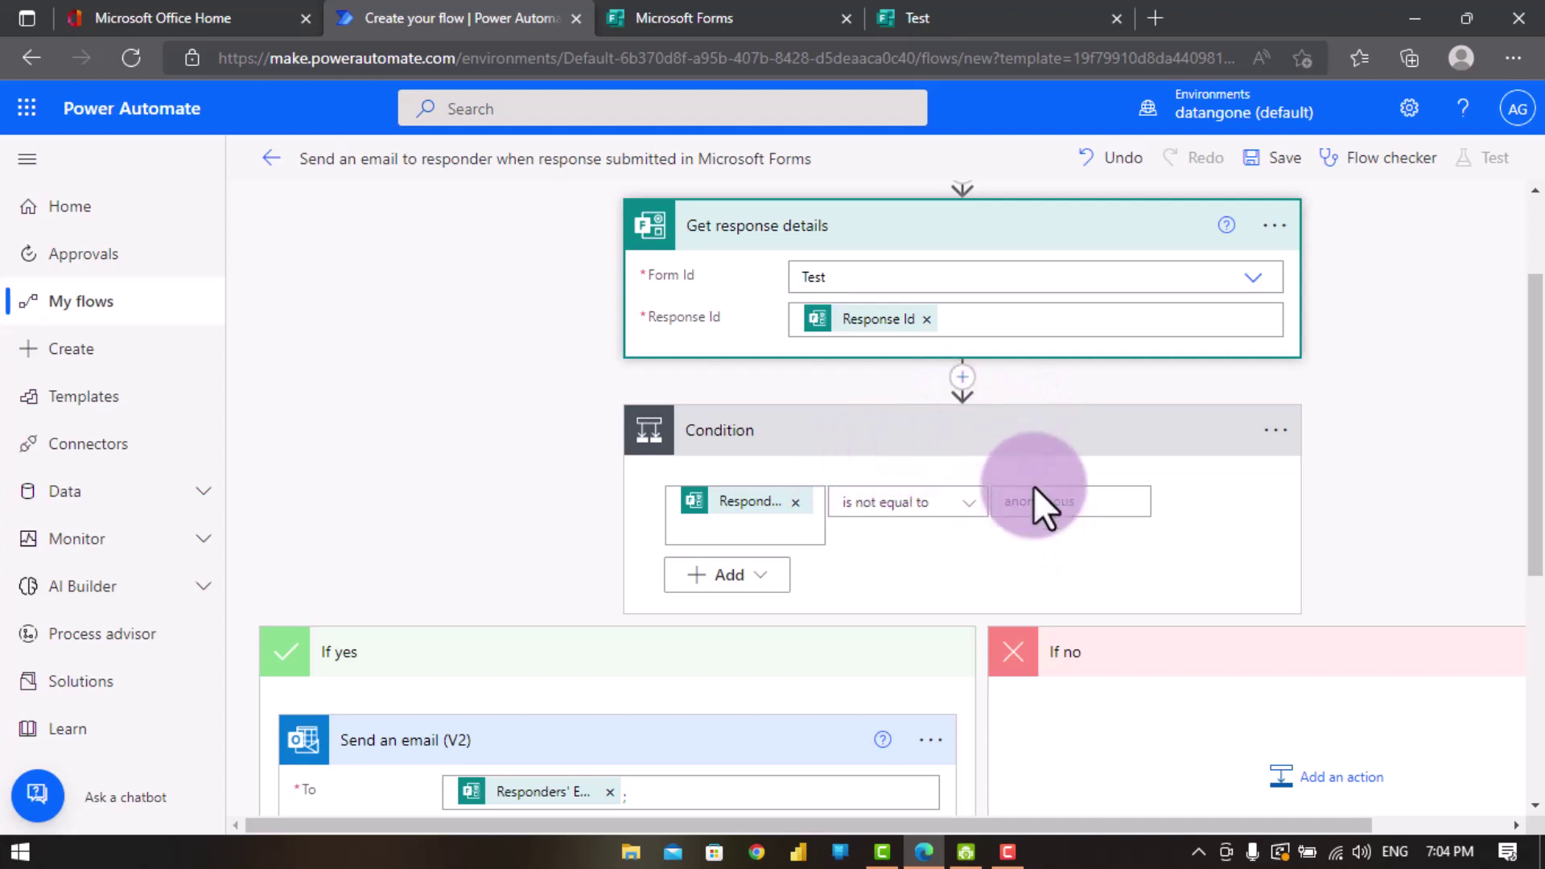
scroll(1021, 575, "down", 4)
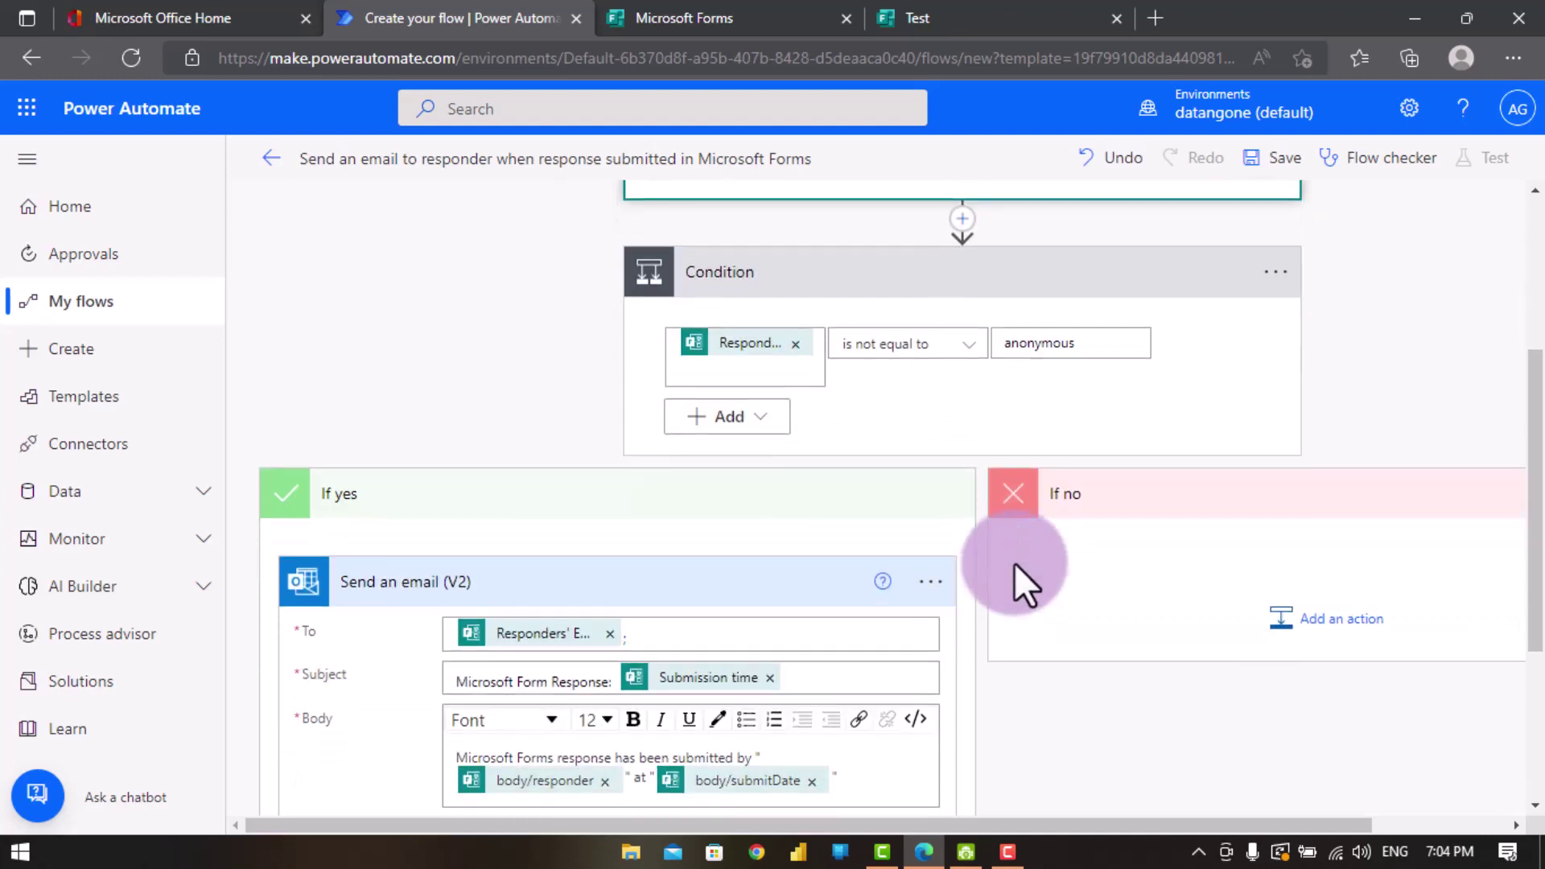
scroll(1046, 374, "up", 4)
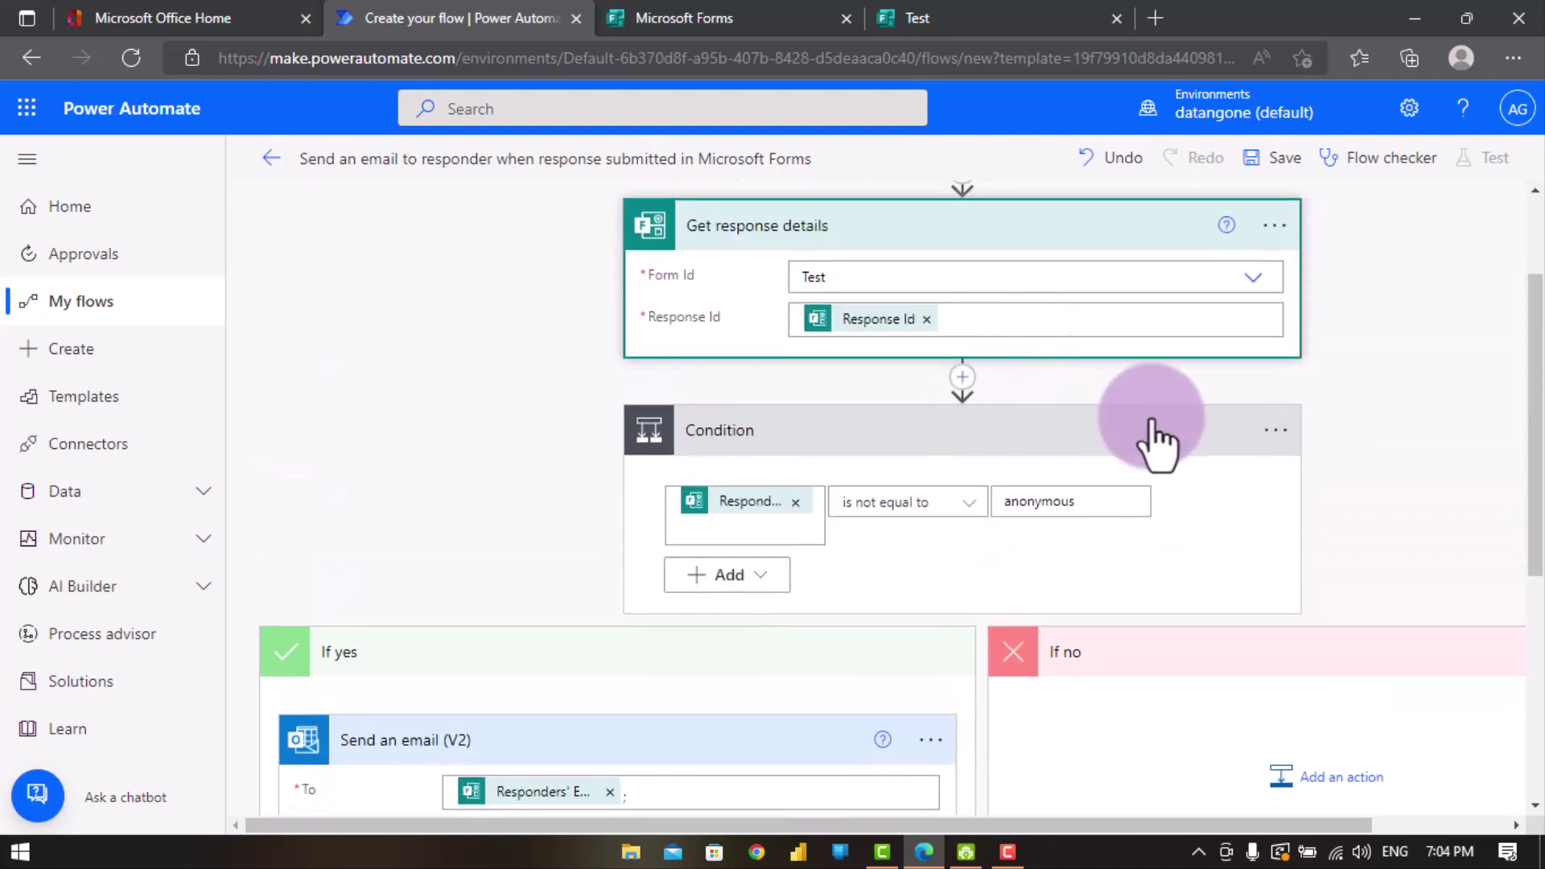
right_click(1273, 434)
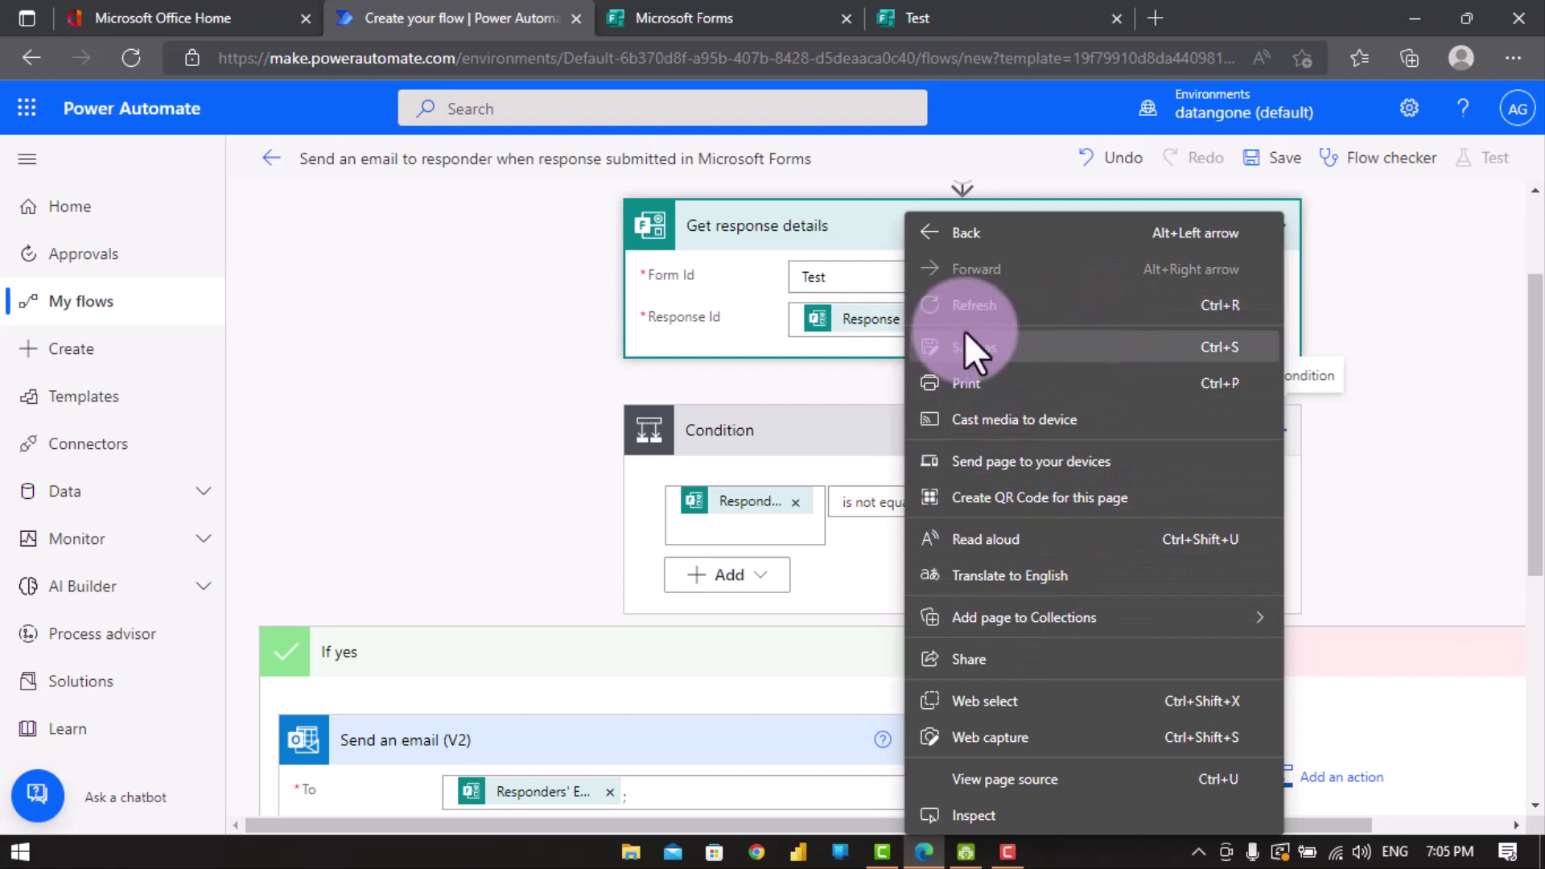
left_click(842, 415)
left_click(842, 419)
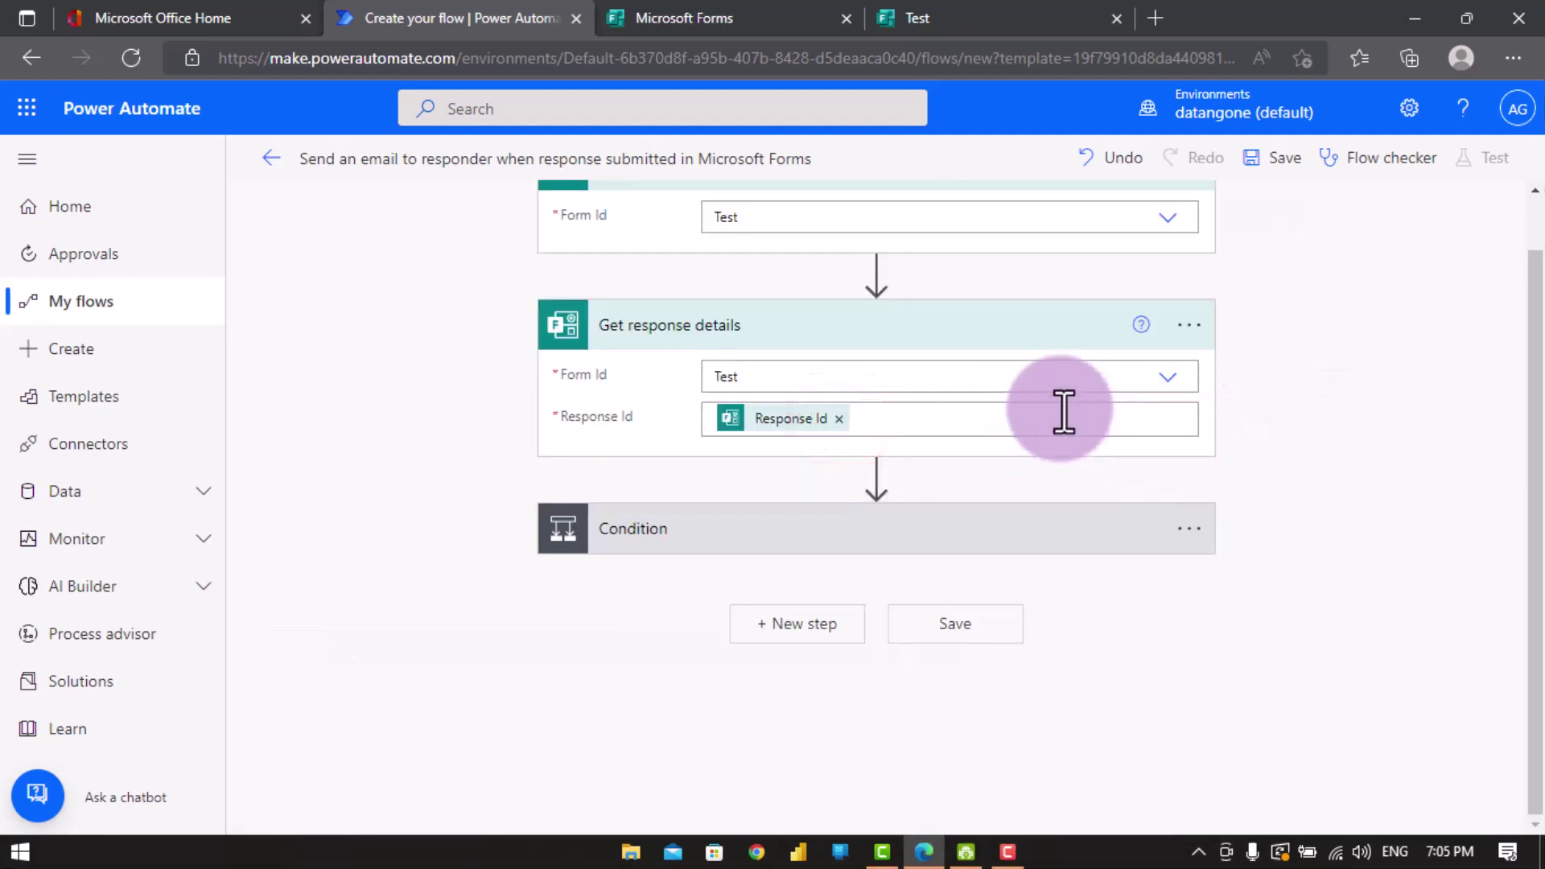
left_click(958, 515)
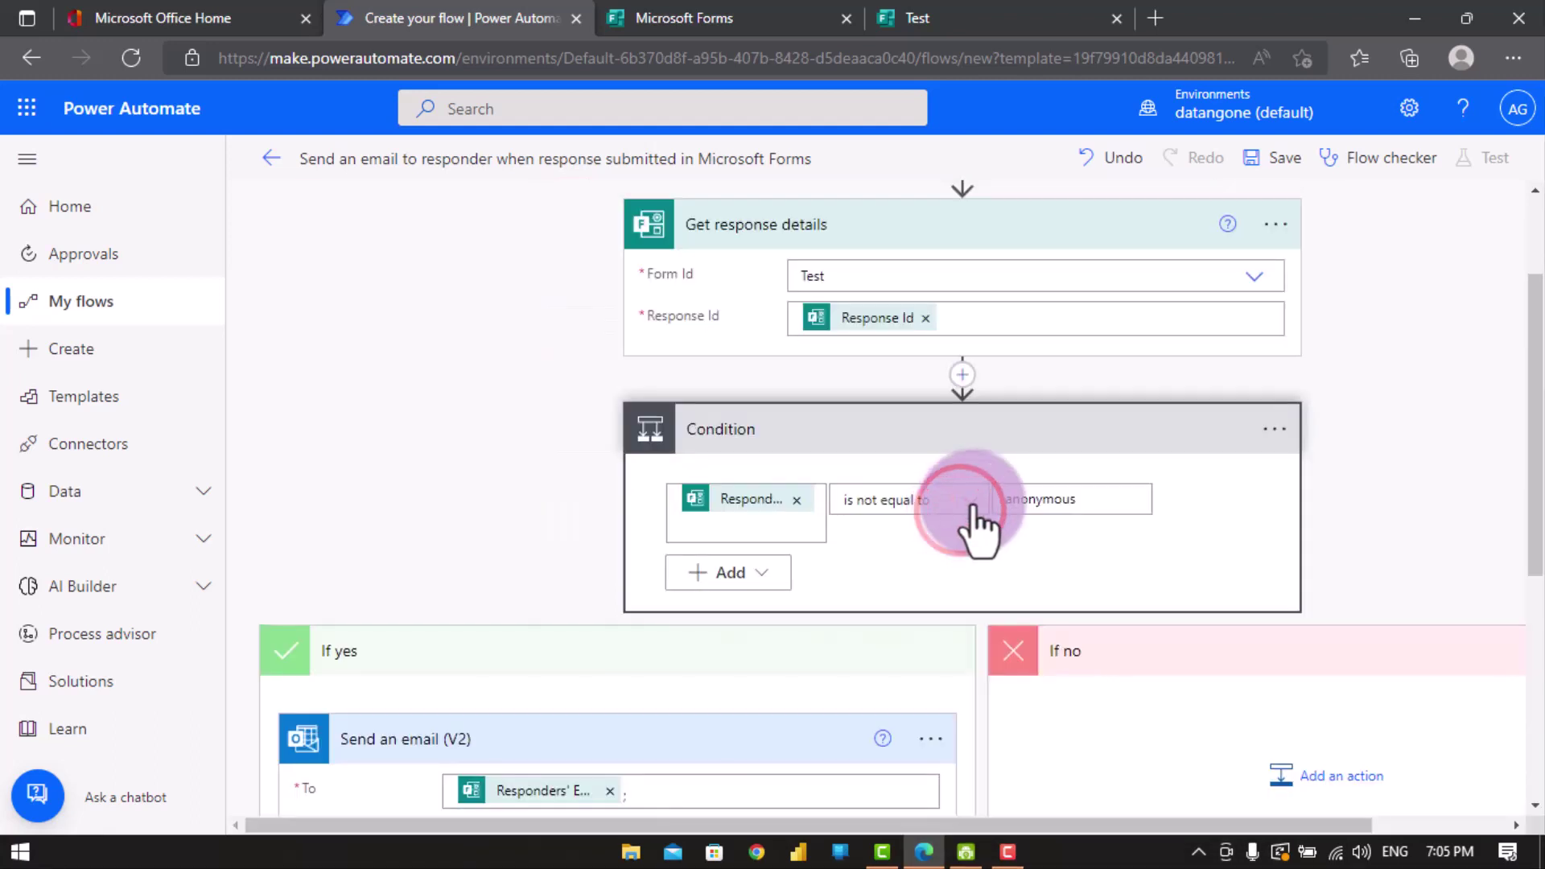
left_click(1272, 434)
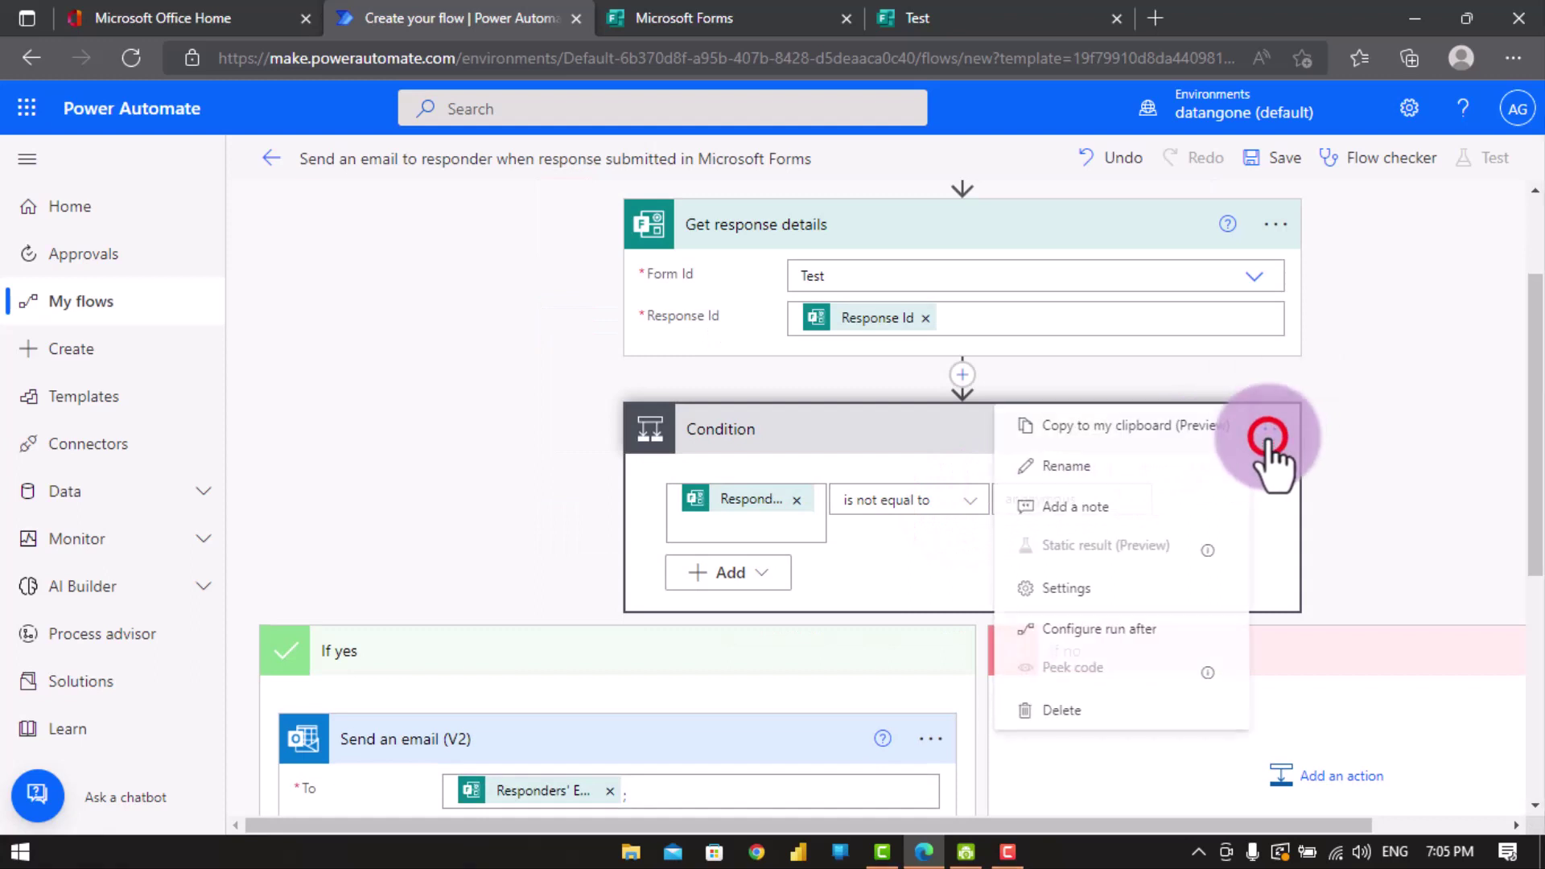
left_click(1078, 712)
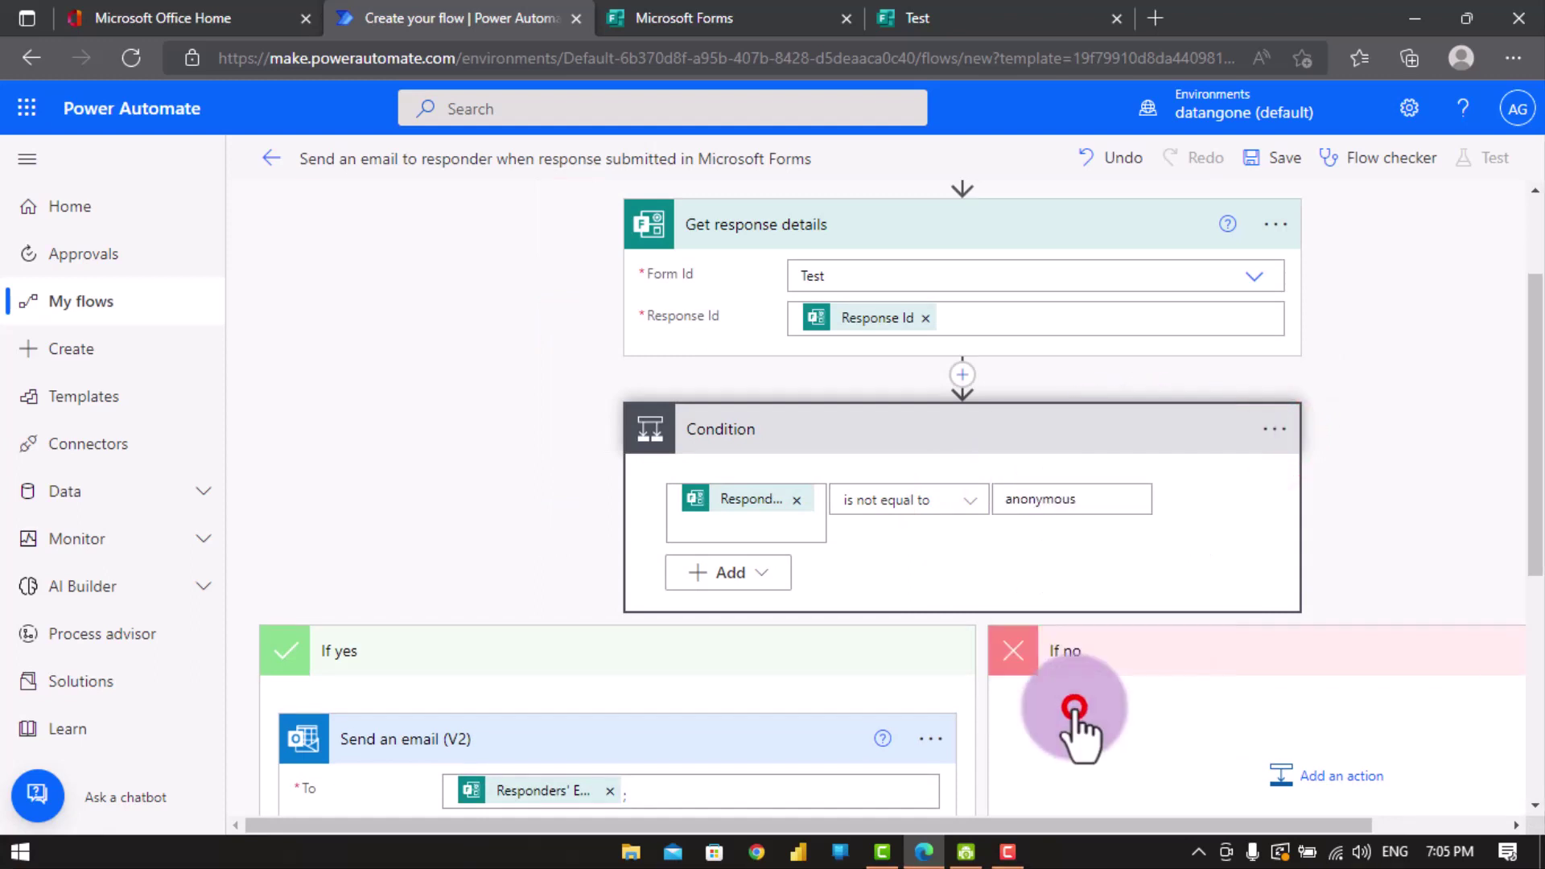
left_click(787, 507)
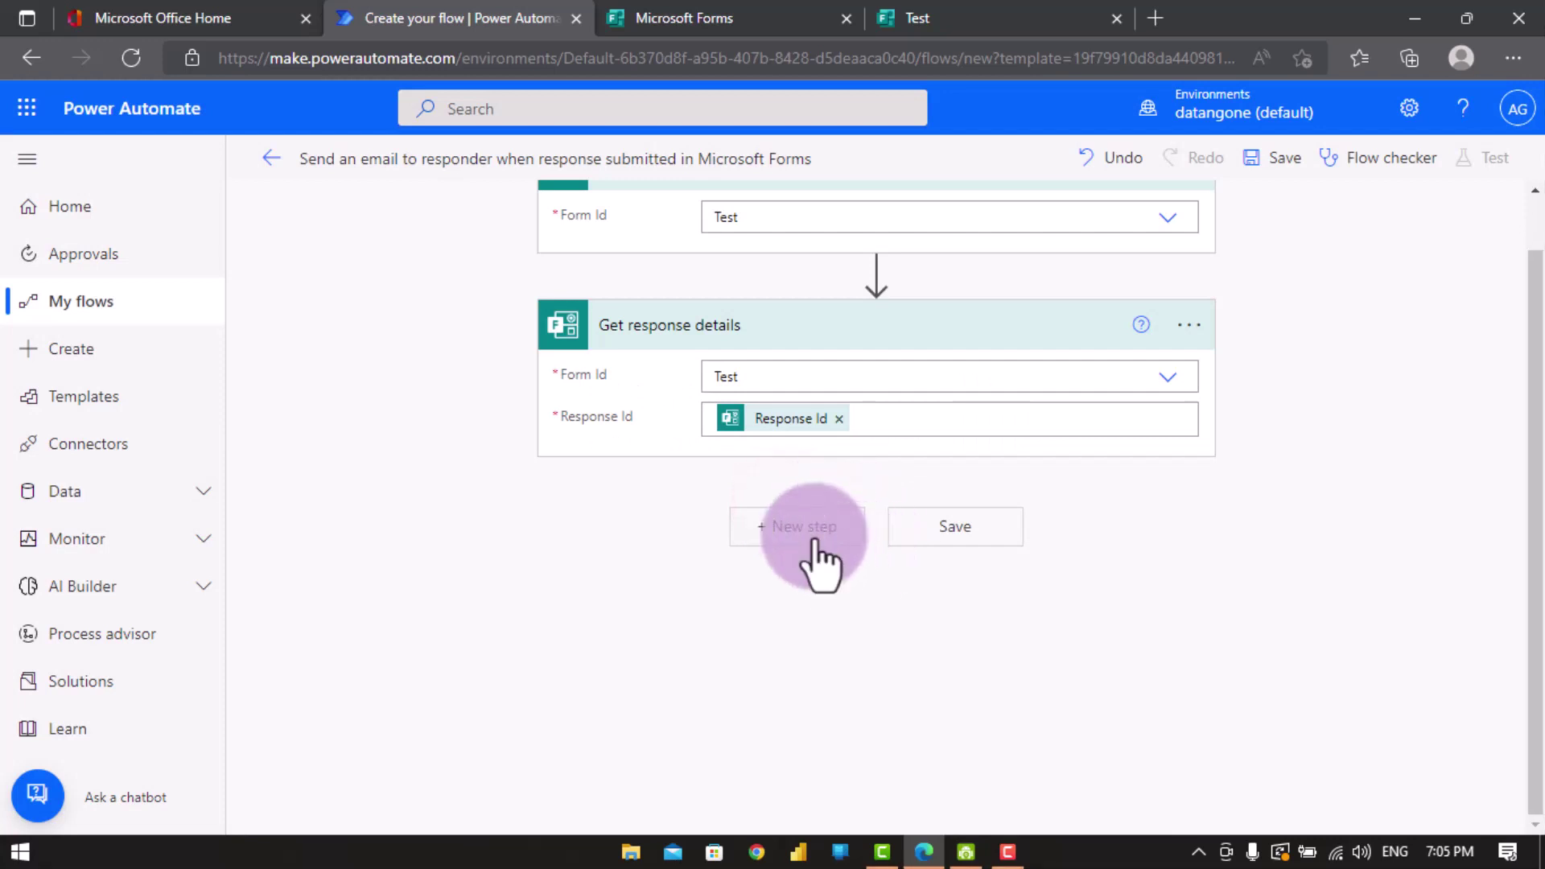
- Add an Office 365 Outlook 'Send an email (V2)' action after Get response details
left_click(814, 531)
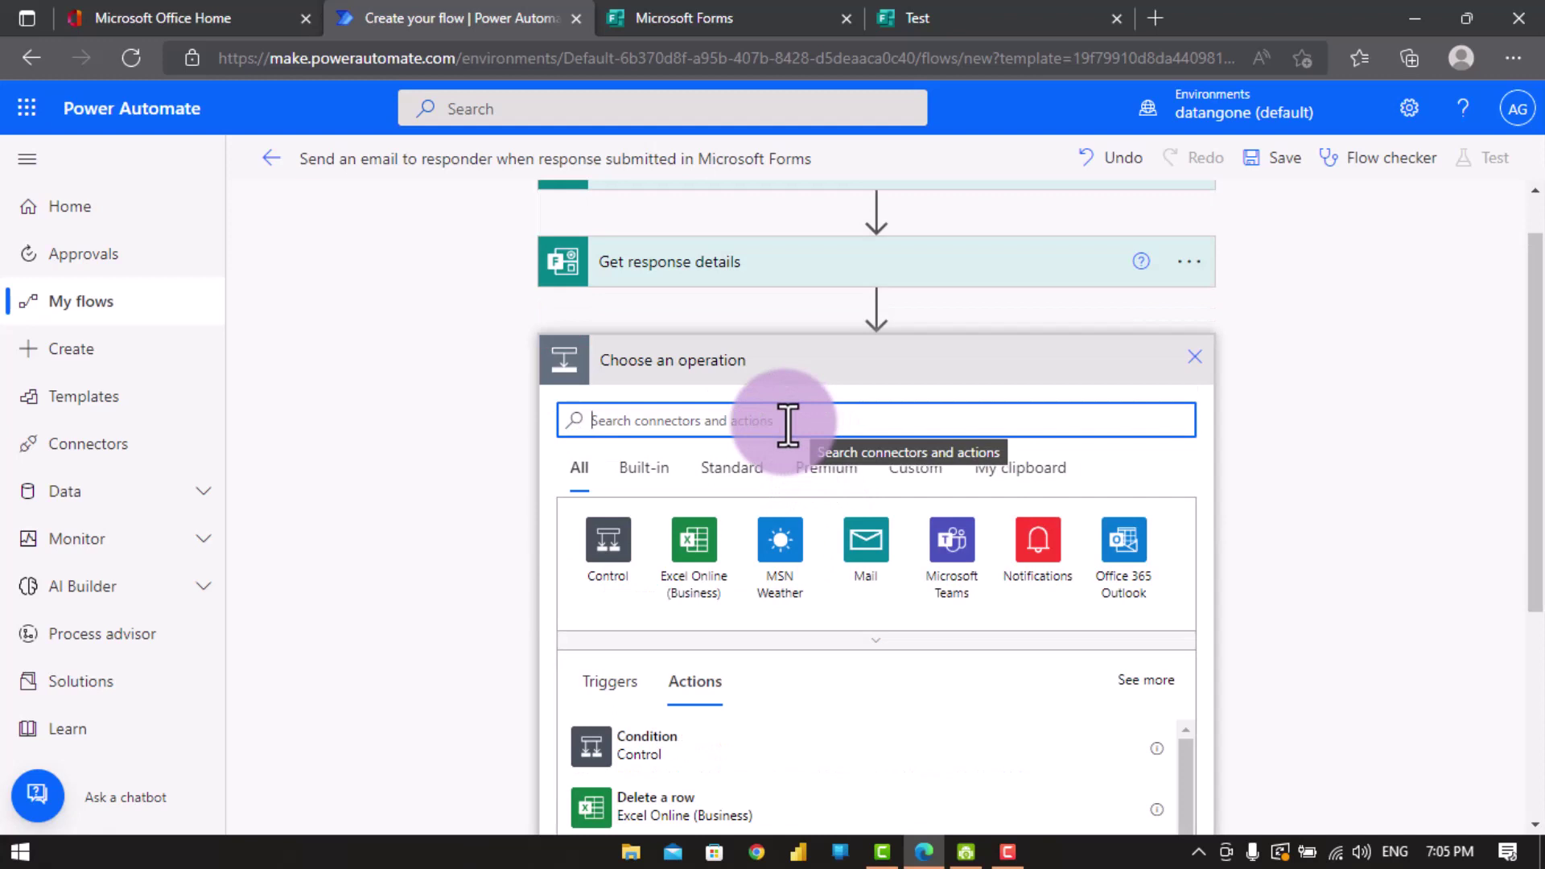
left_click(1121, 547)
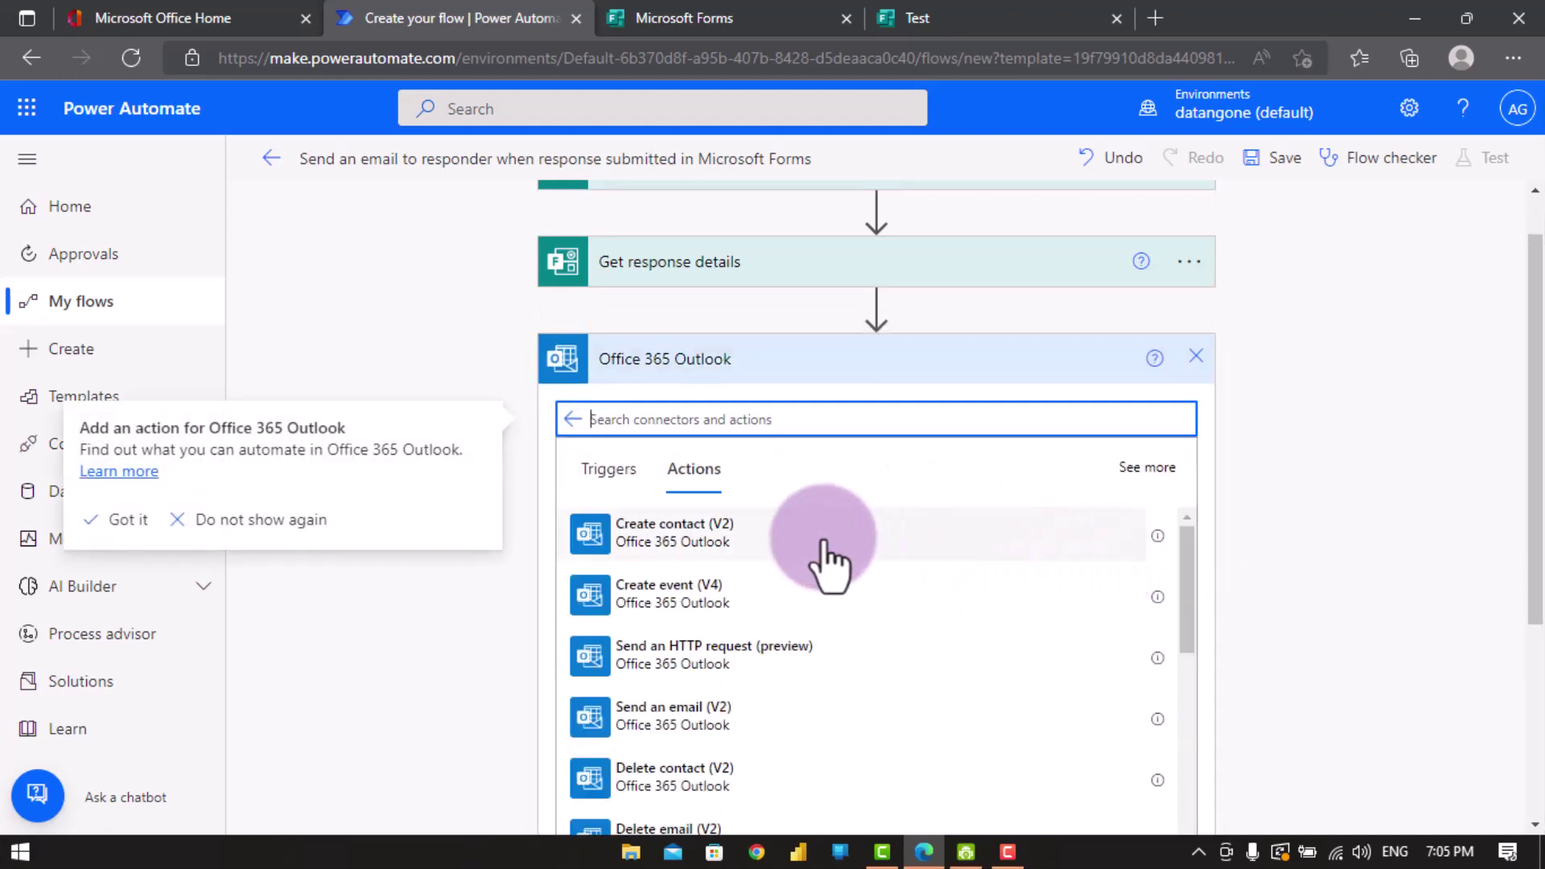
scroll(712, 572, "down", 2)
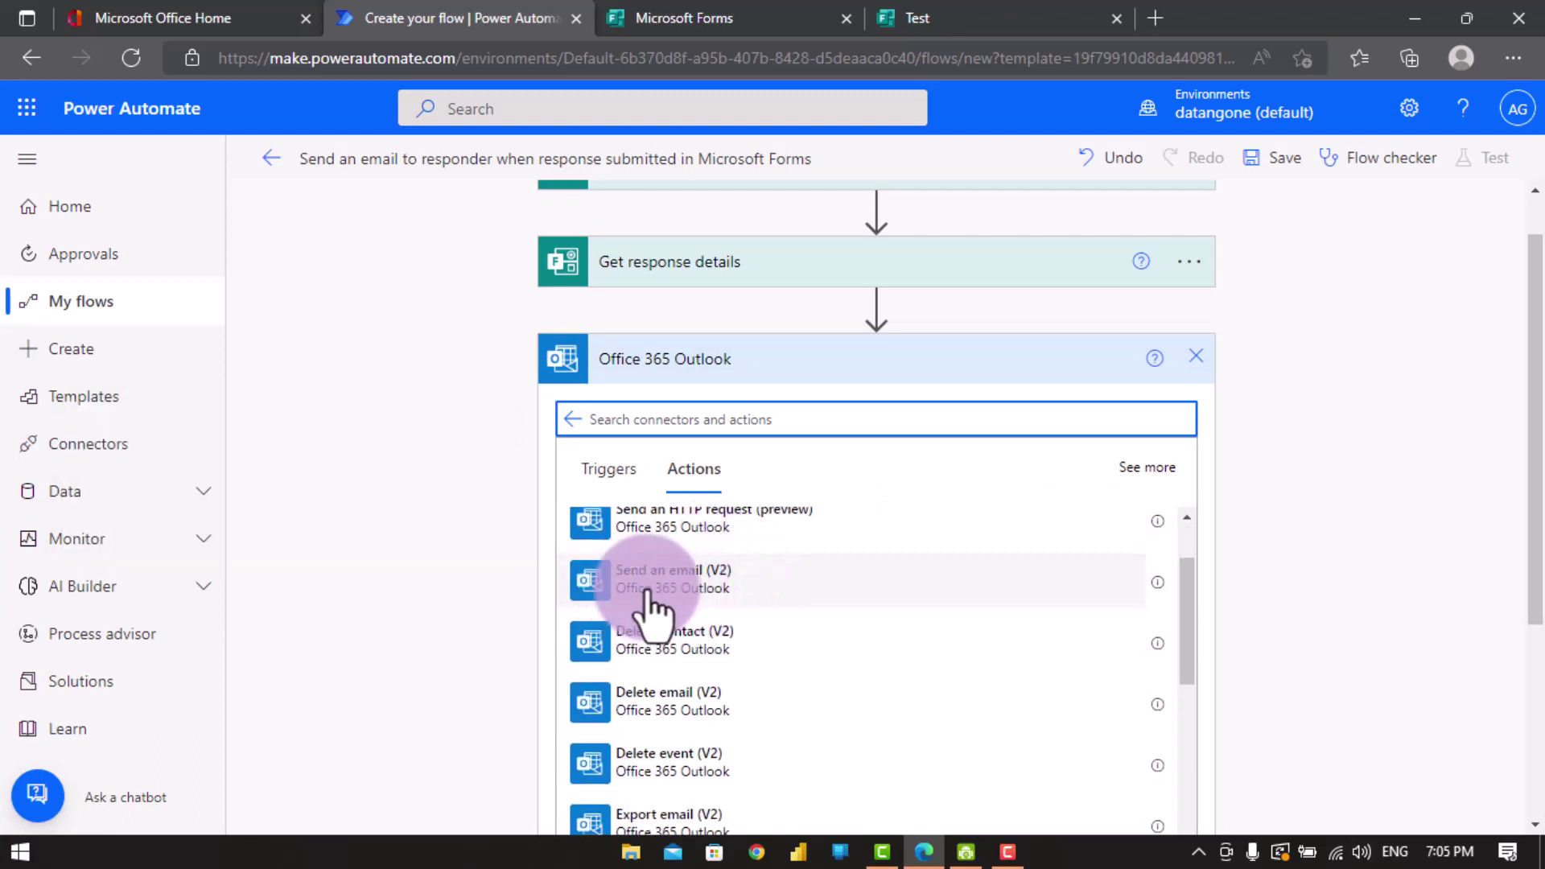
left_click(711, 576)
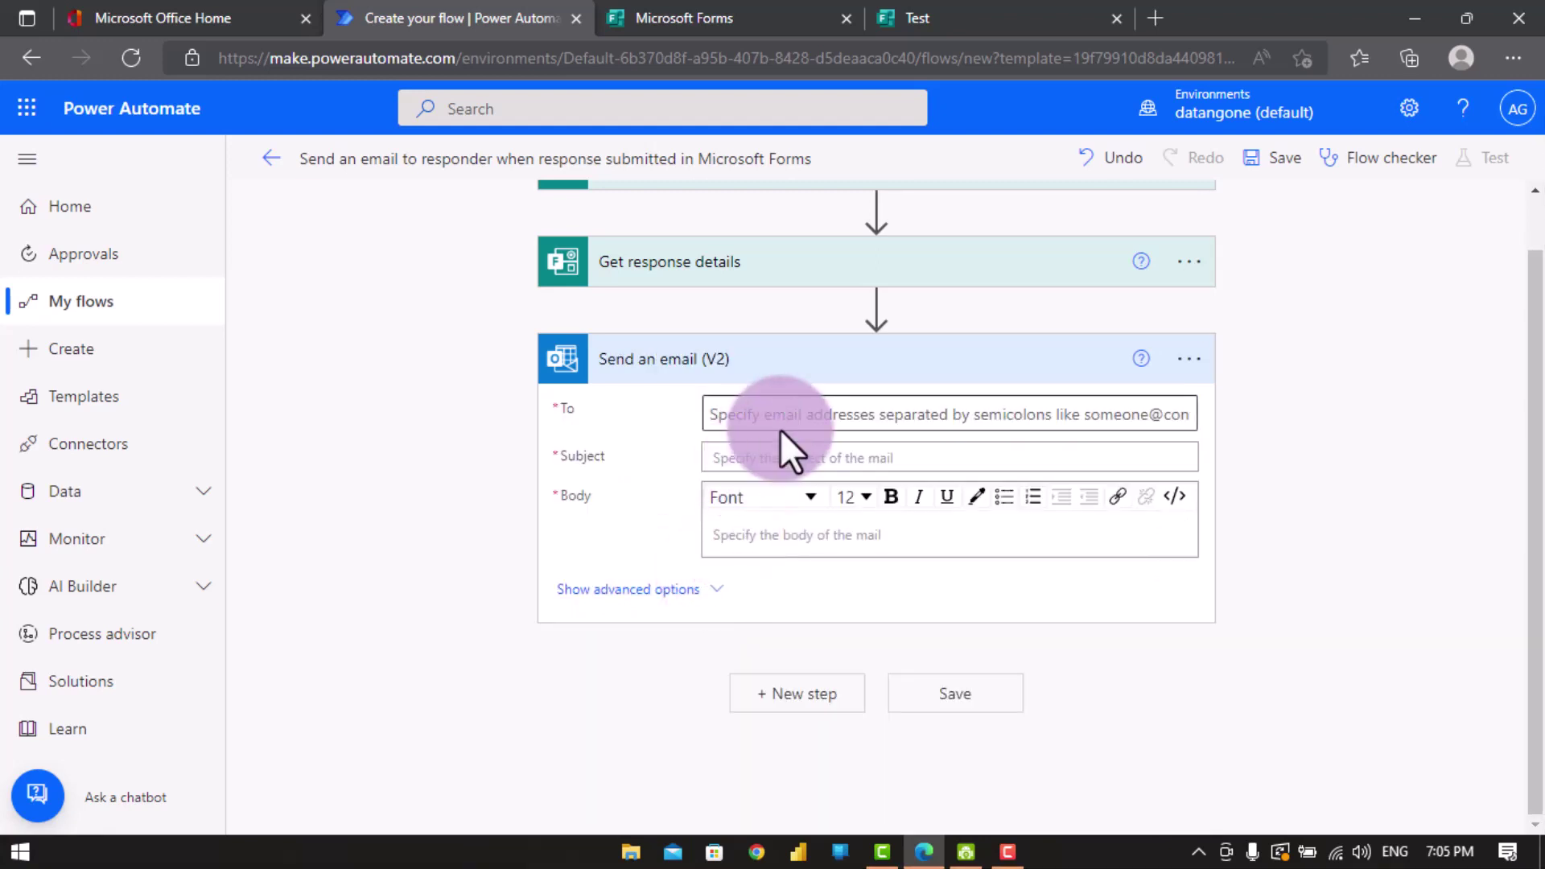
left_click(784, 422)
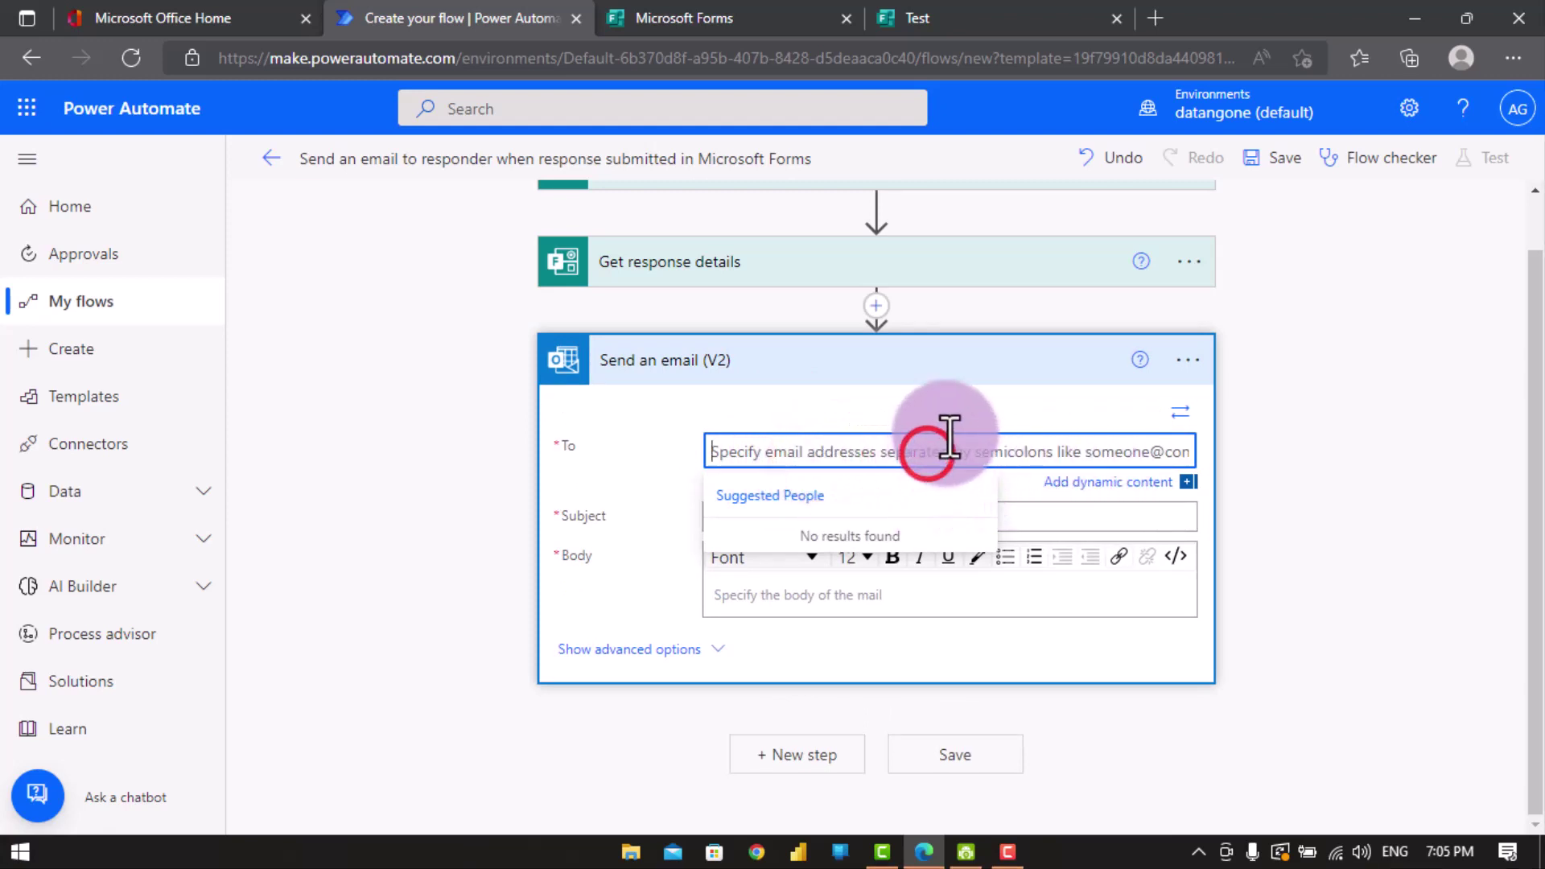
- Set the email's To field to the form's Email dynamic answer
left_click(1075, 481)
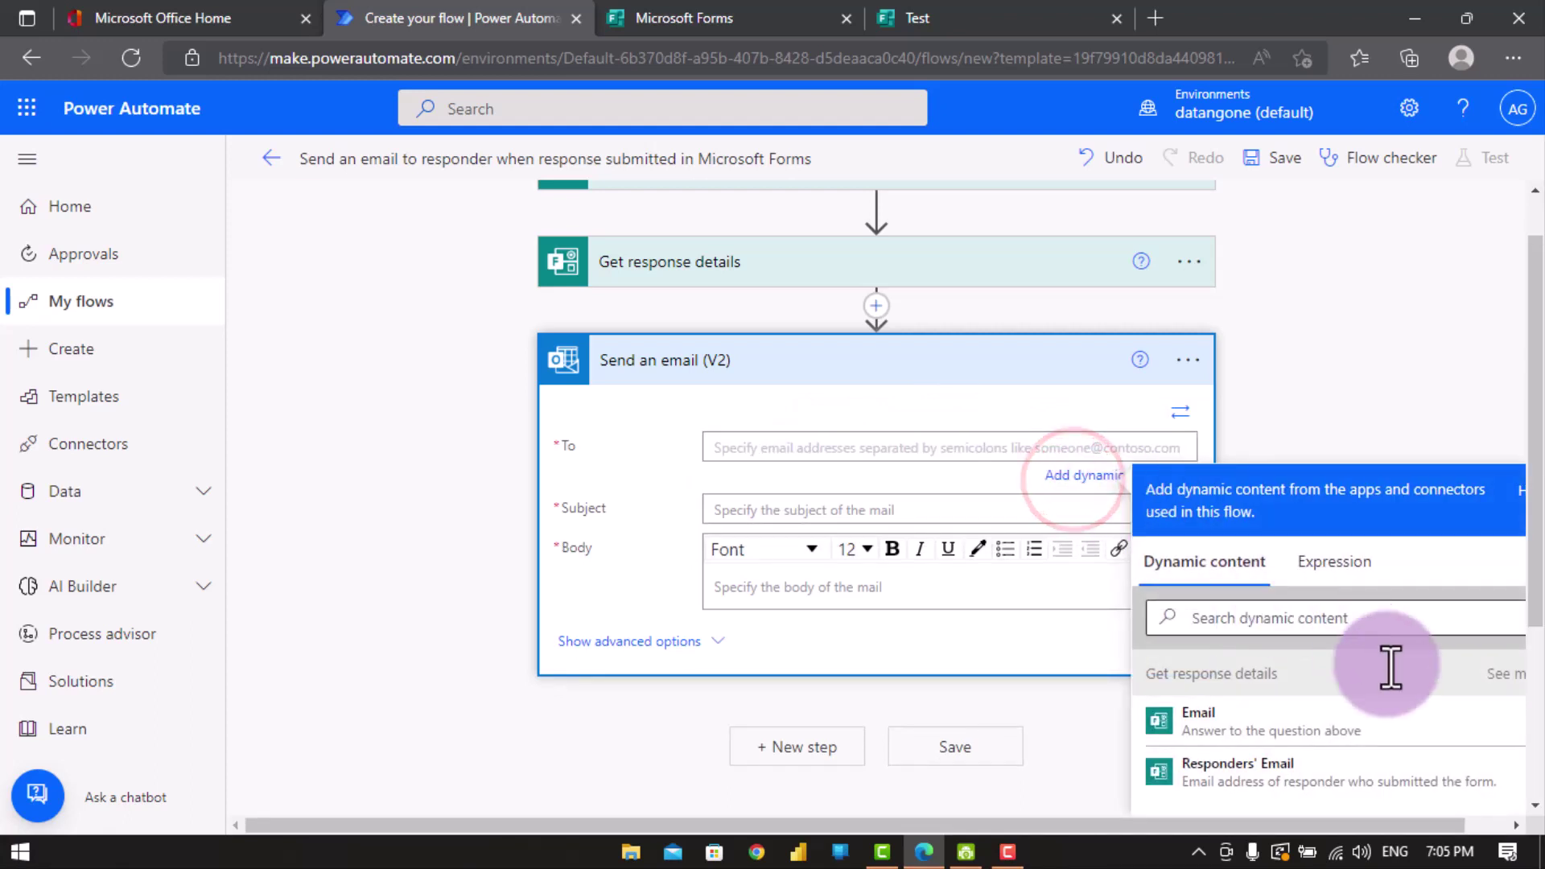
scroll(1397, 683, "down", 2)
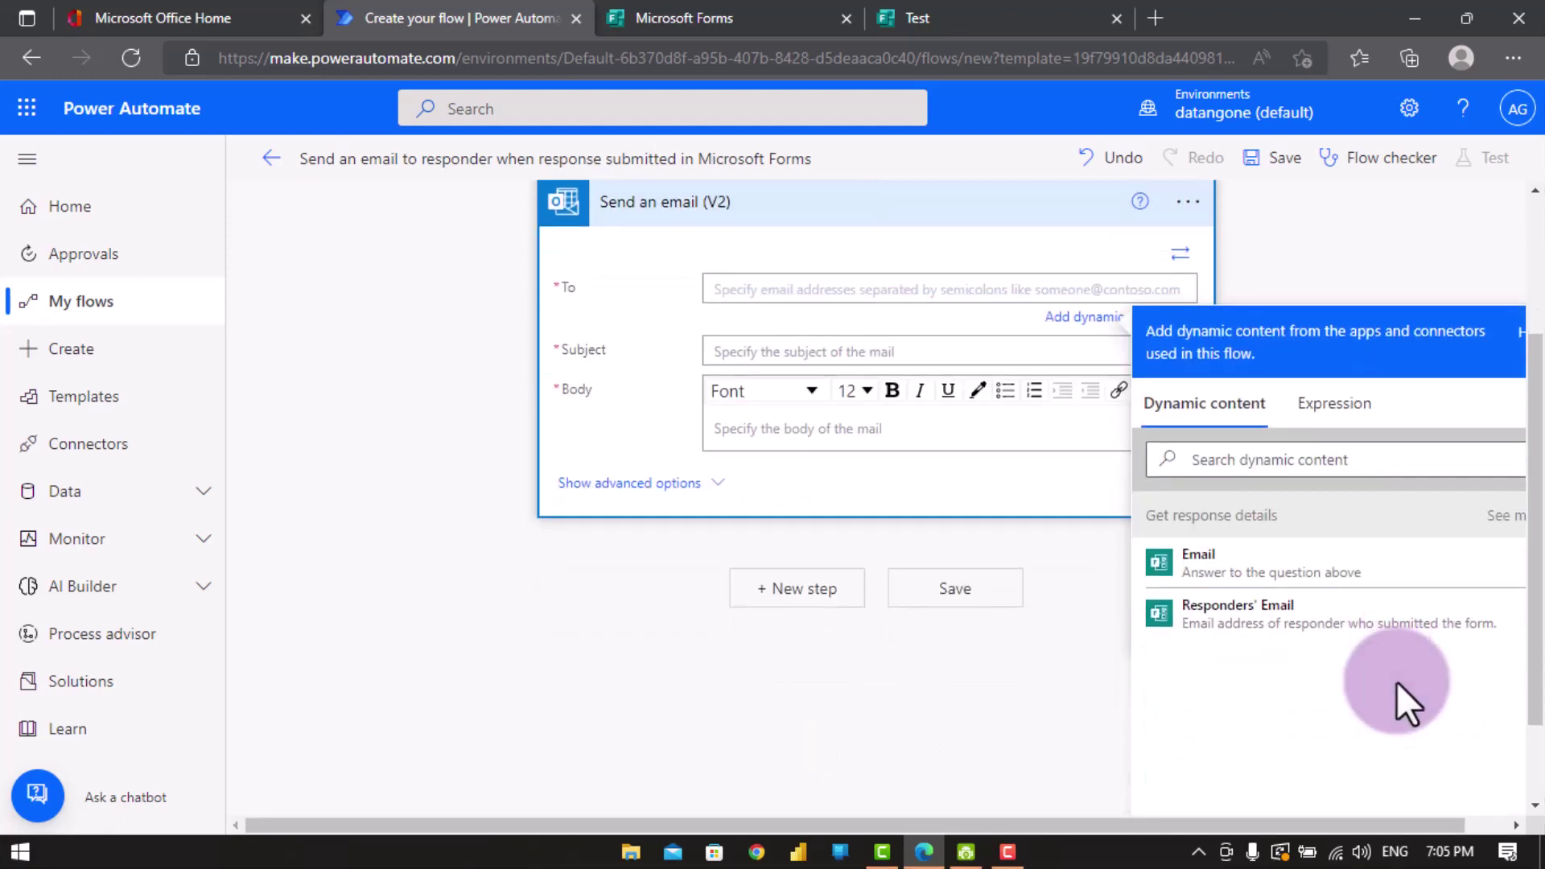
left_click(1236, 619)
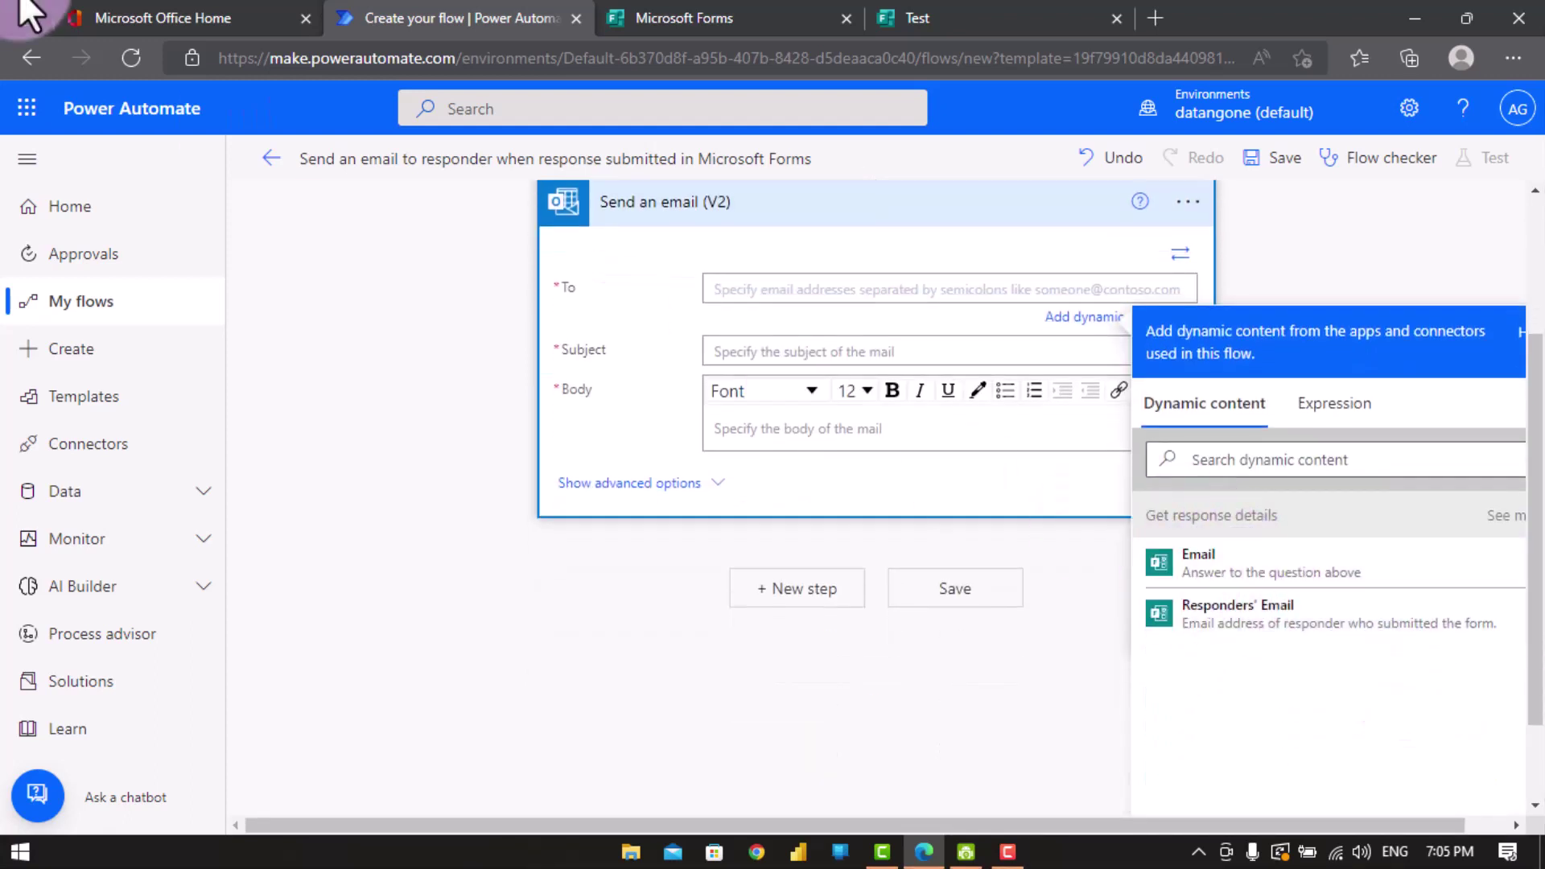
left_click(1204, 569)
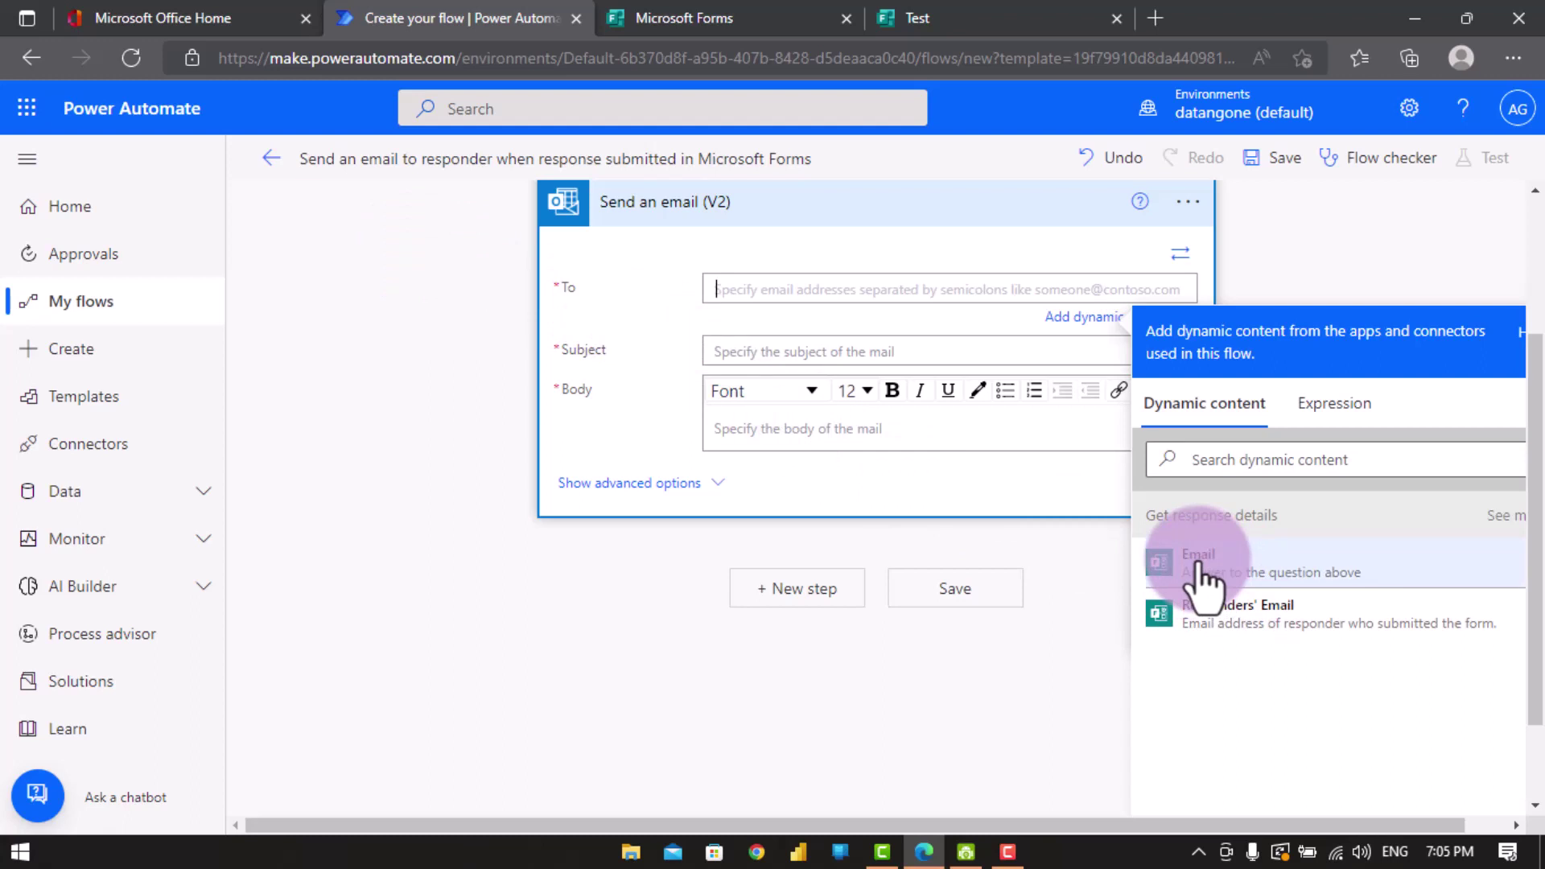
left_click(1199, 568)
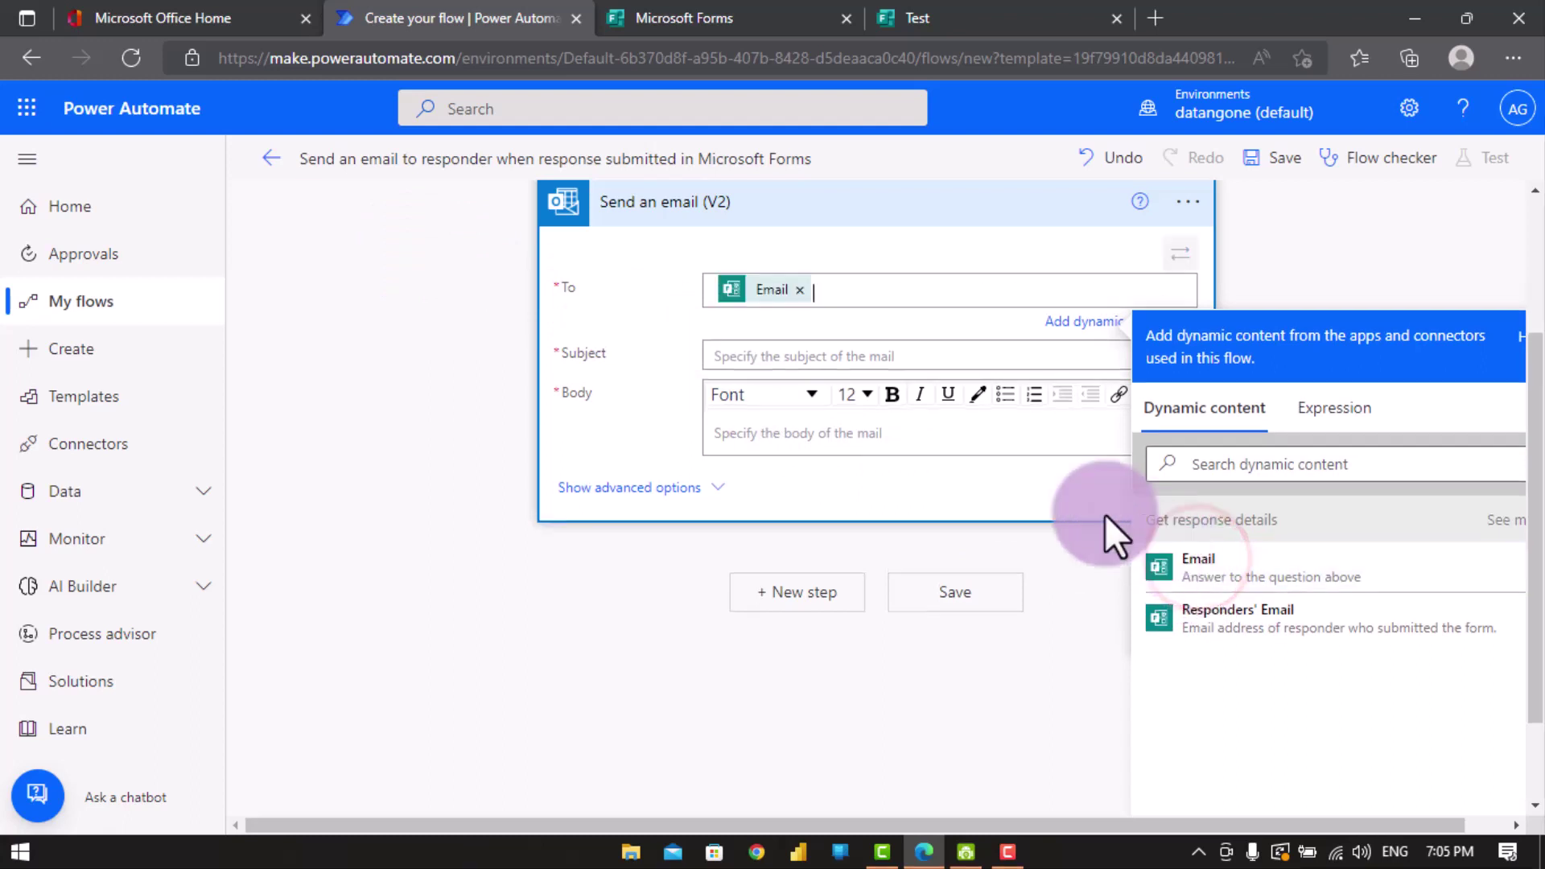
left_click(740, 362)
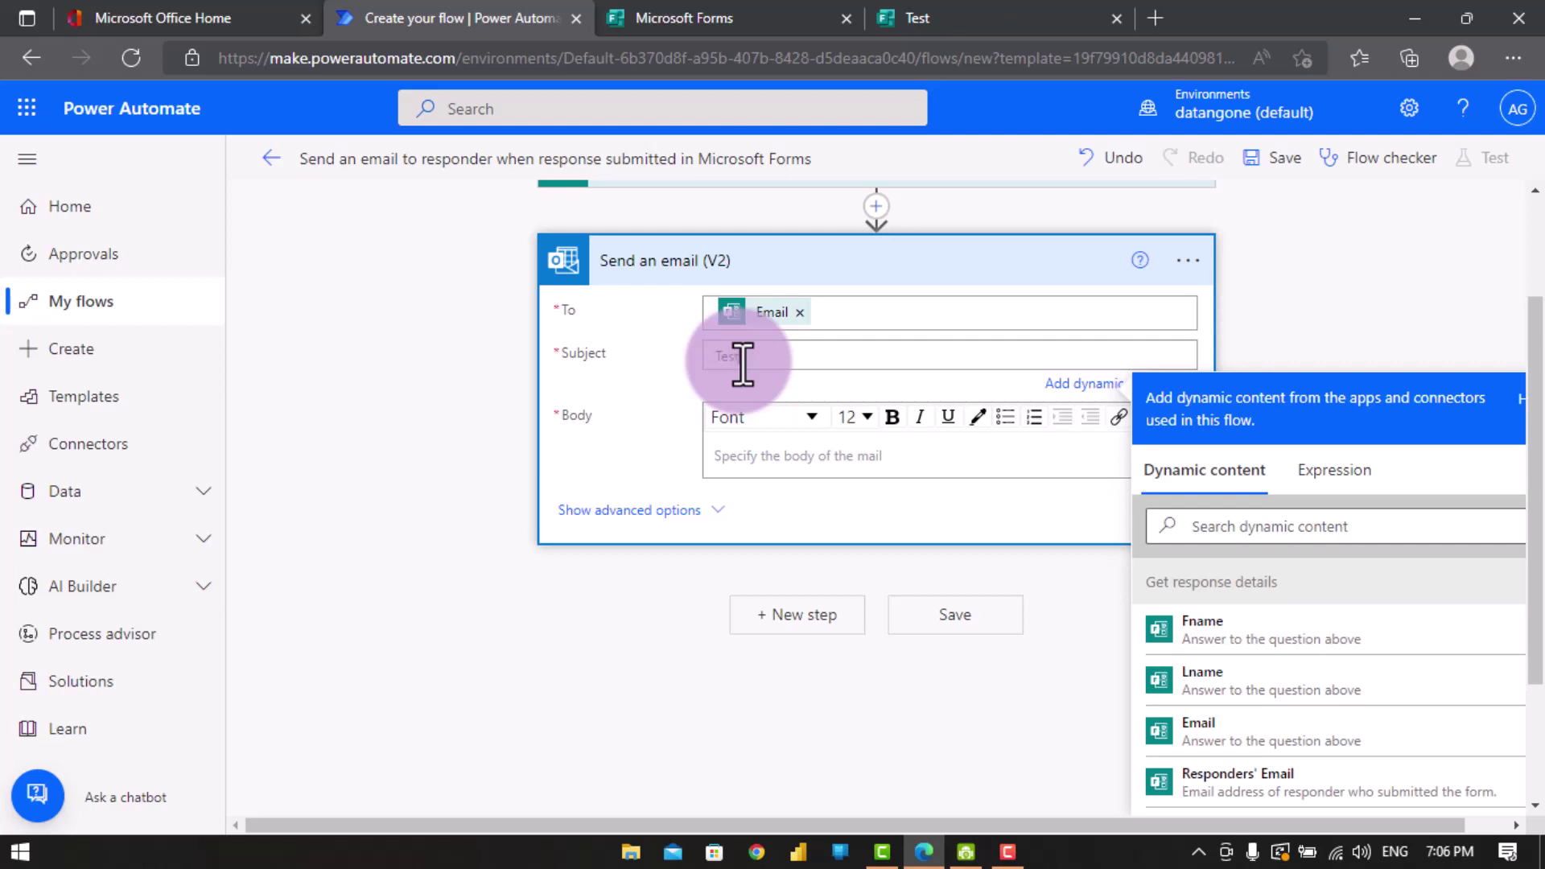
- Start the email body with 'Hello' plus the Lname answer, then a 'you are welcome' line
left_click(742, 360)
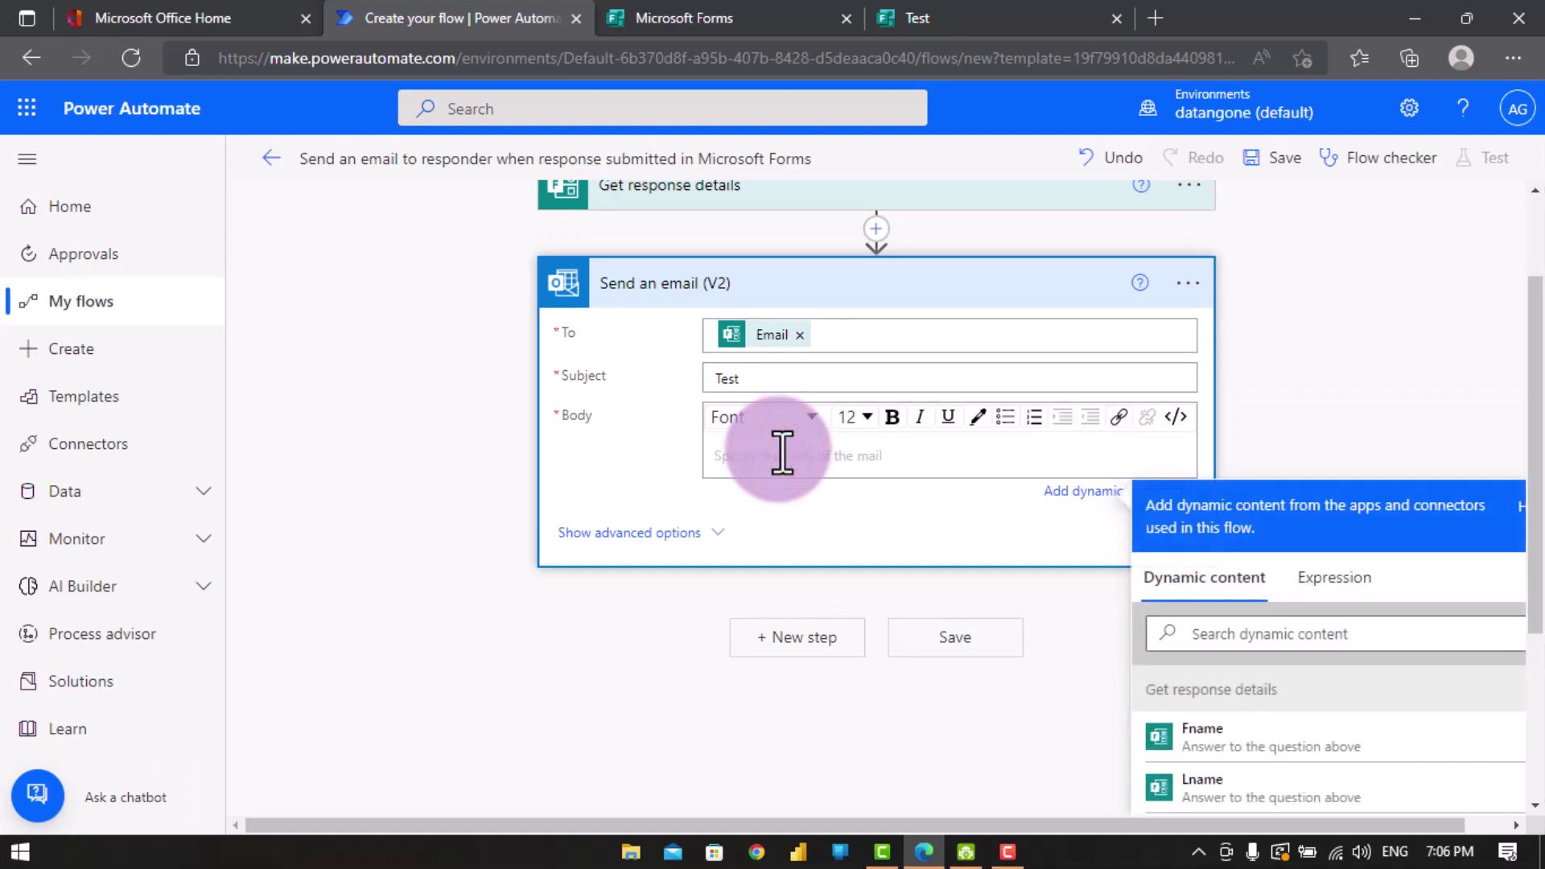
type("Hello")
left_click(1229, 783)
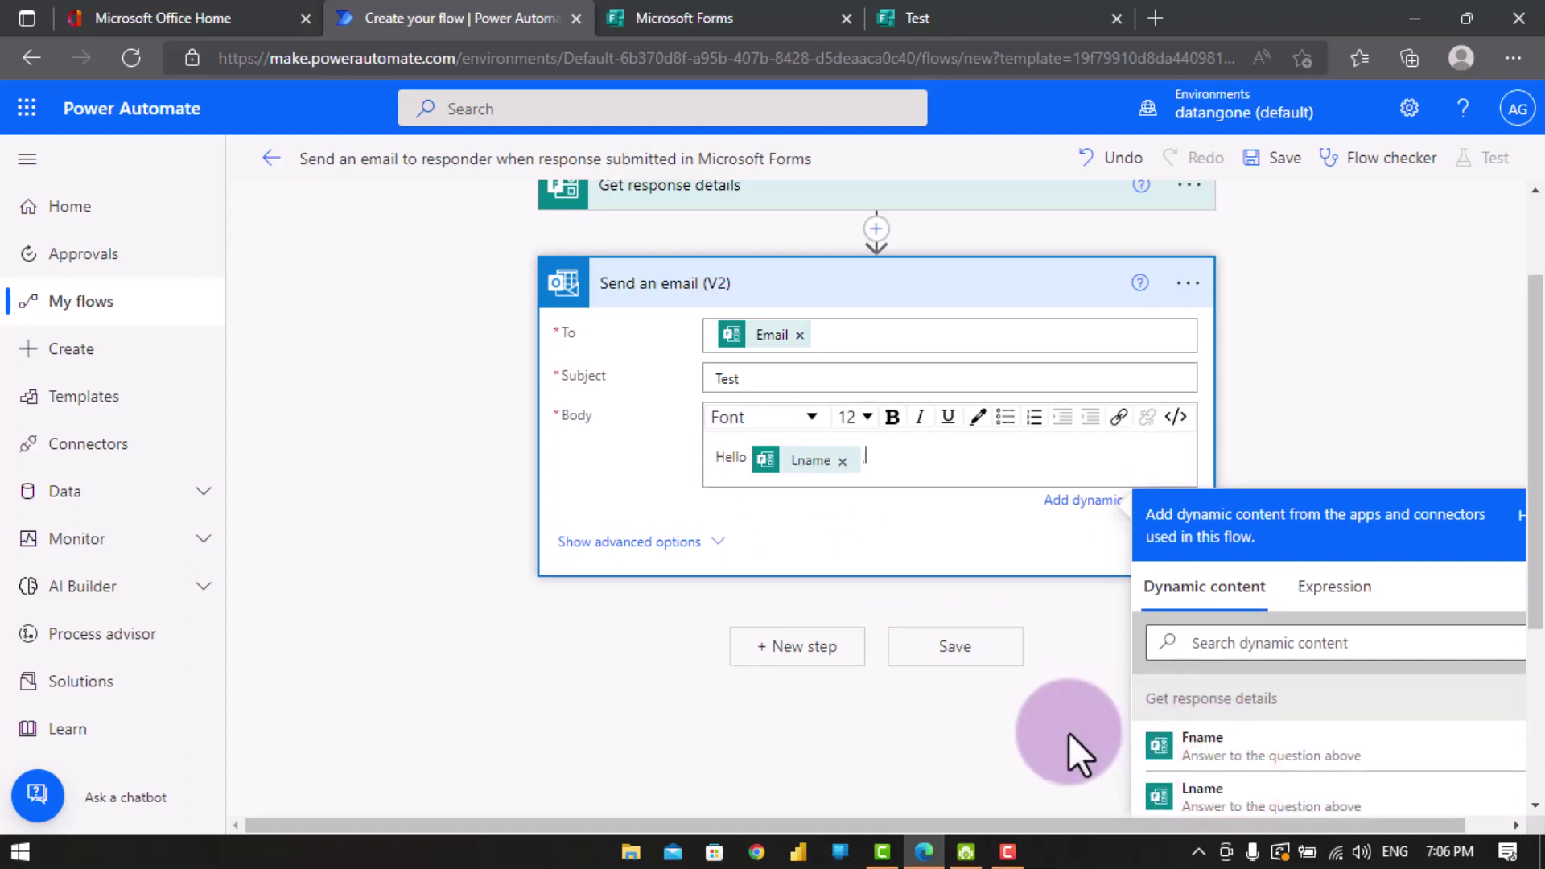
key("Return")
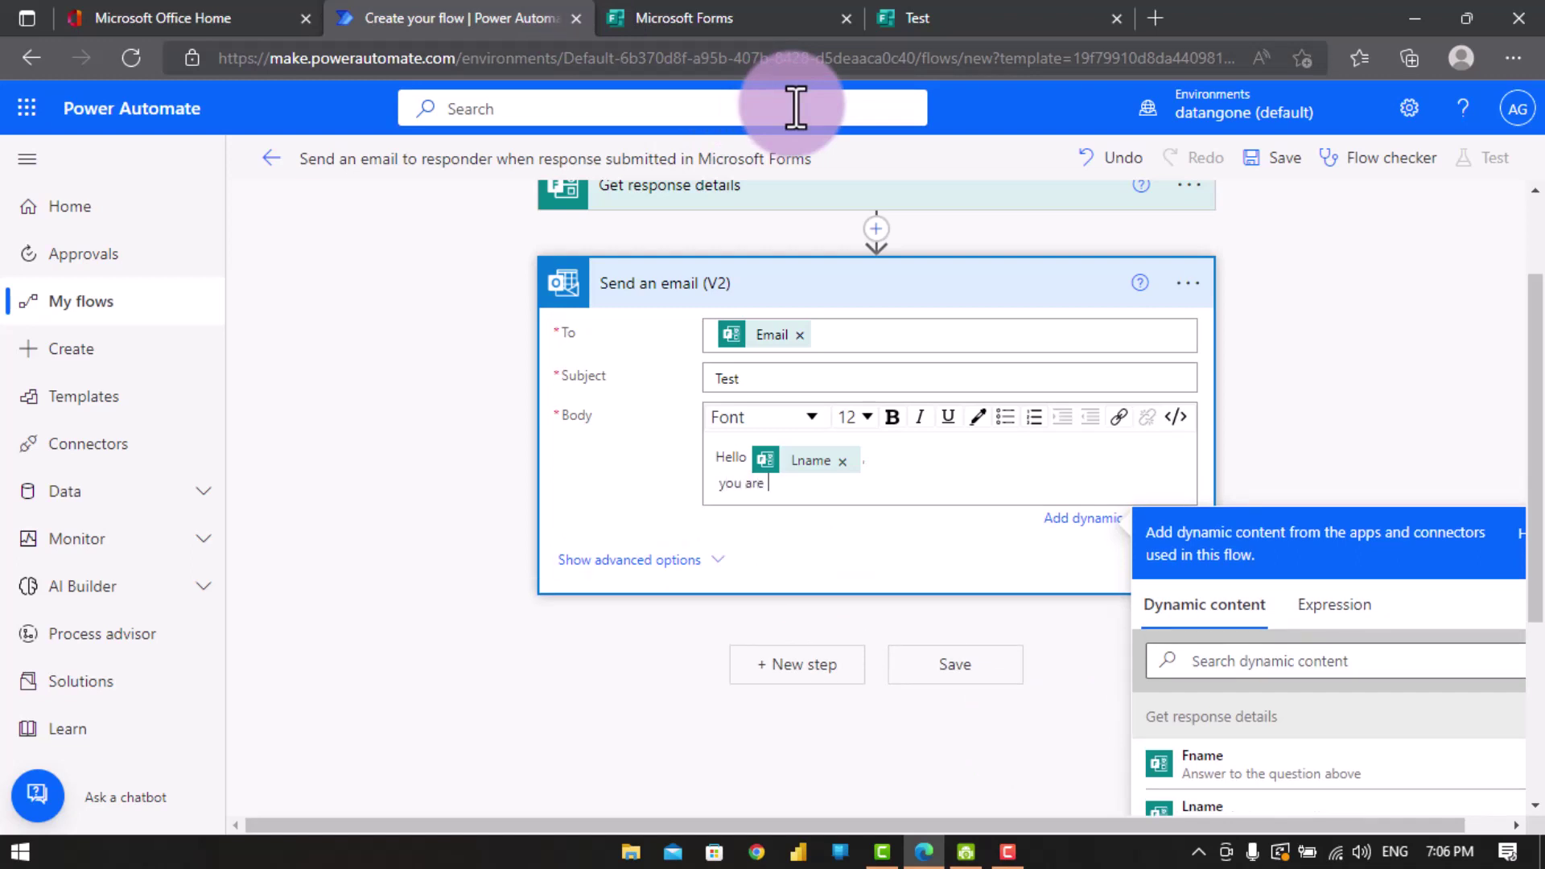
type("you are welcome")
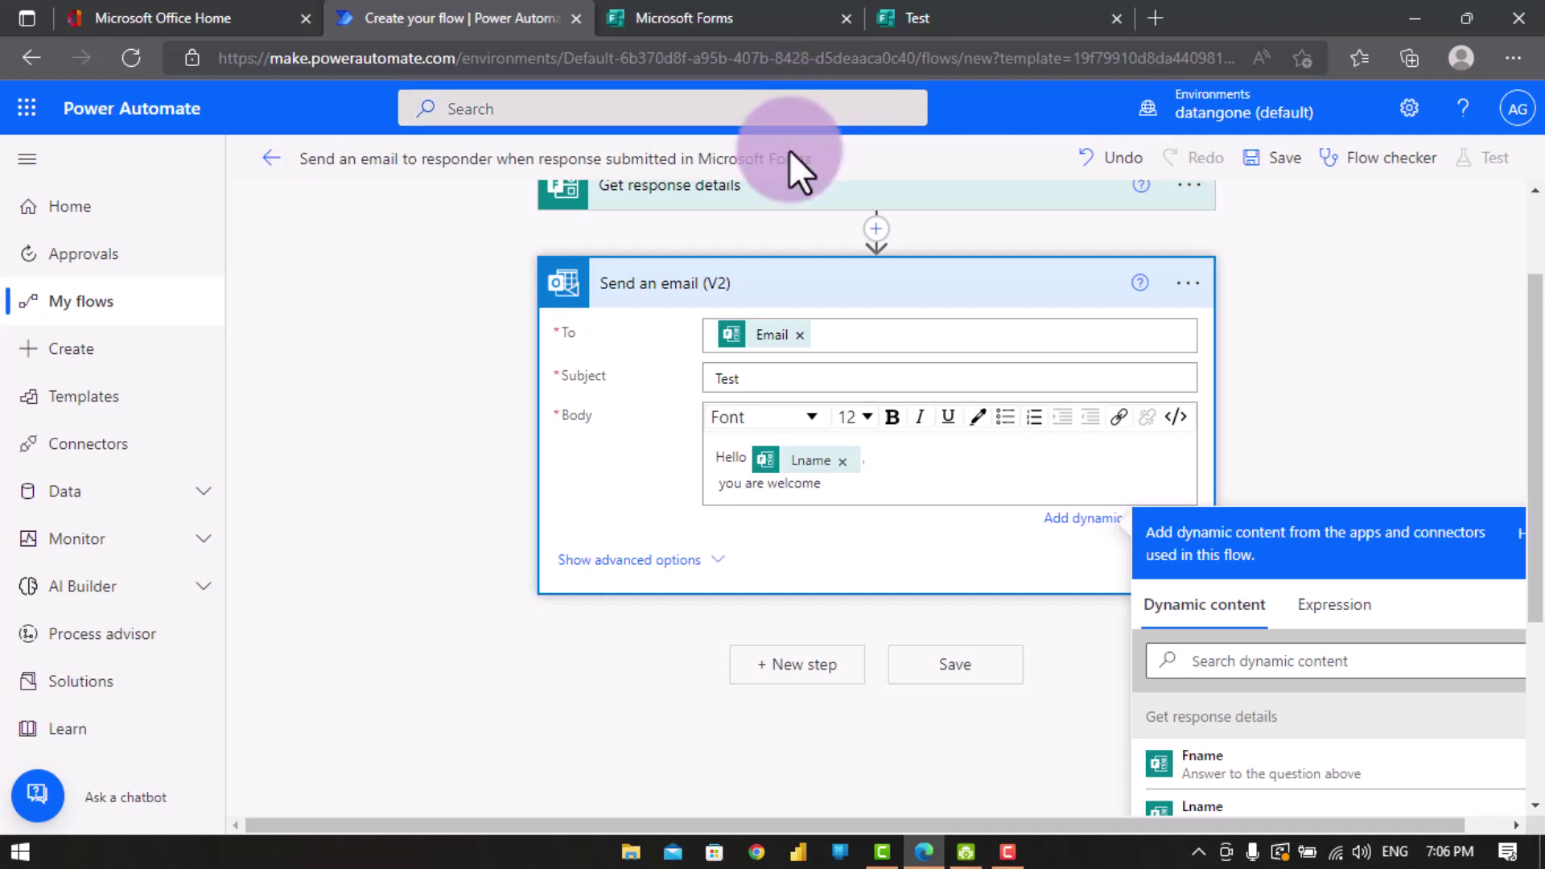
key("Return")
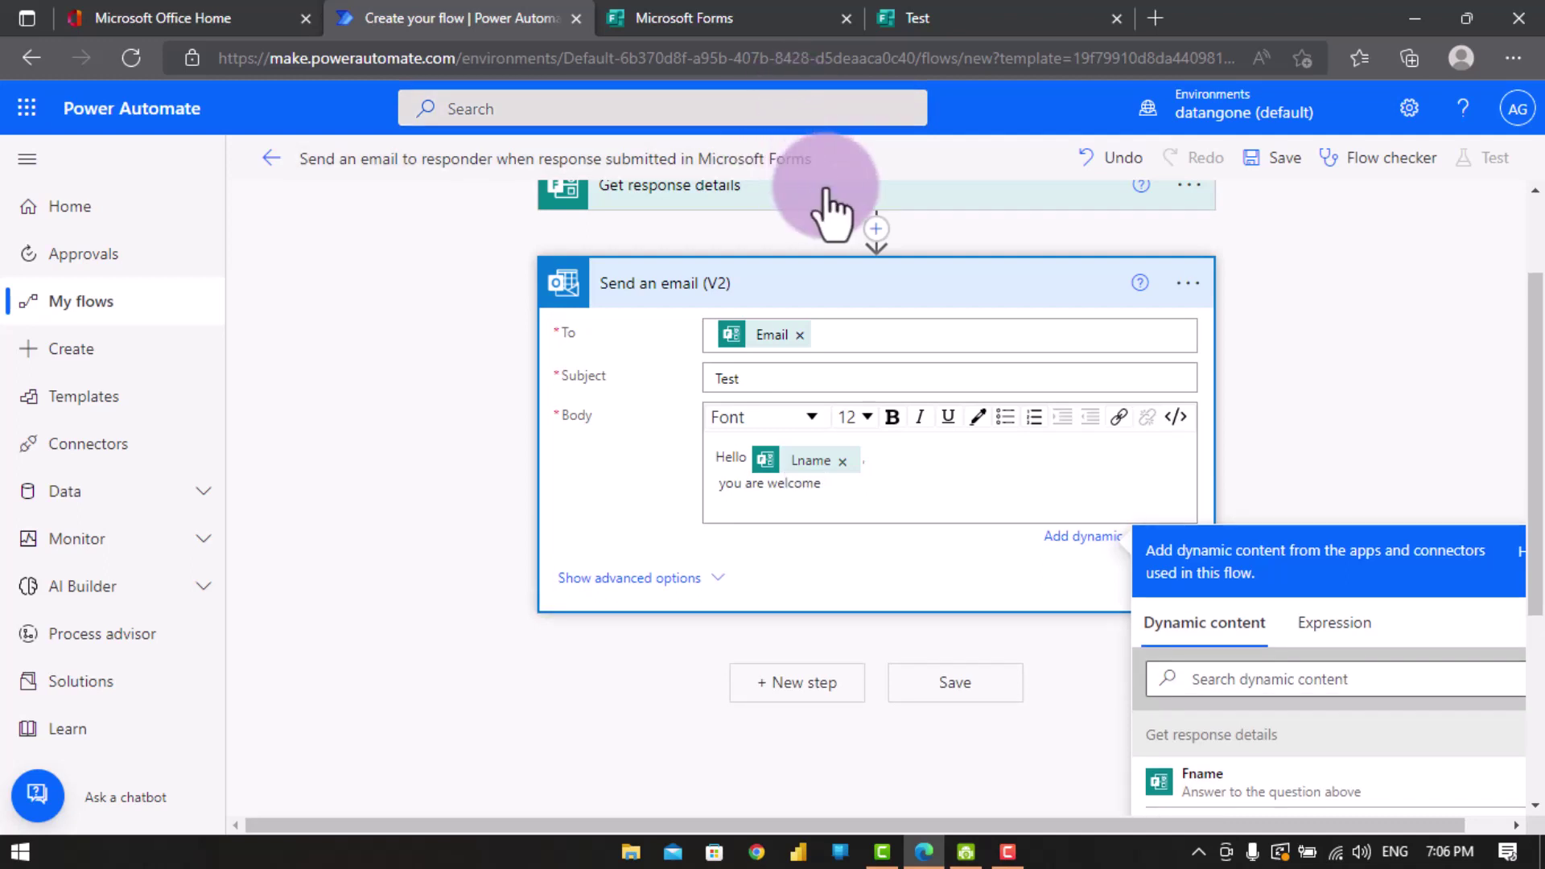
- Add a third body line 'Your name is' followed by the Fname and Lname answers
scroll(796, 515, "down", 2)
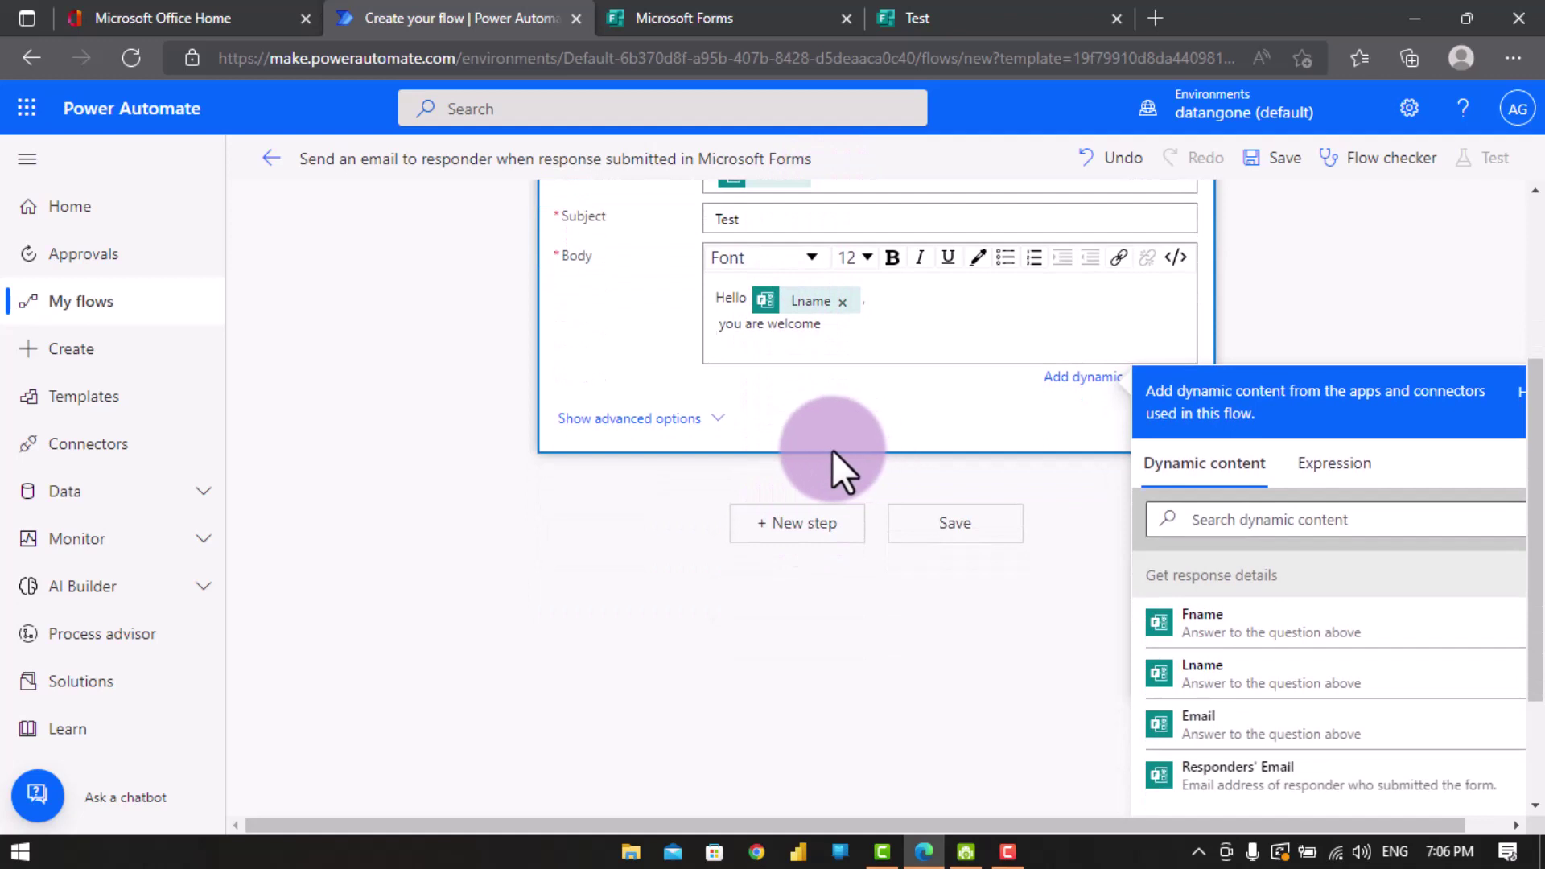
type("you")
key("BackSpace")
key("BackSpace")
key("BackSpace")
type("Your name is")
left_click(1308, 632)
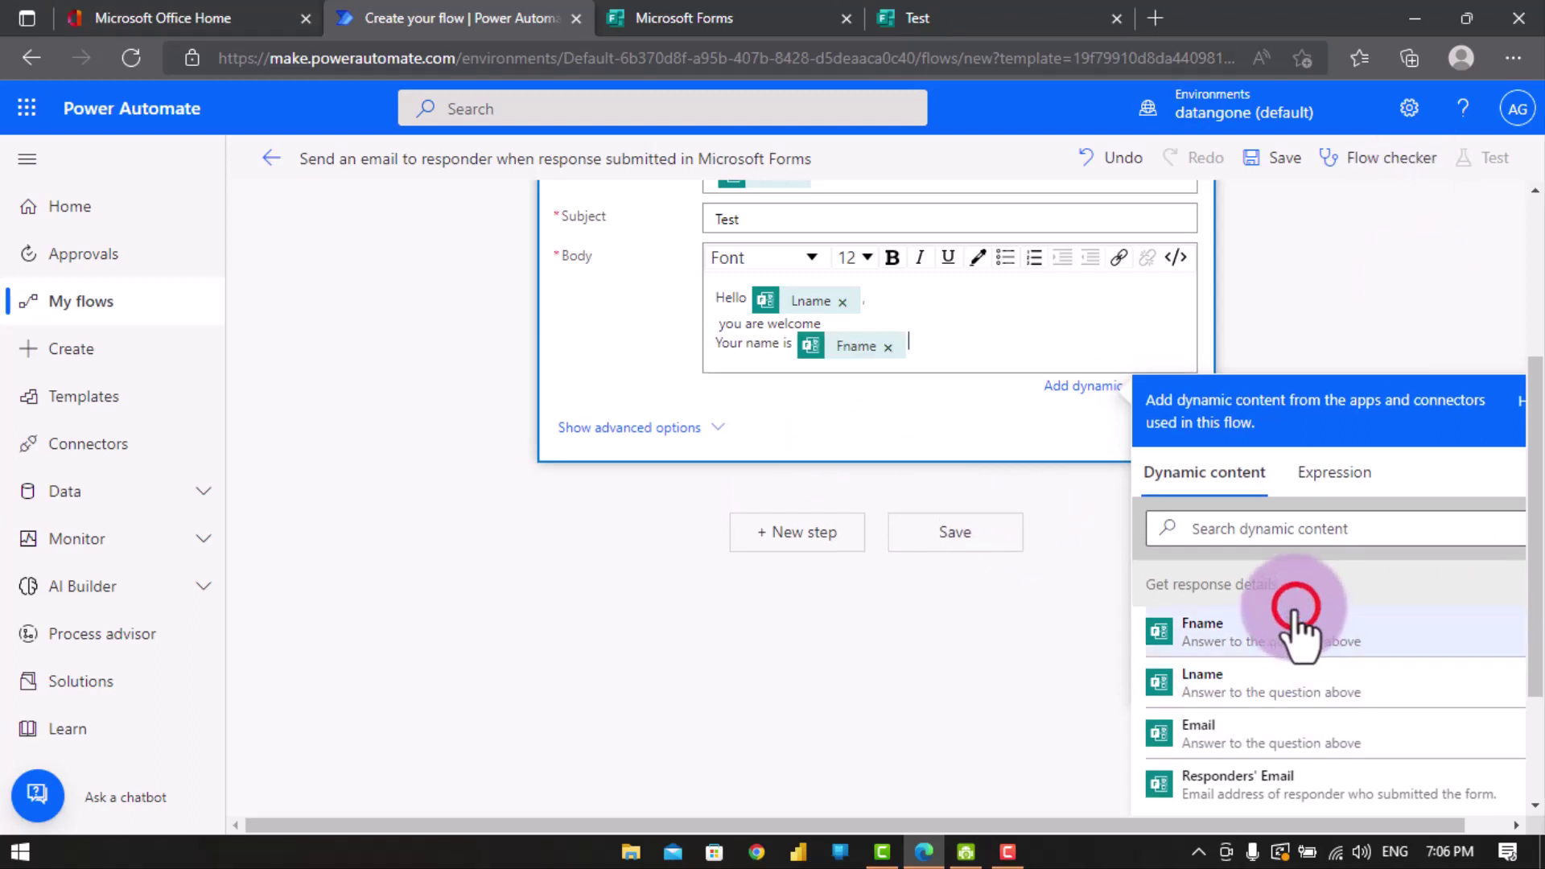
left_click(1290, 684)
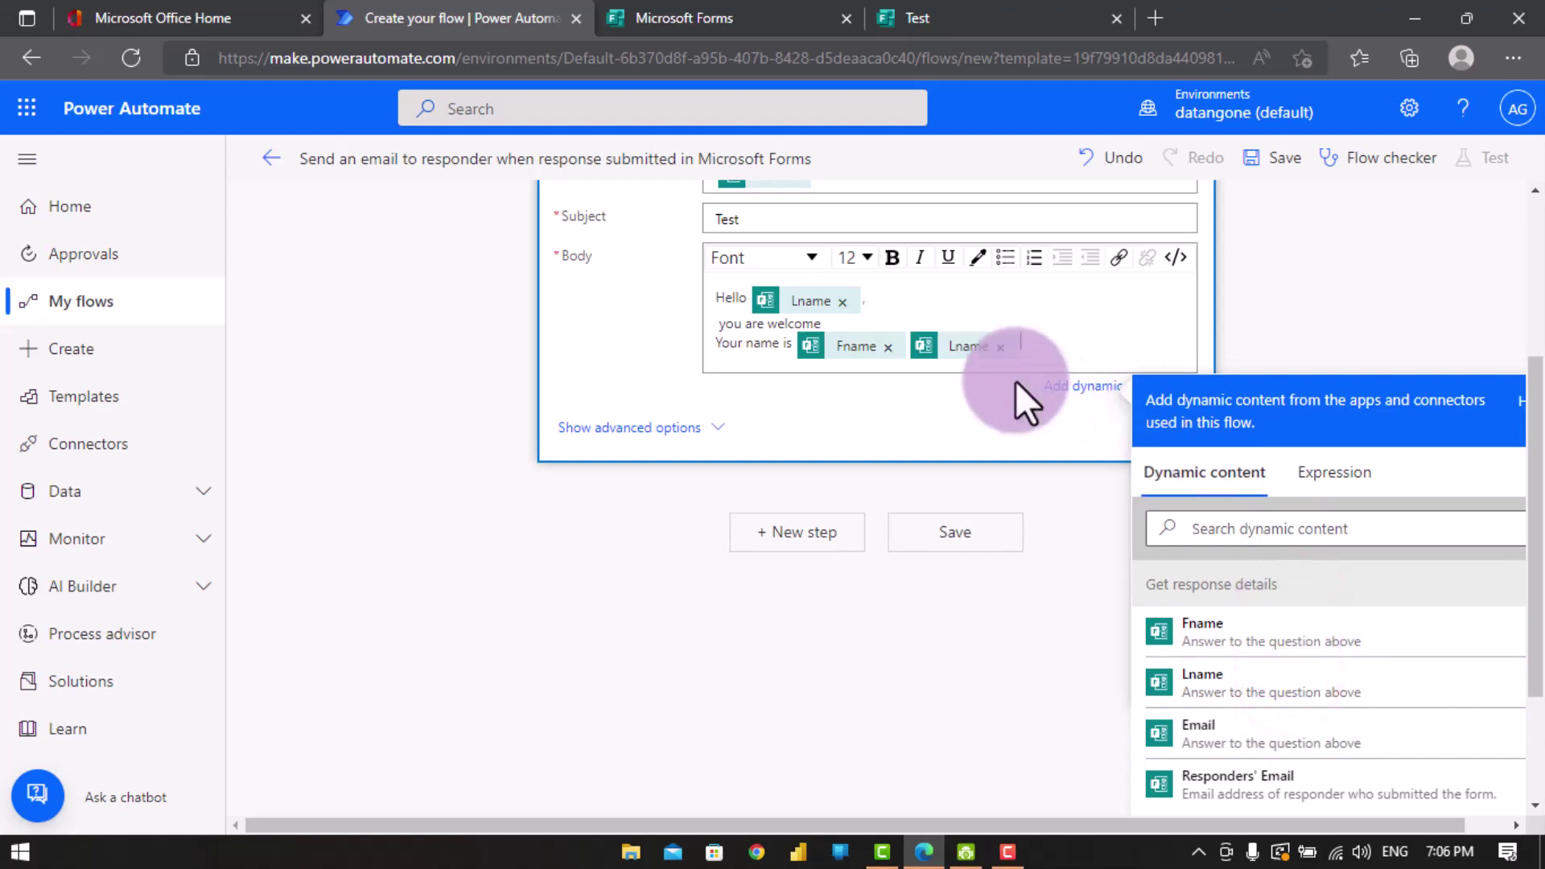
left_click(734, 325)
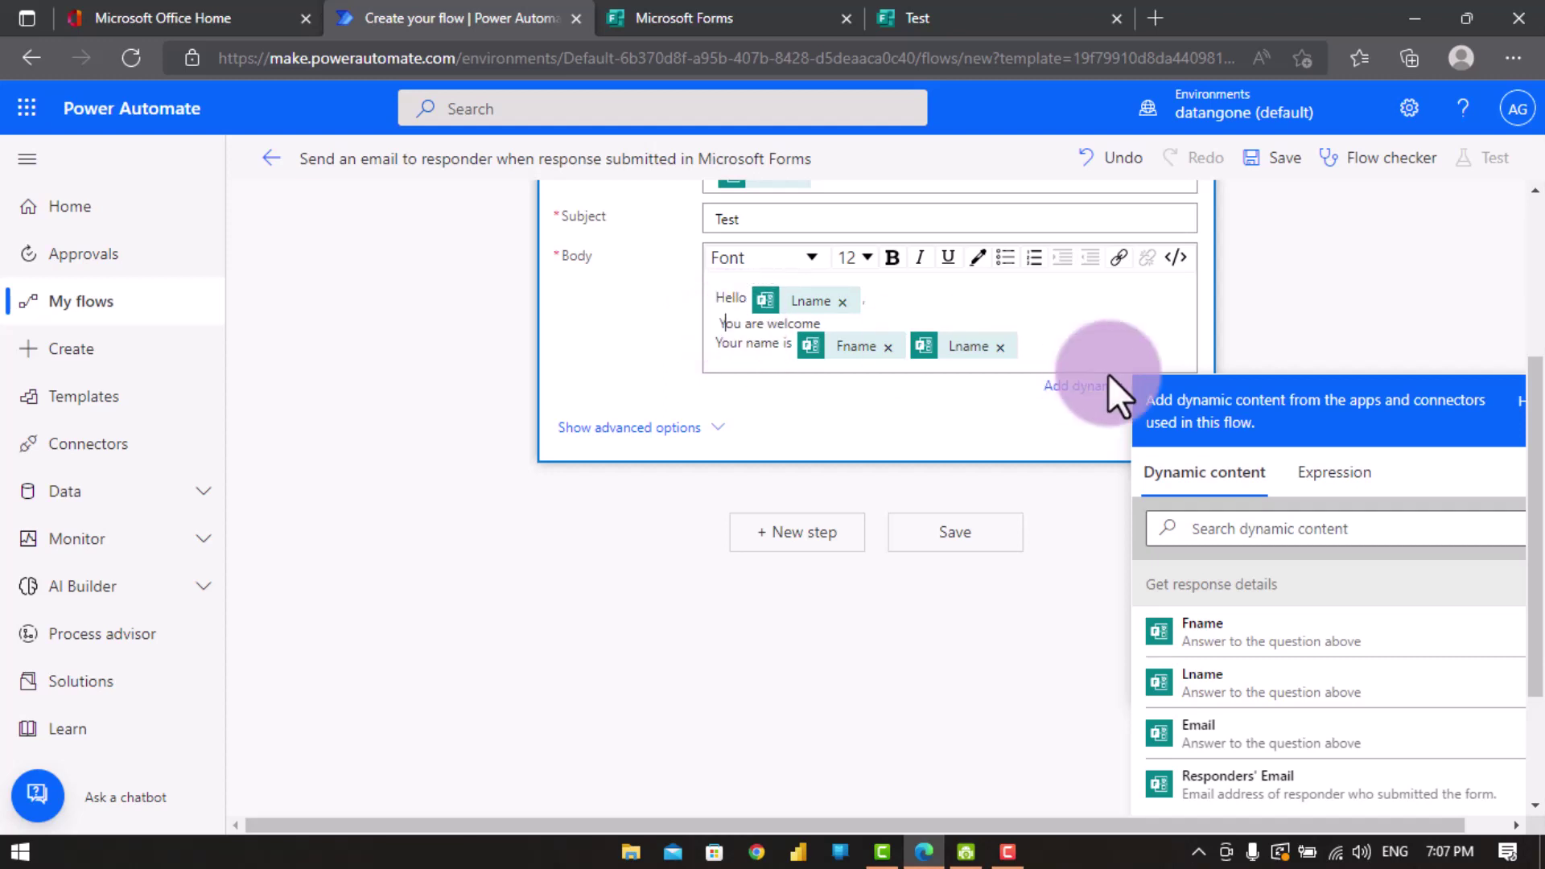
left_click(910, 402)
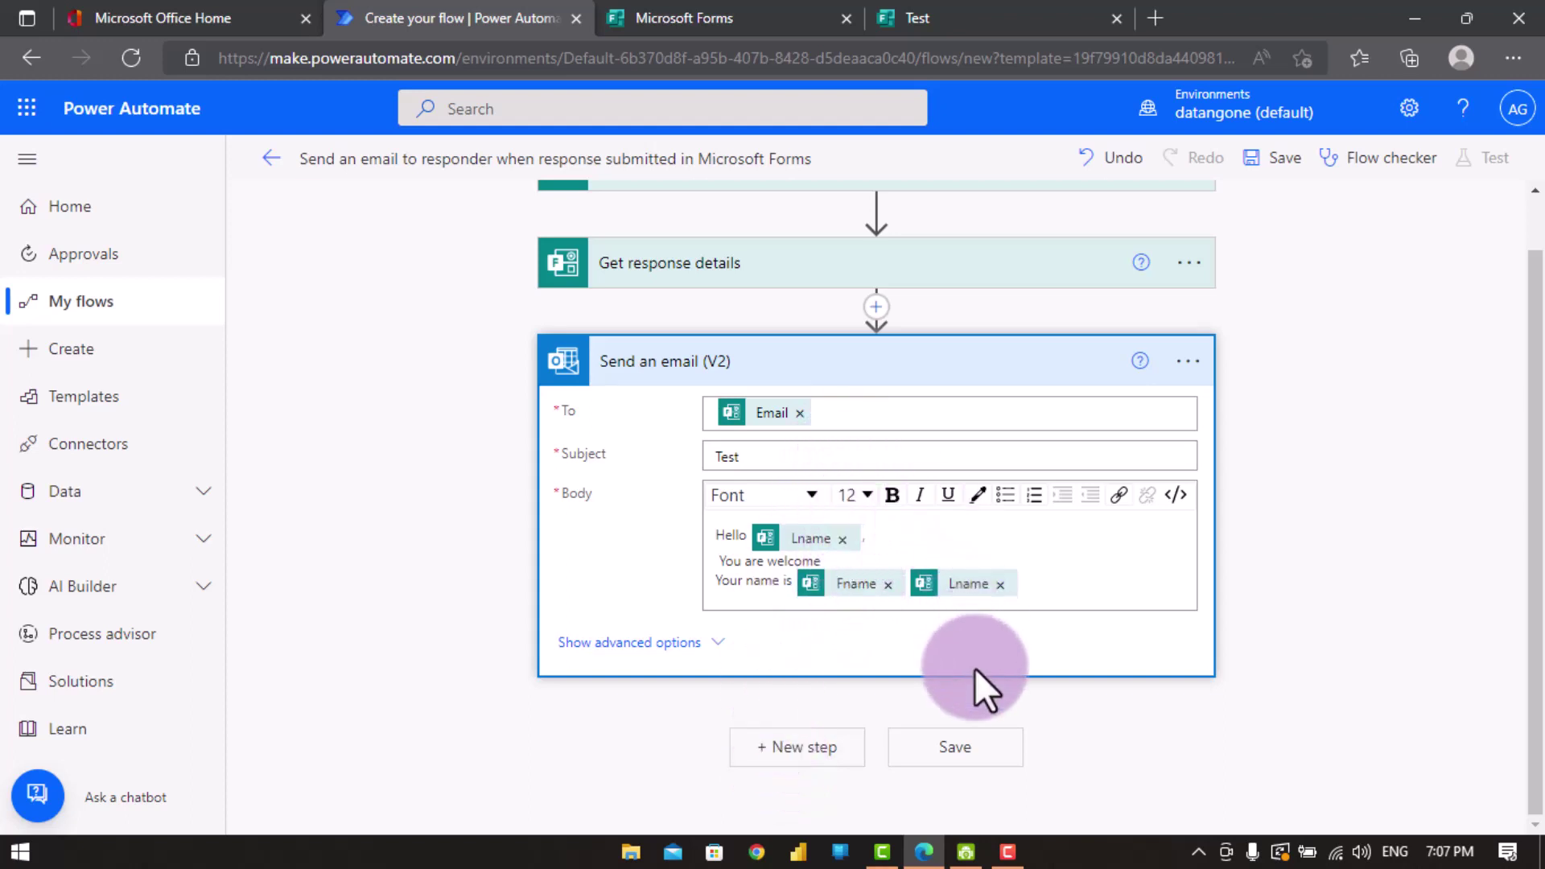
- Save the flow and return to the Test form's editor
left_click(929, 753)
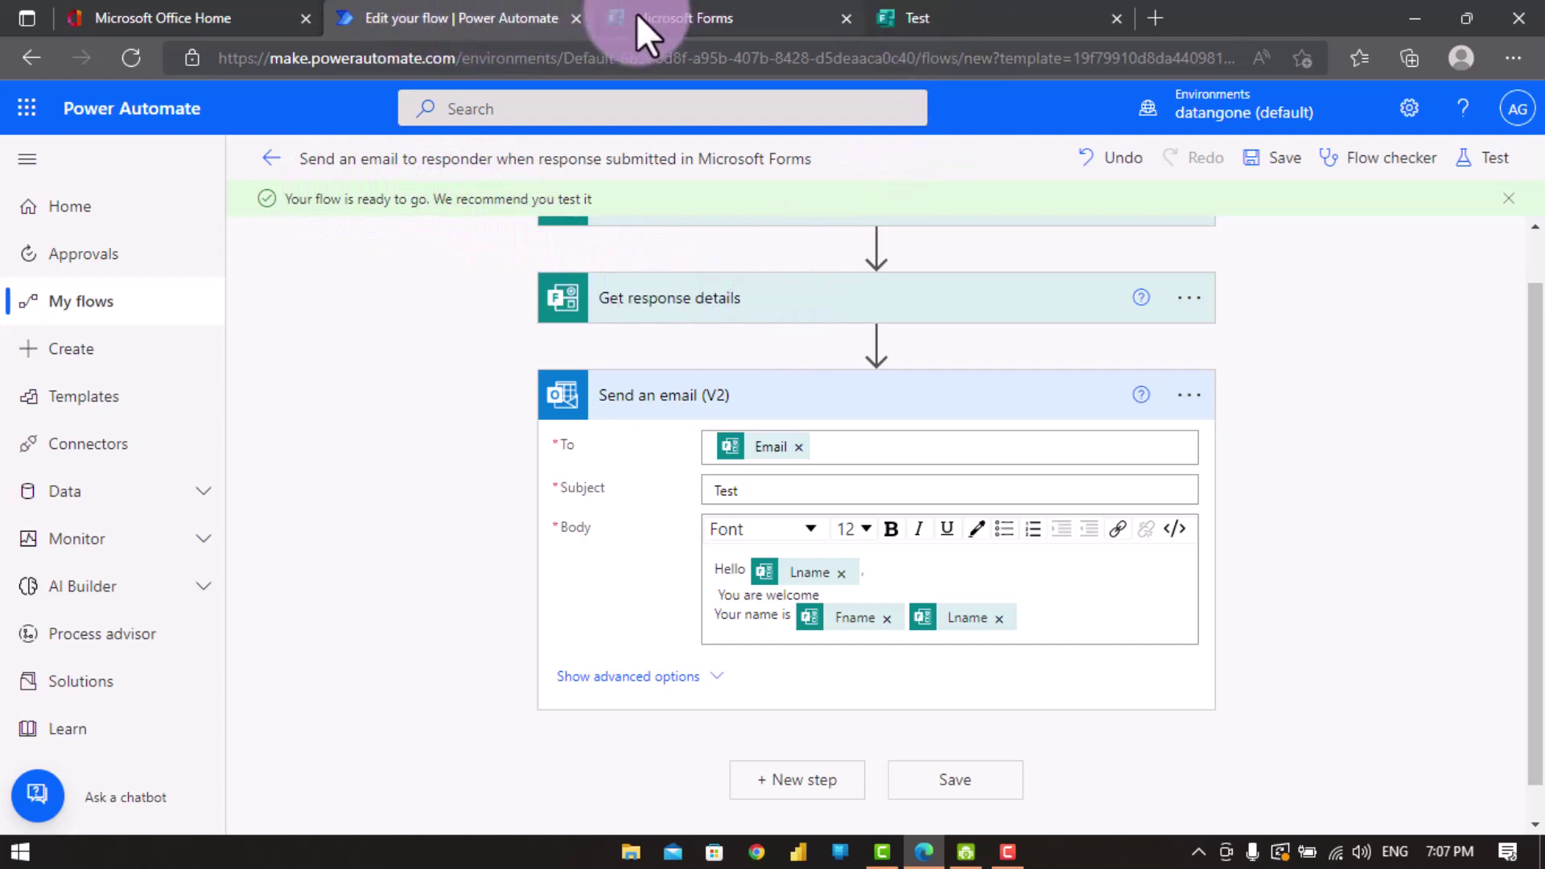
left_click(937, 16)
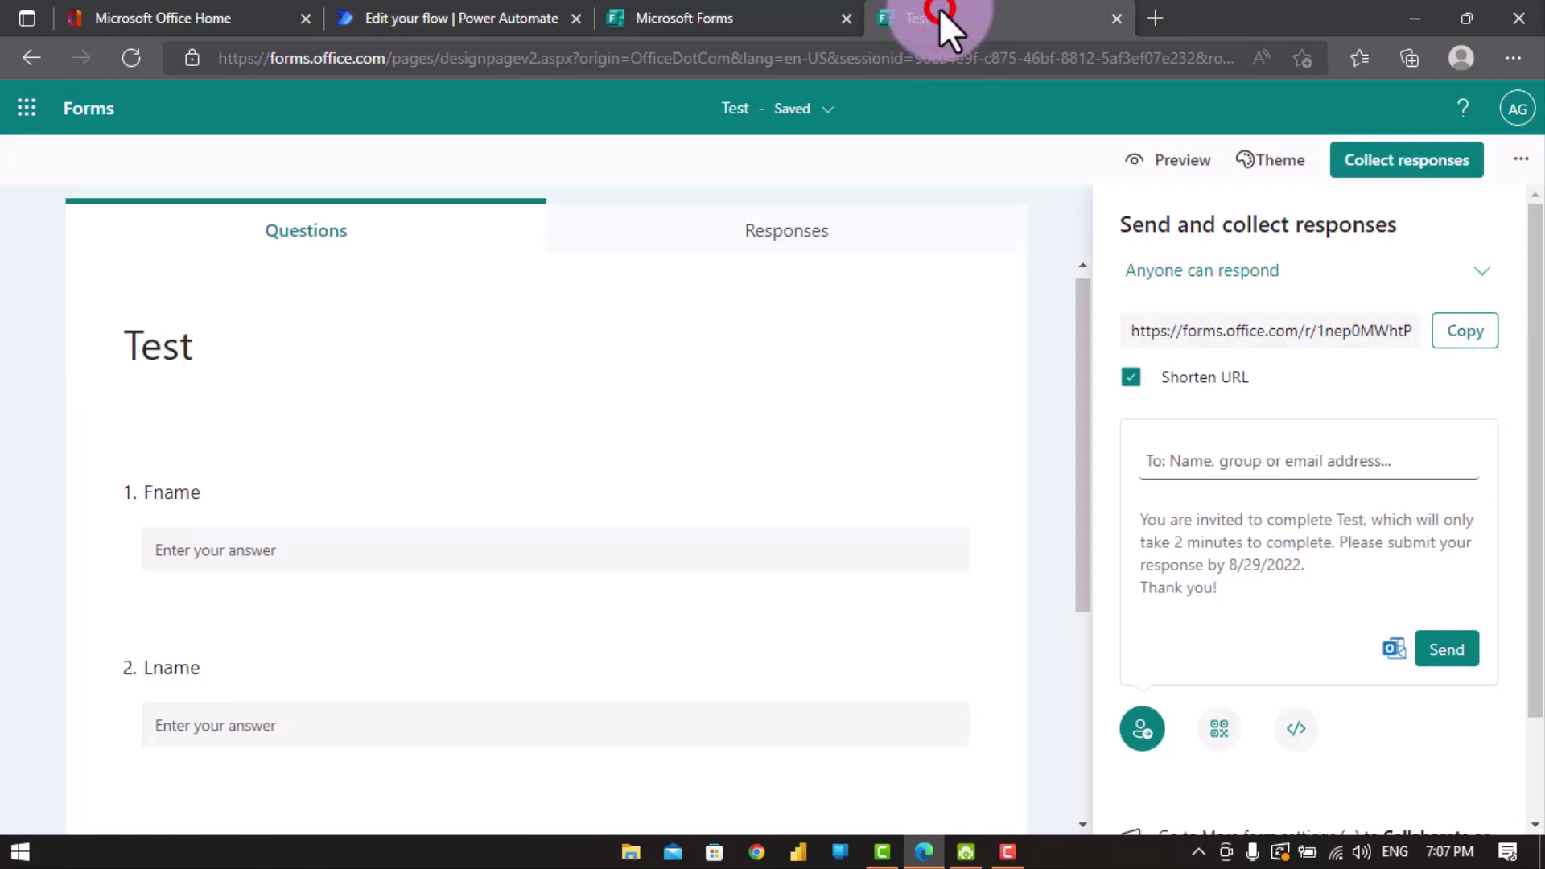
- Copy the Test form's public response link and open a new InPrivate window
left_click(1453, 332)
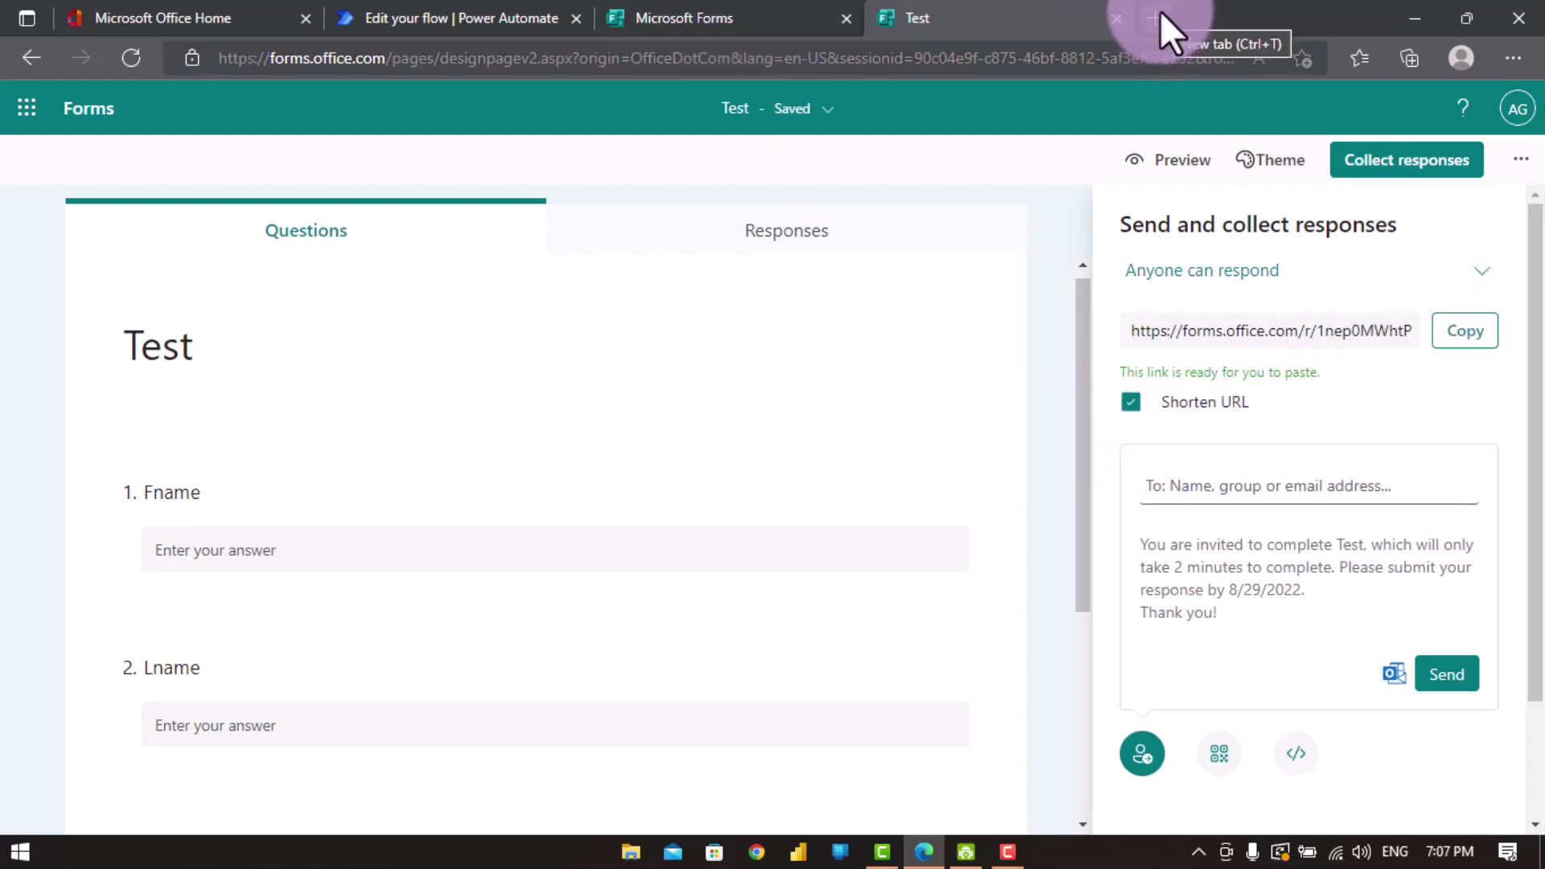
left_click(1507, 63)
left_click(1069, 99)
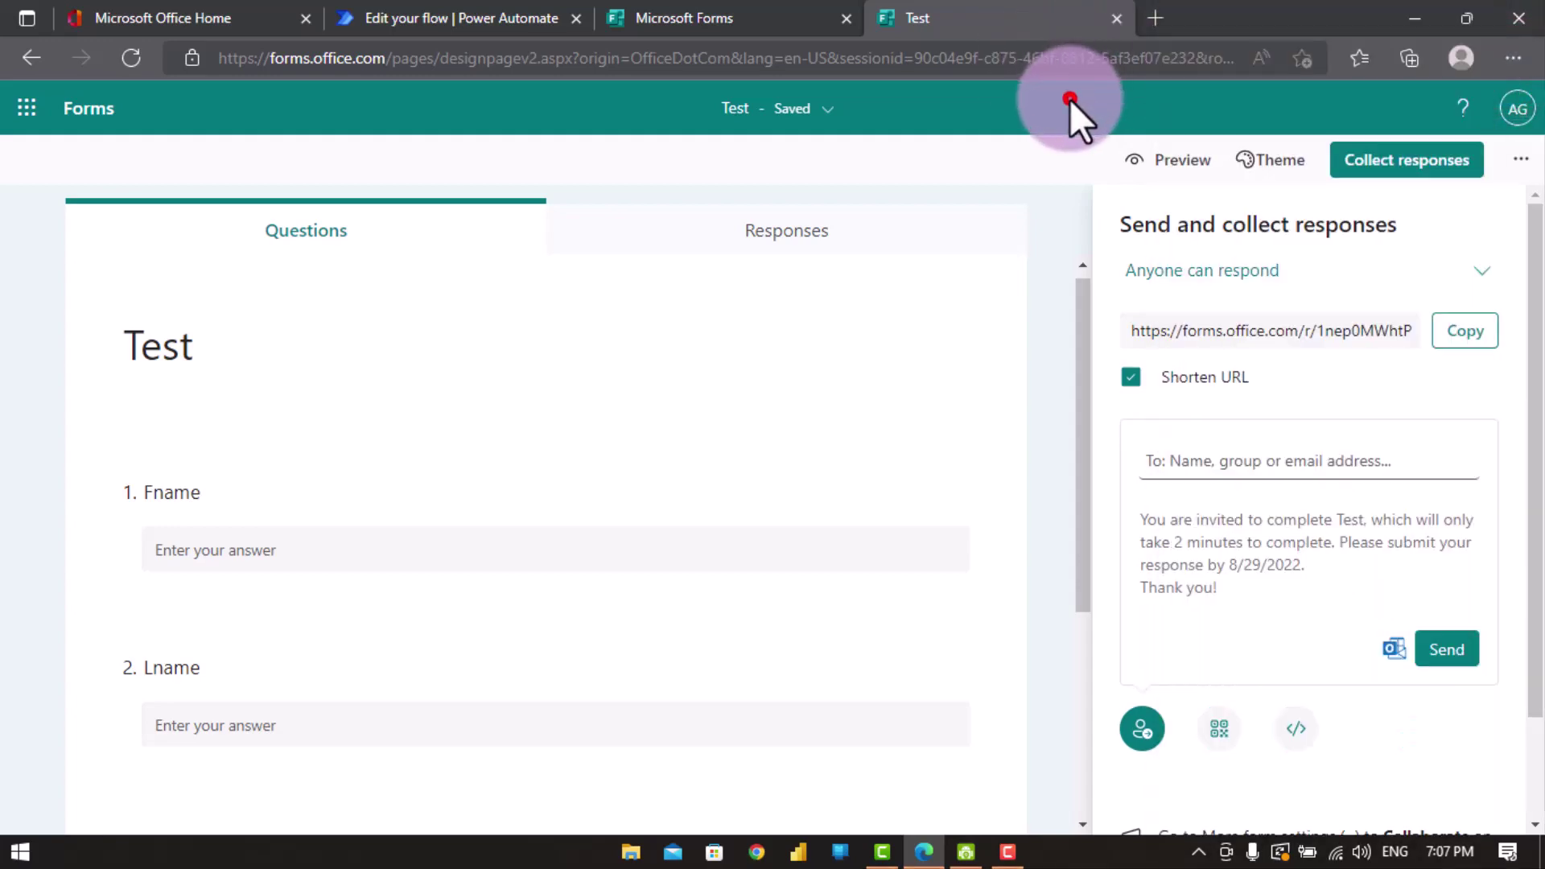
left_click(1508, 62)
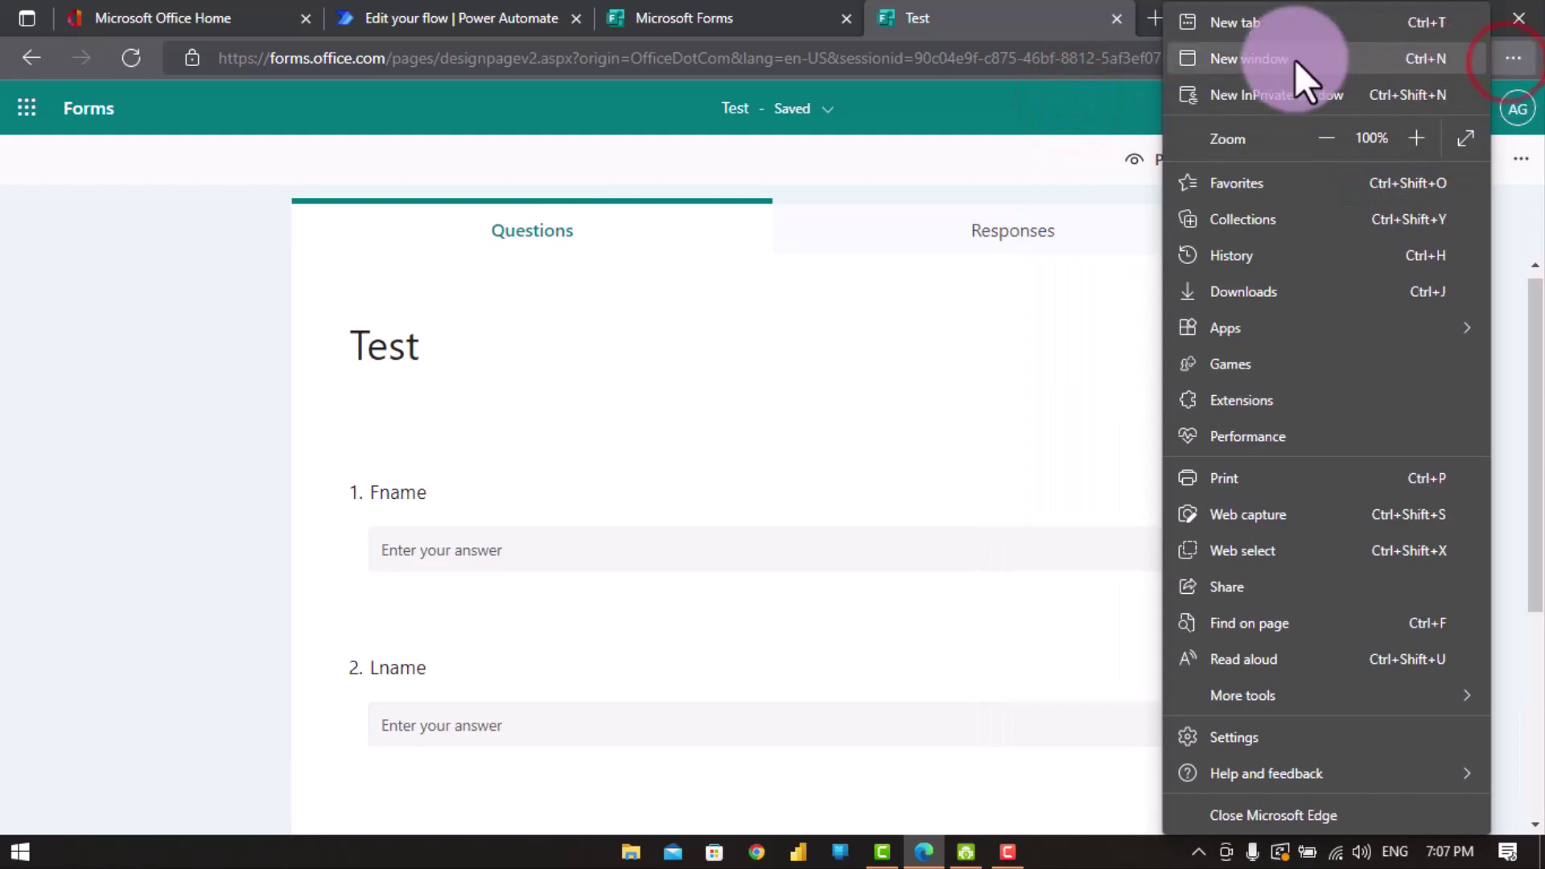
left_click(1291, 81)
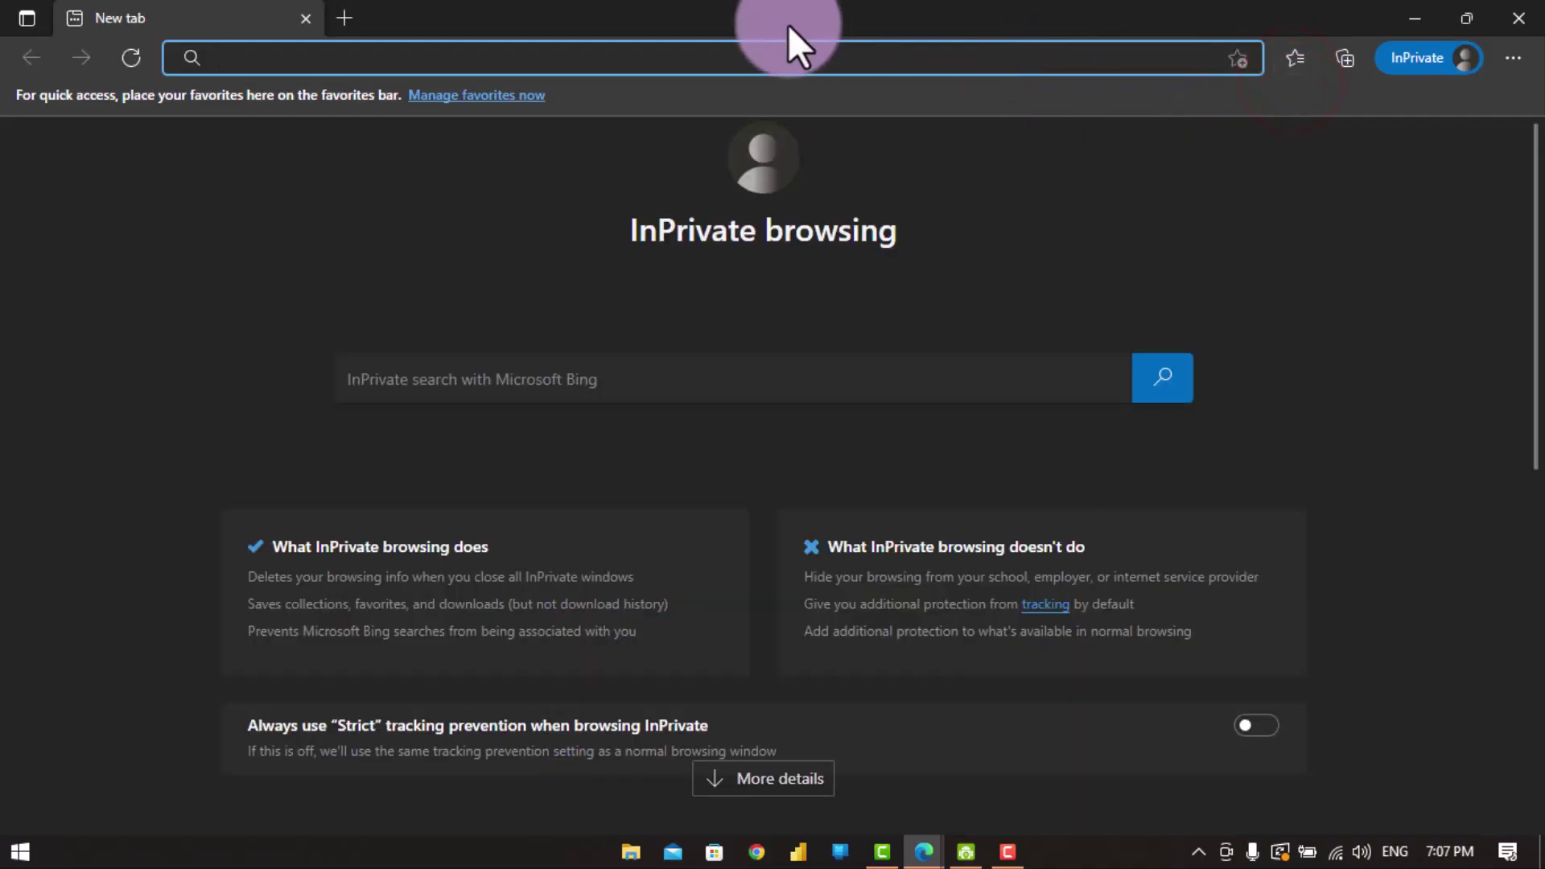
- Load the copied form link privately and fill in first name, last name and email answers
key("ctrl+v")
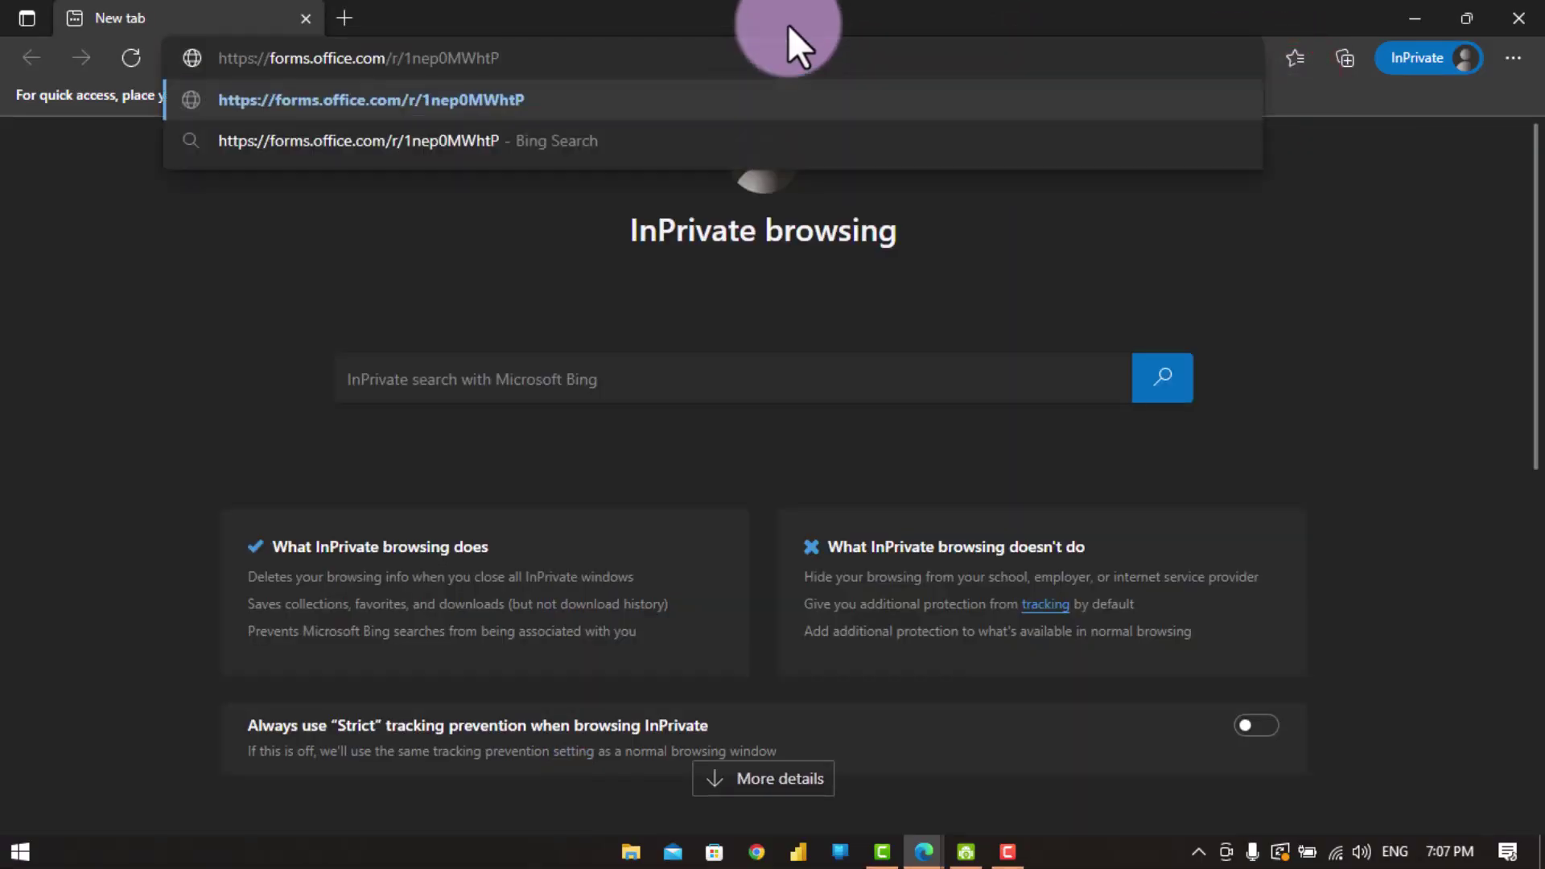
key("Return")
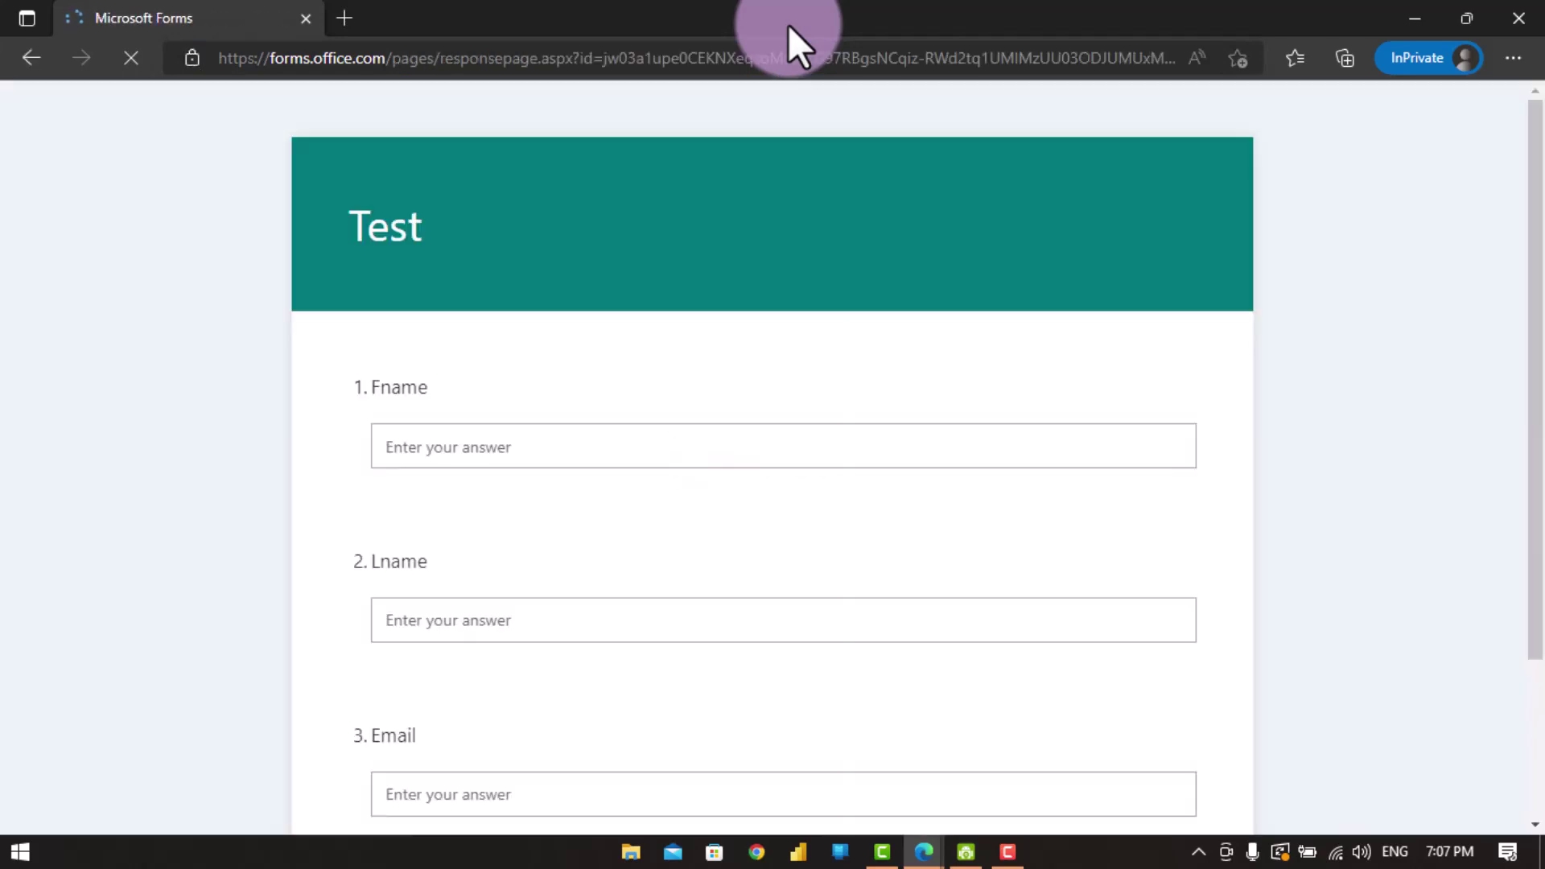
left_click(700, 439)
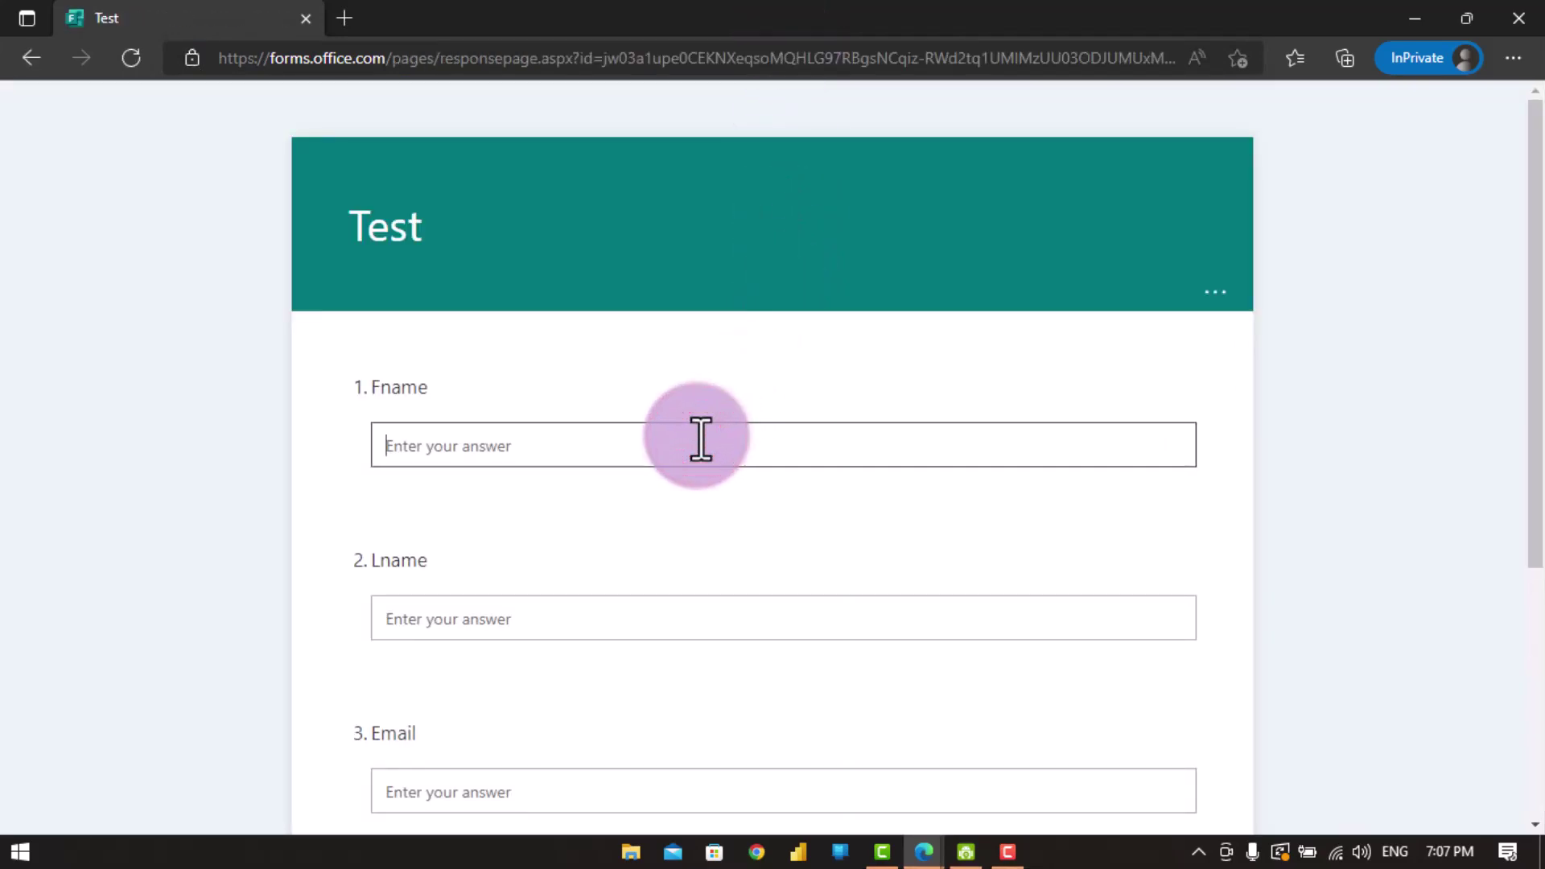
scroll(692, 451, "down", 5)
scroll(674, 207, "up", 5)
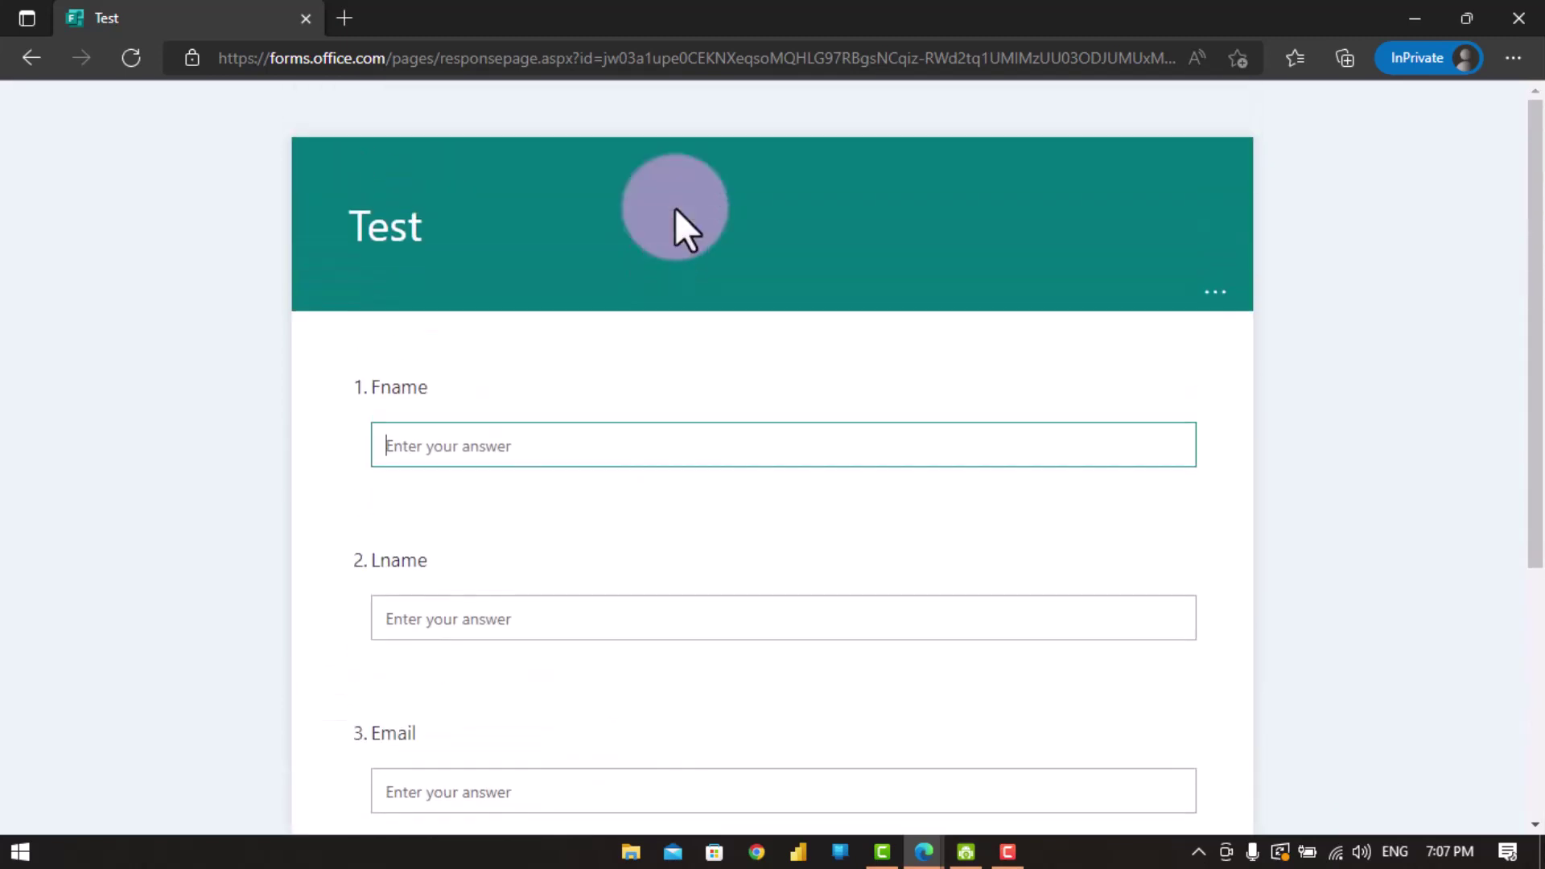
left_click(710, 628)
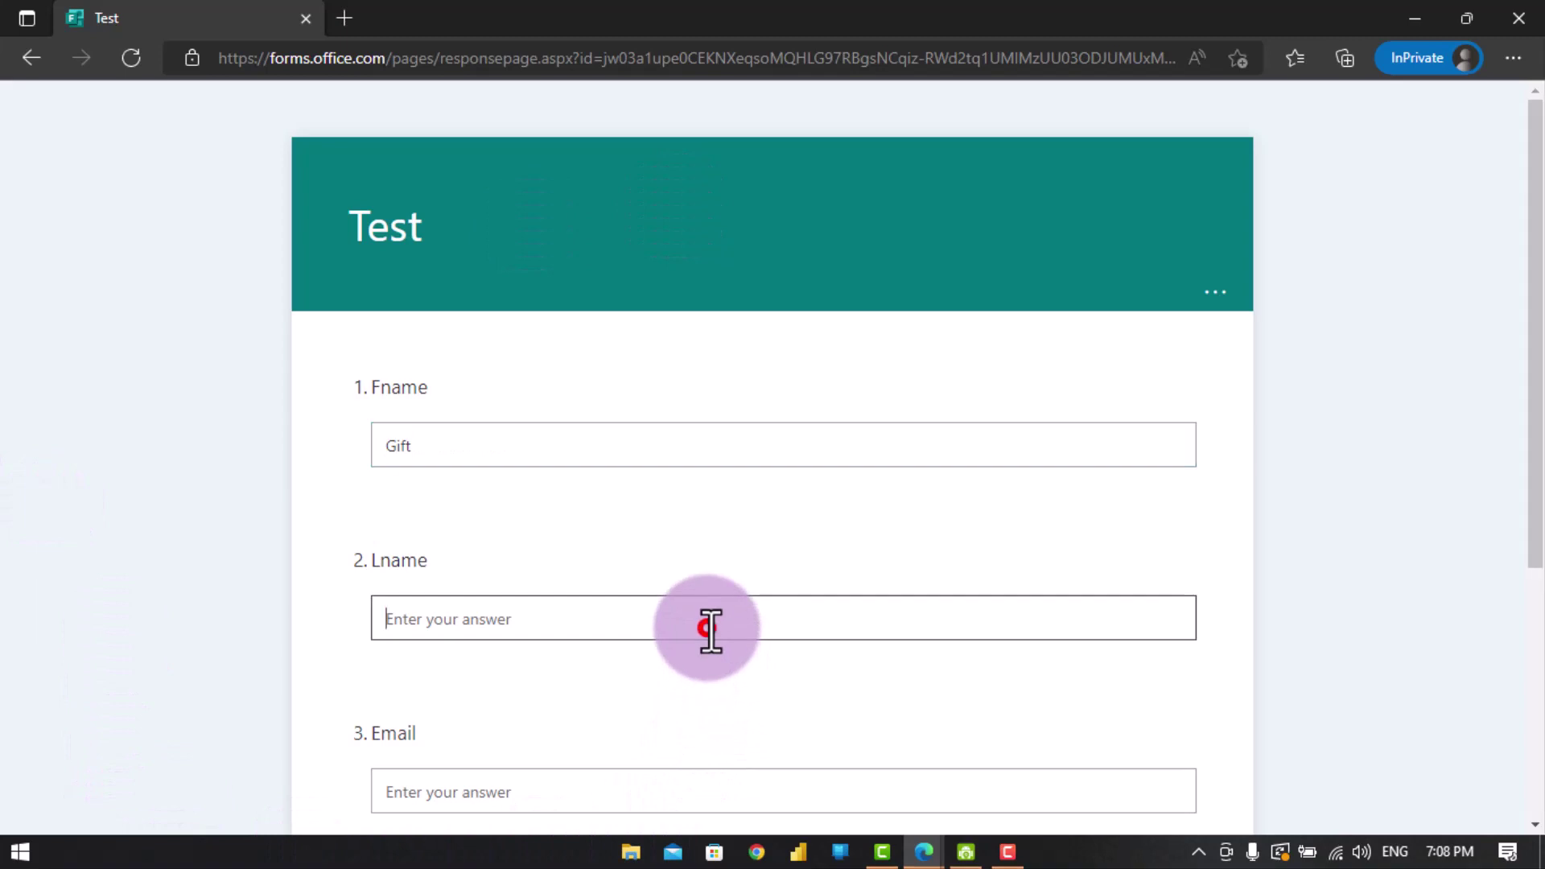
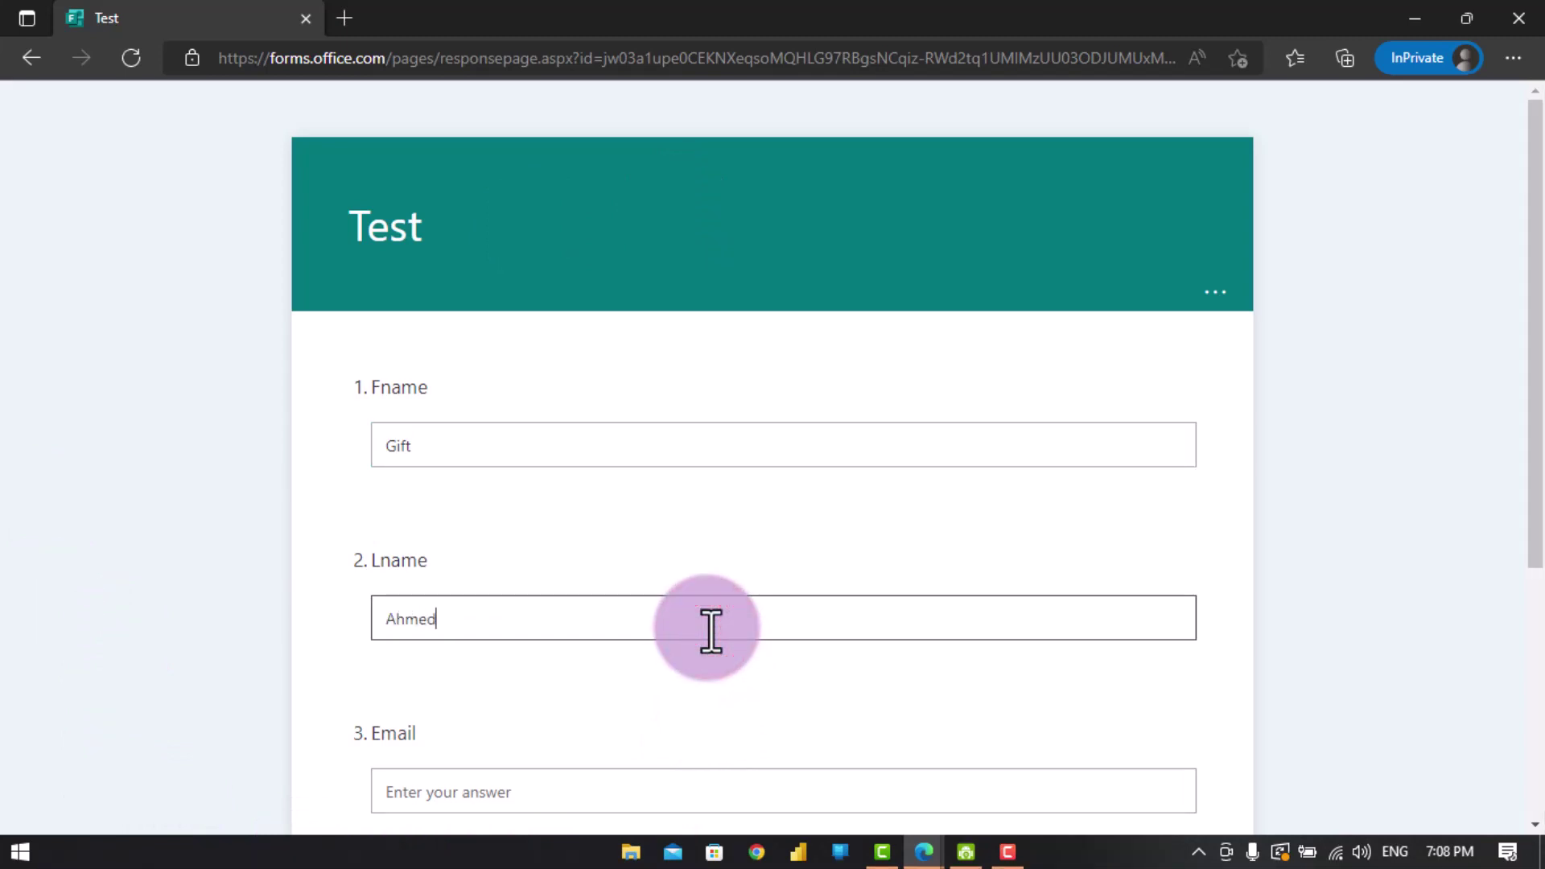
left_click(689, 787)
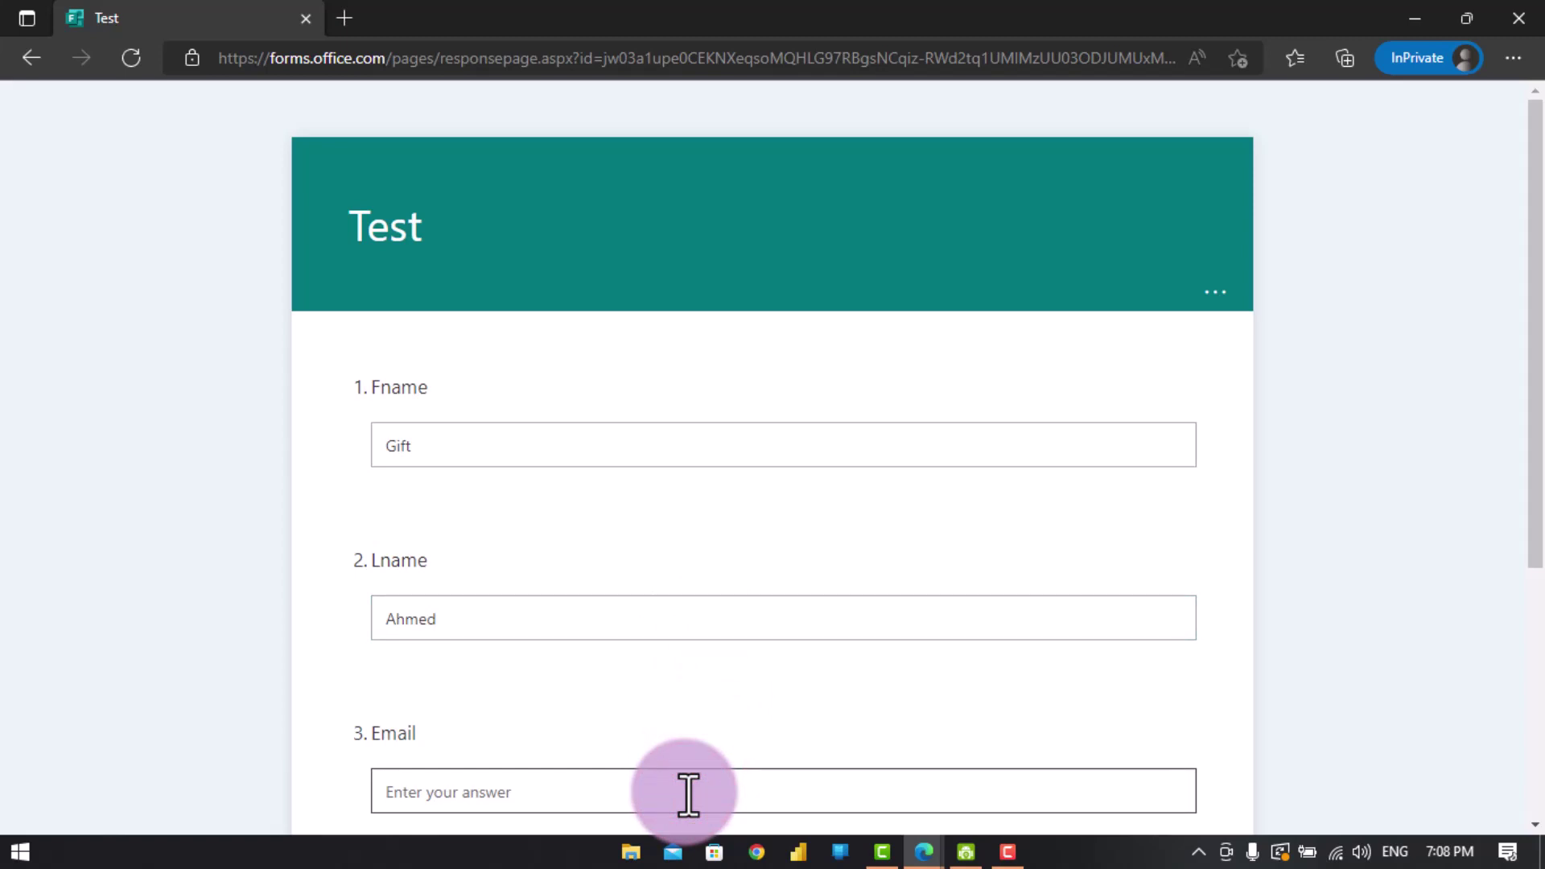
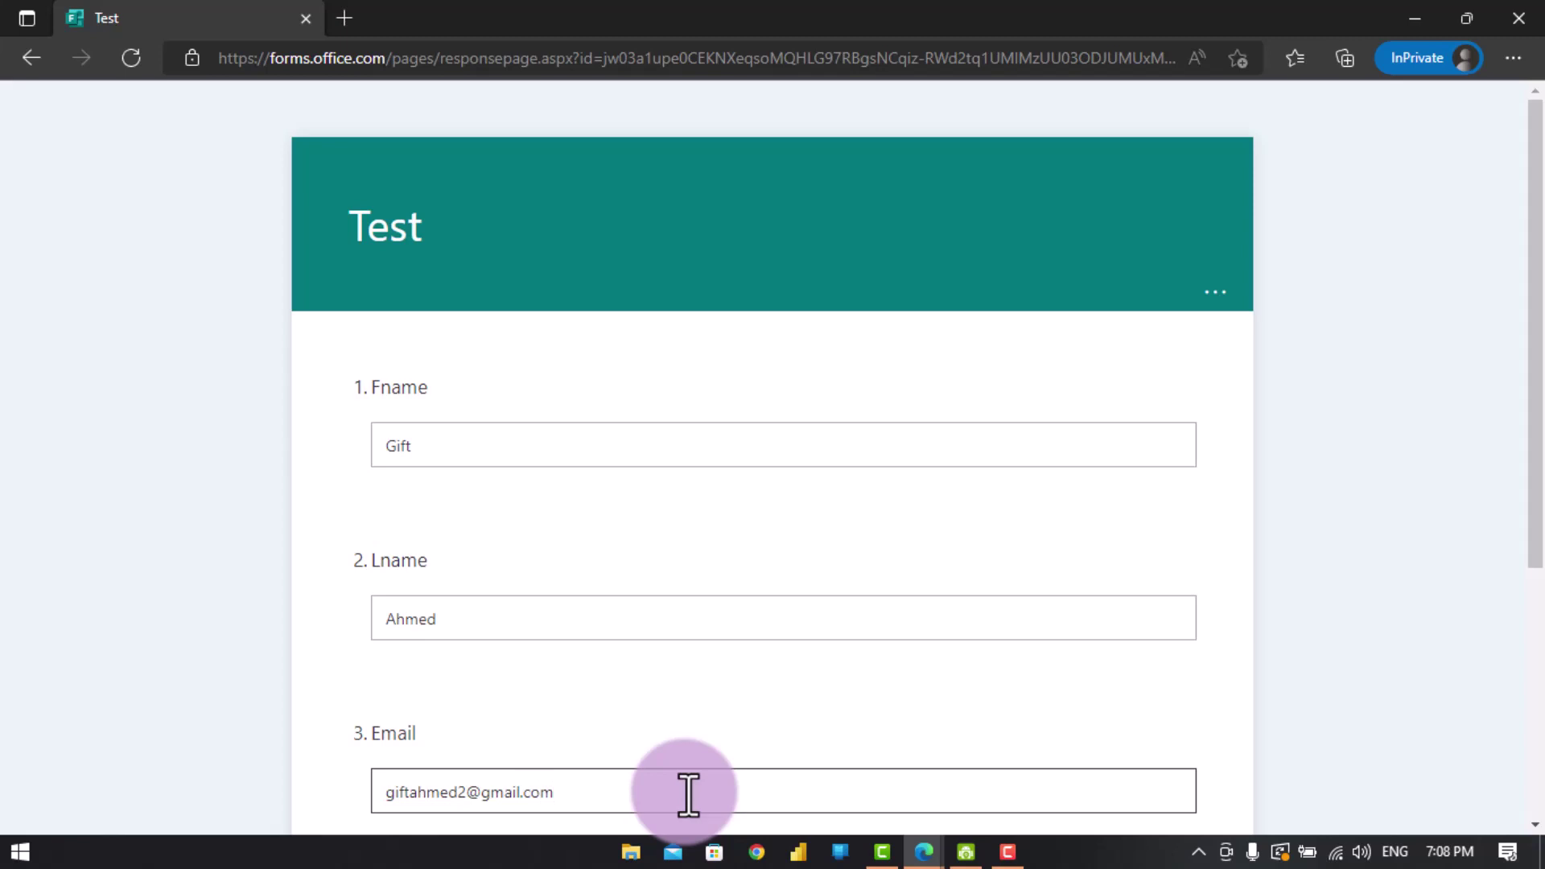
scroll(1018, 666, "down", 5)
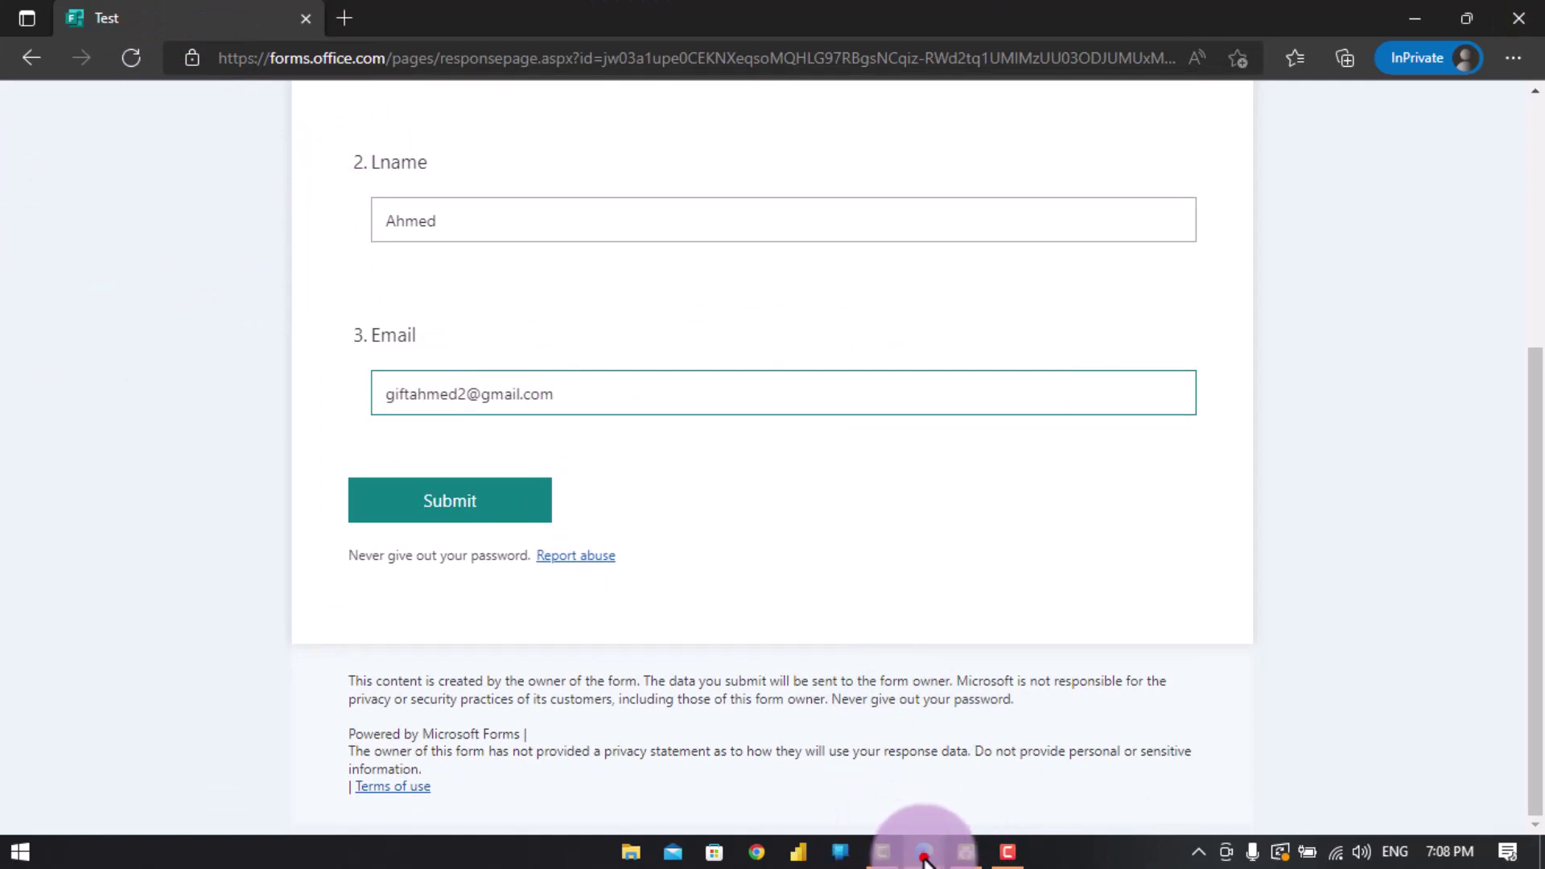
- Start a manual test run of the flow in Power Automate
left_click(866, 808)
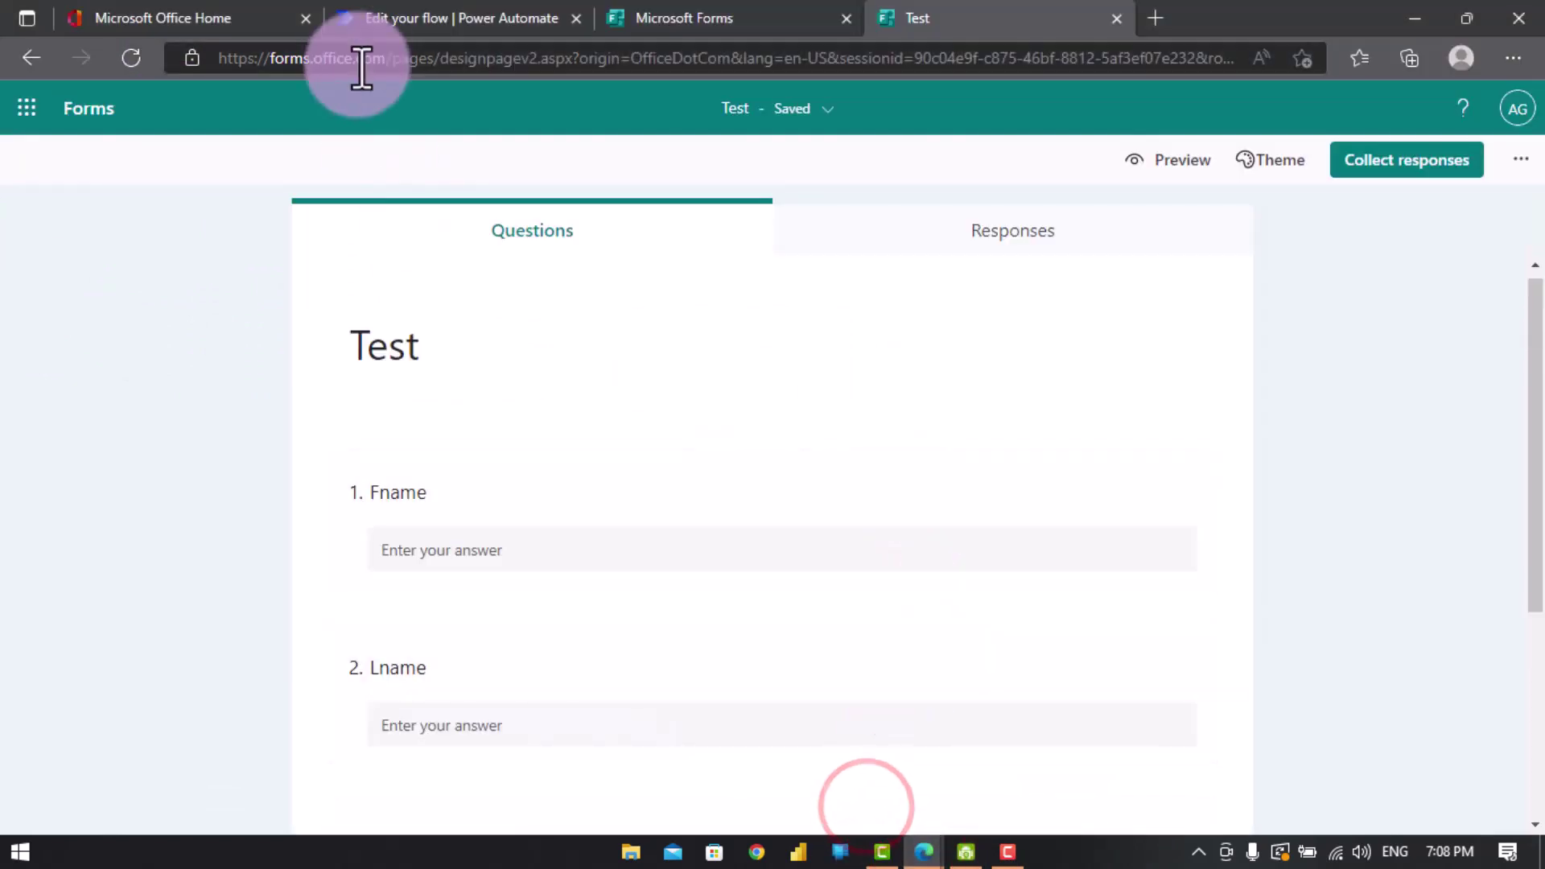
left_click(380, 18)
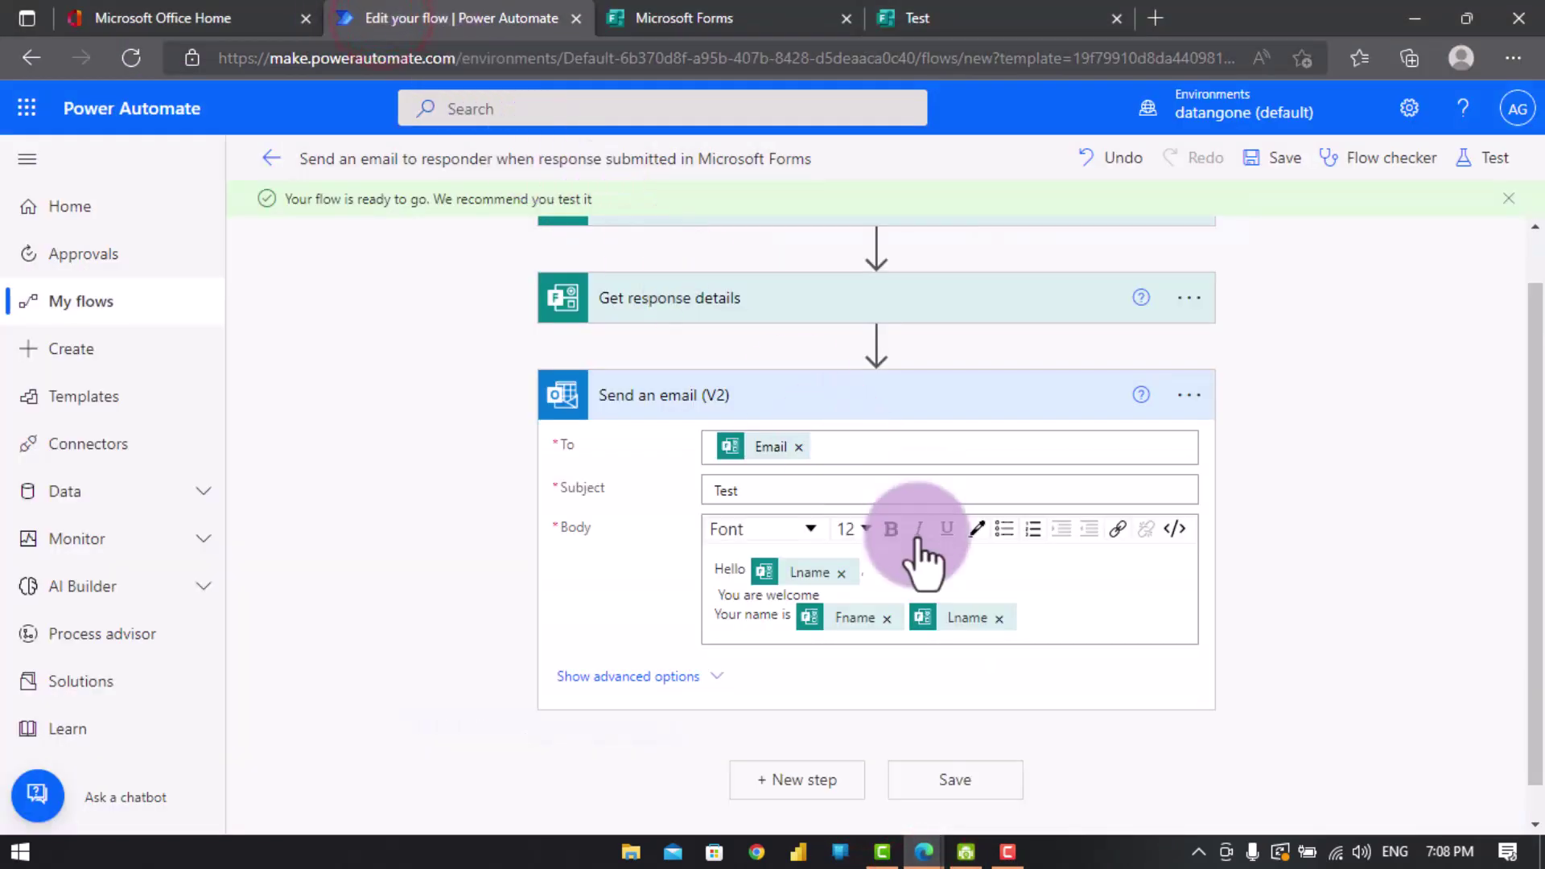
left_click(1495, 167)
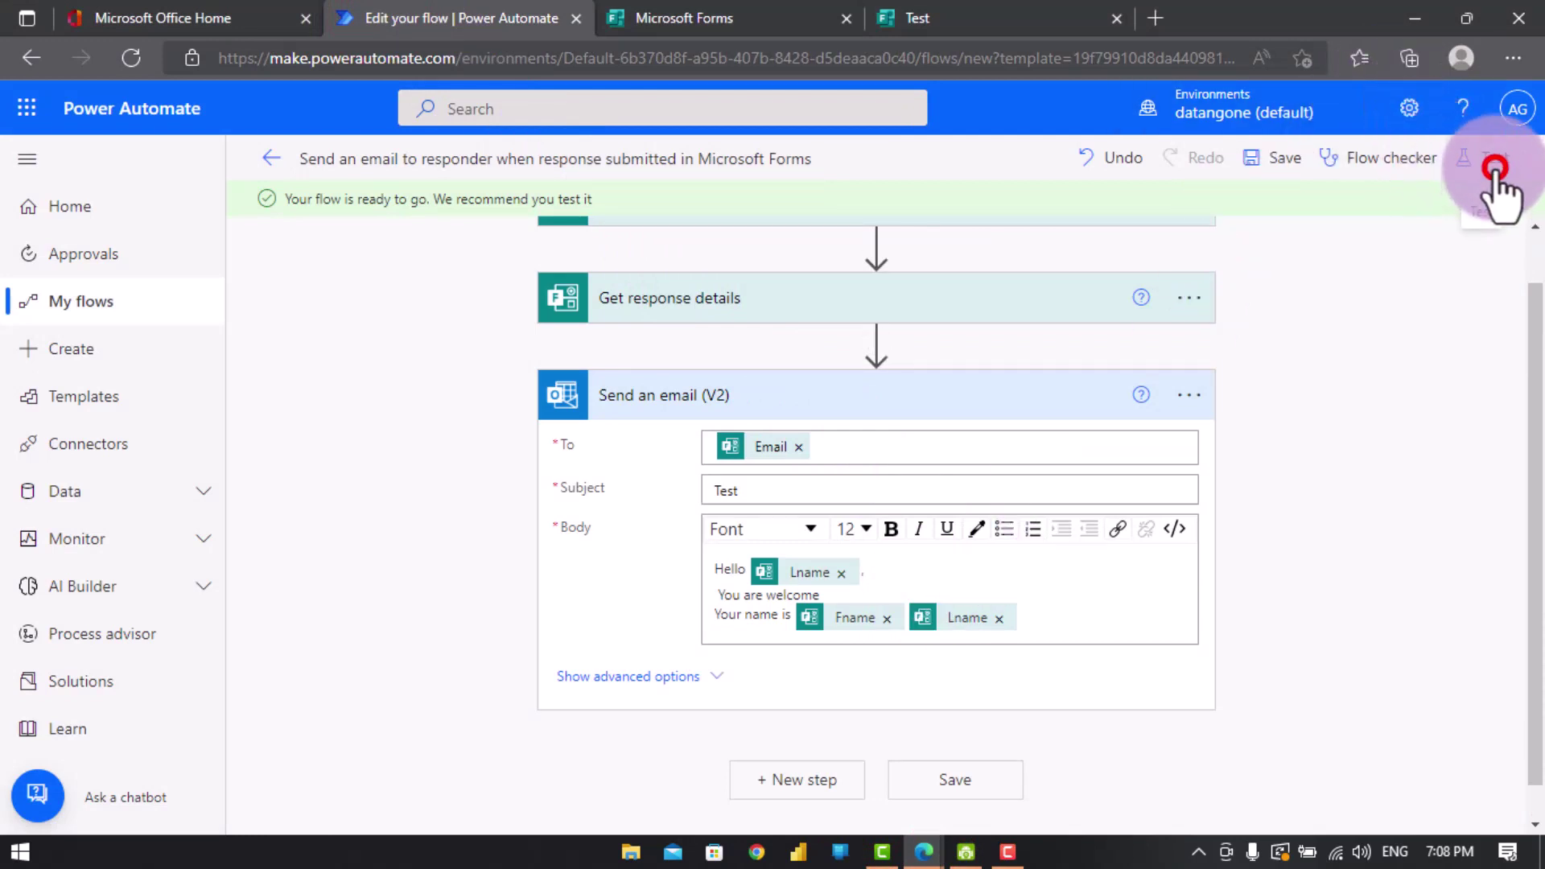
left_click(1207, 215)
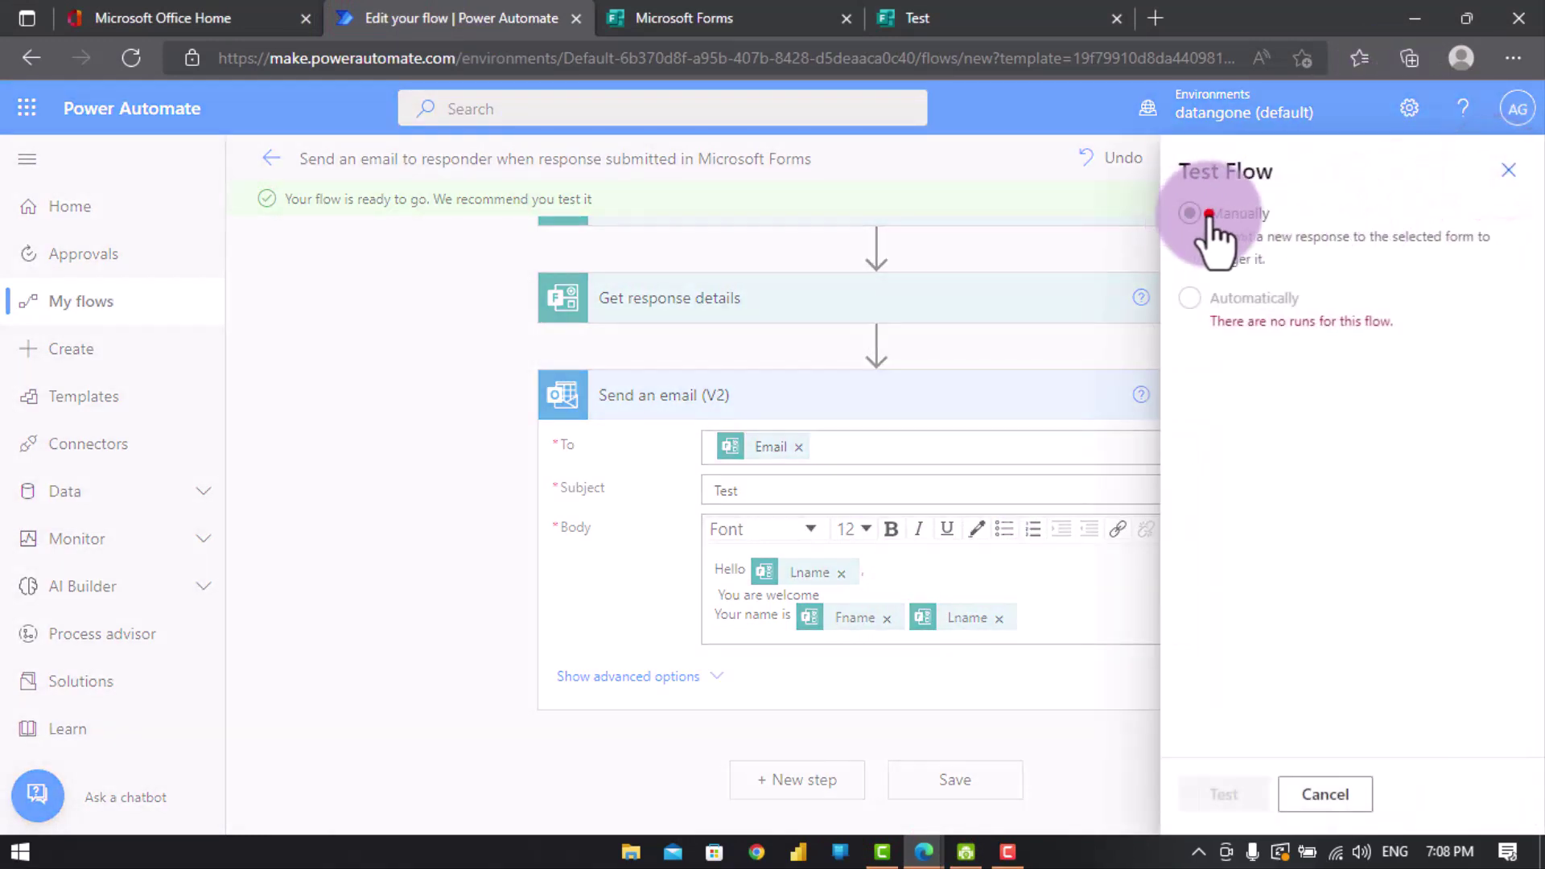
left_click(1221, 794)
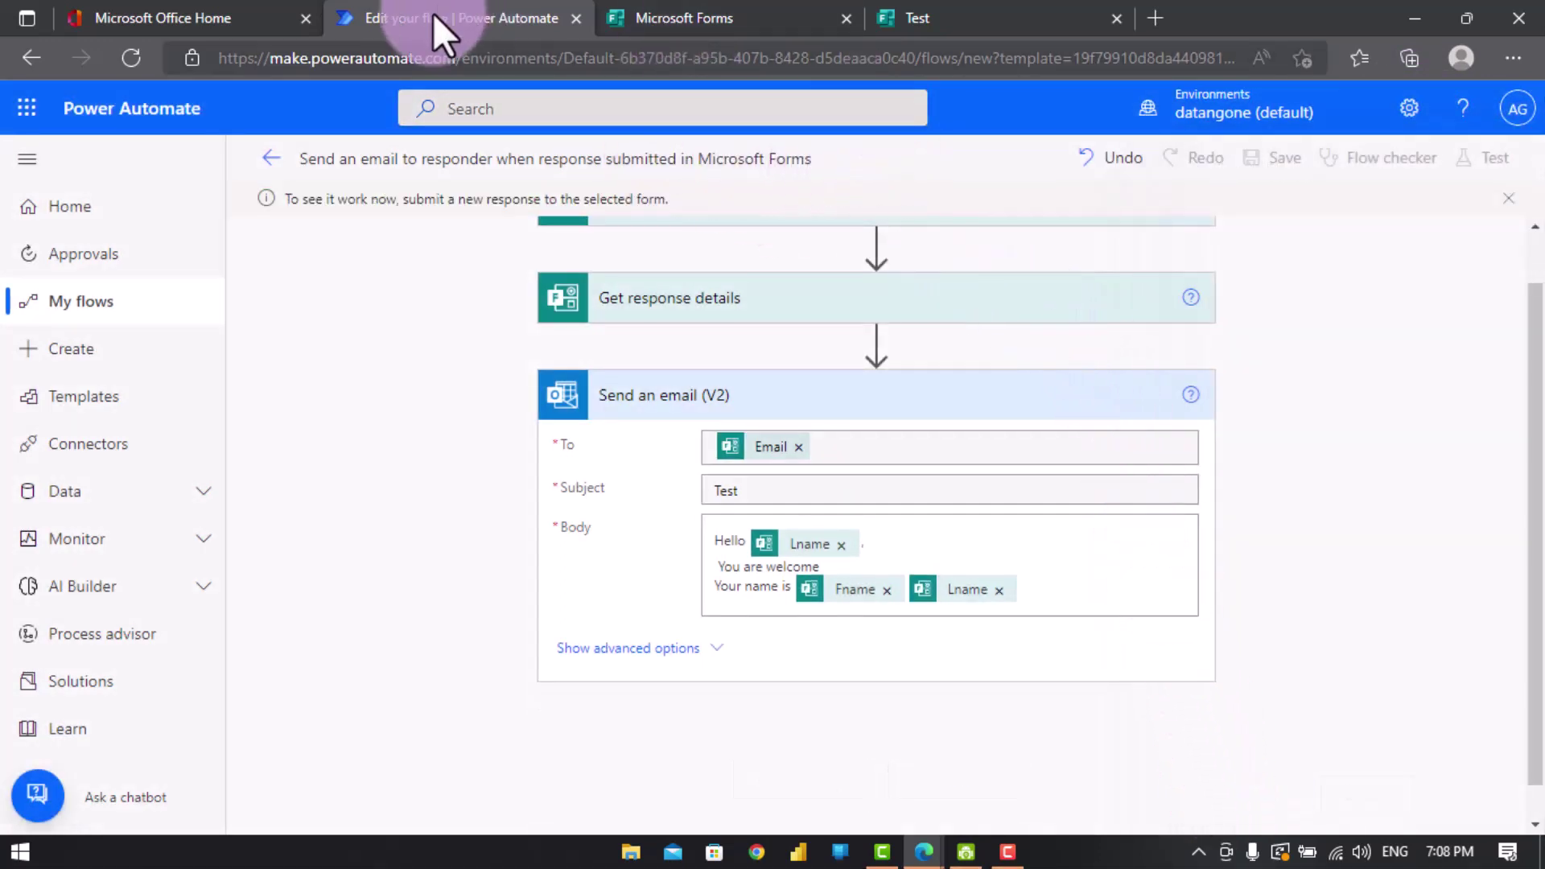
scroll(1285, 332, "up", 1)
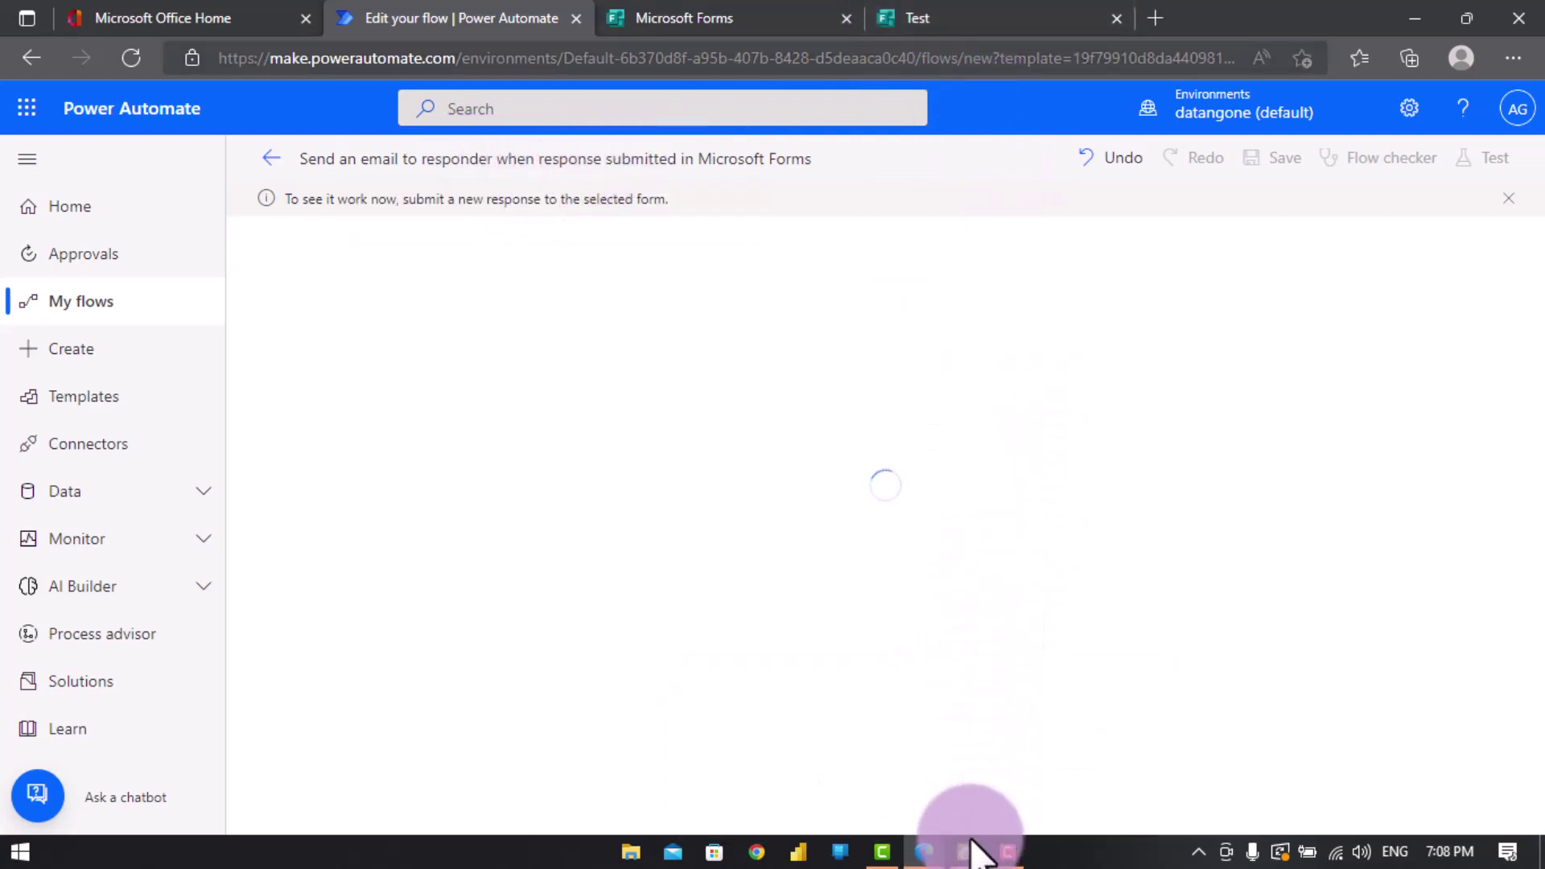
left_click(924, 850)
- Submit the filled-in Test response and check the flow's successful run history
left_click(1095, 758)
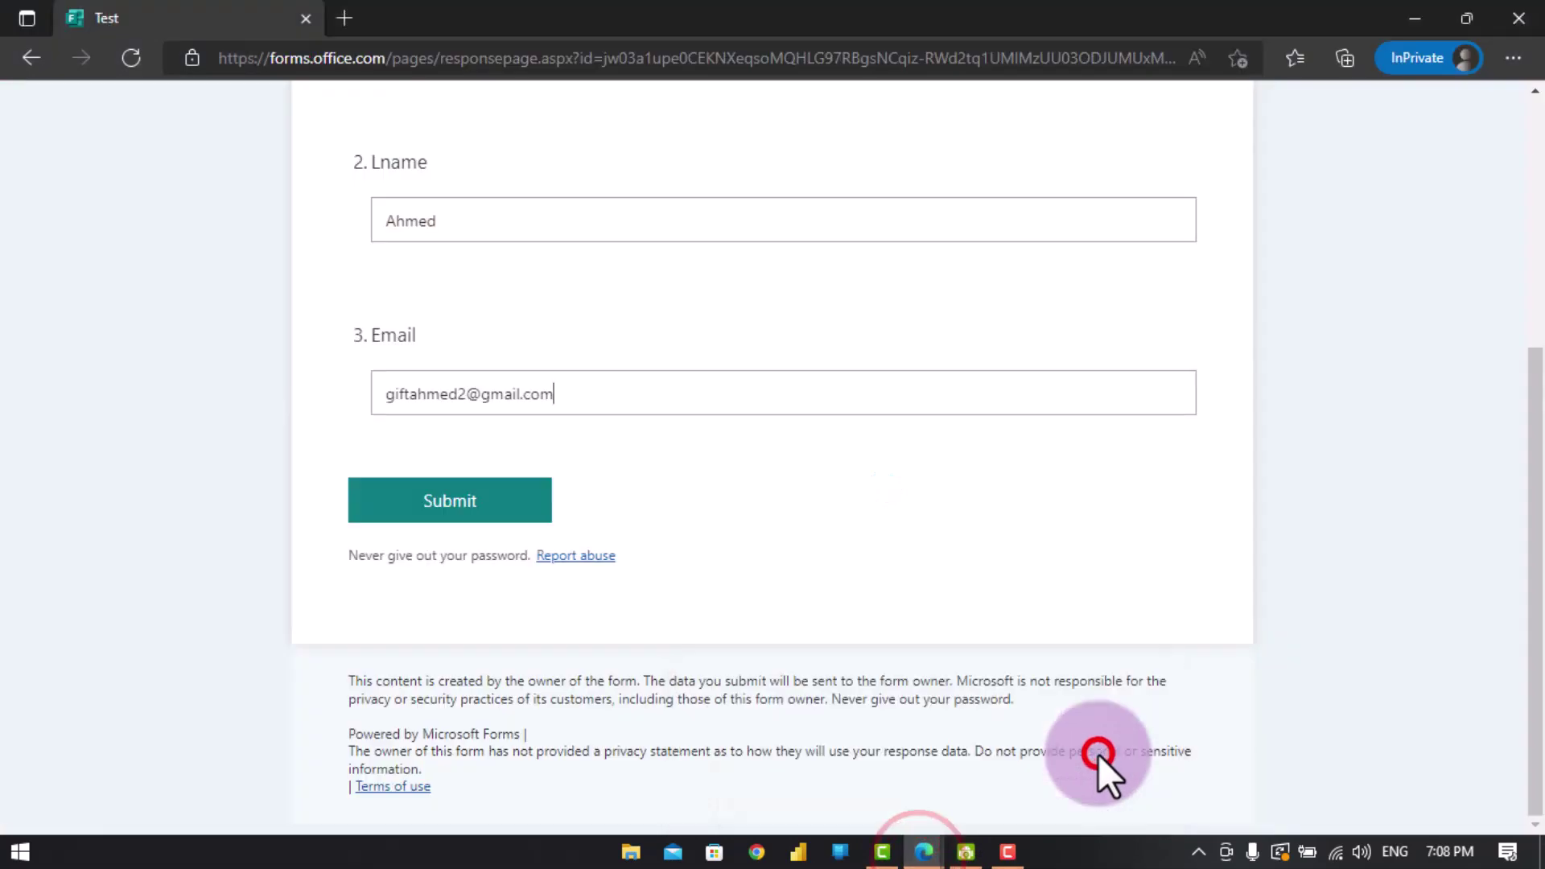
left_click(507, 504)
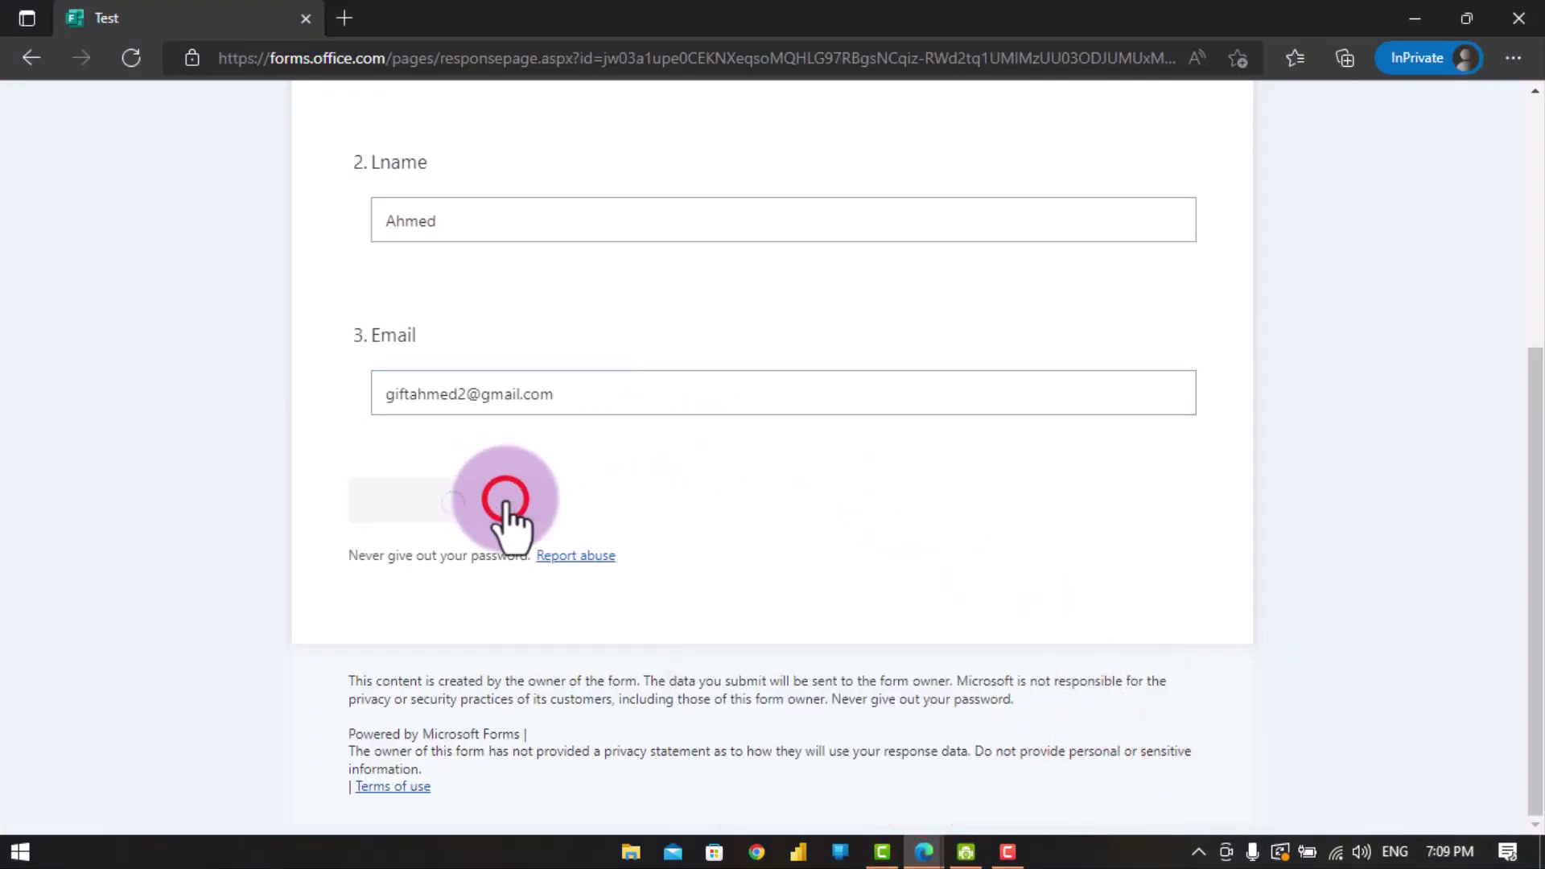
left_click(924, 850)
left_click(848, 764)
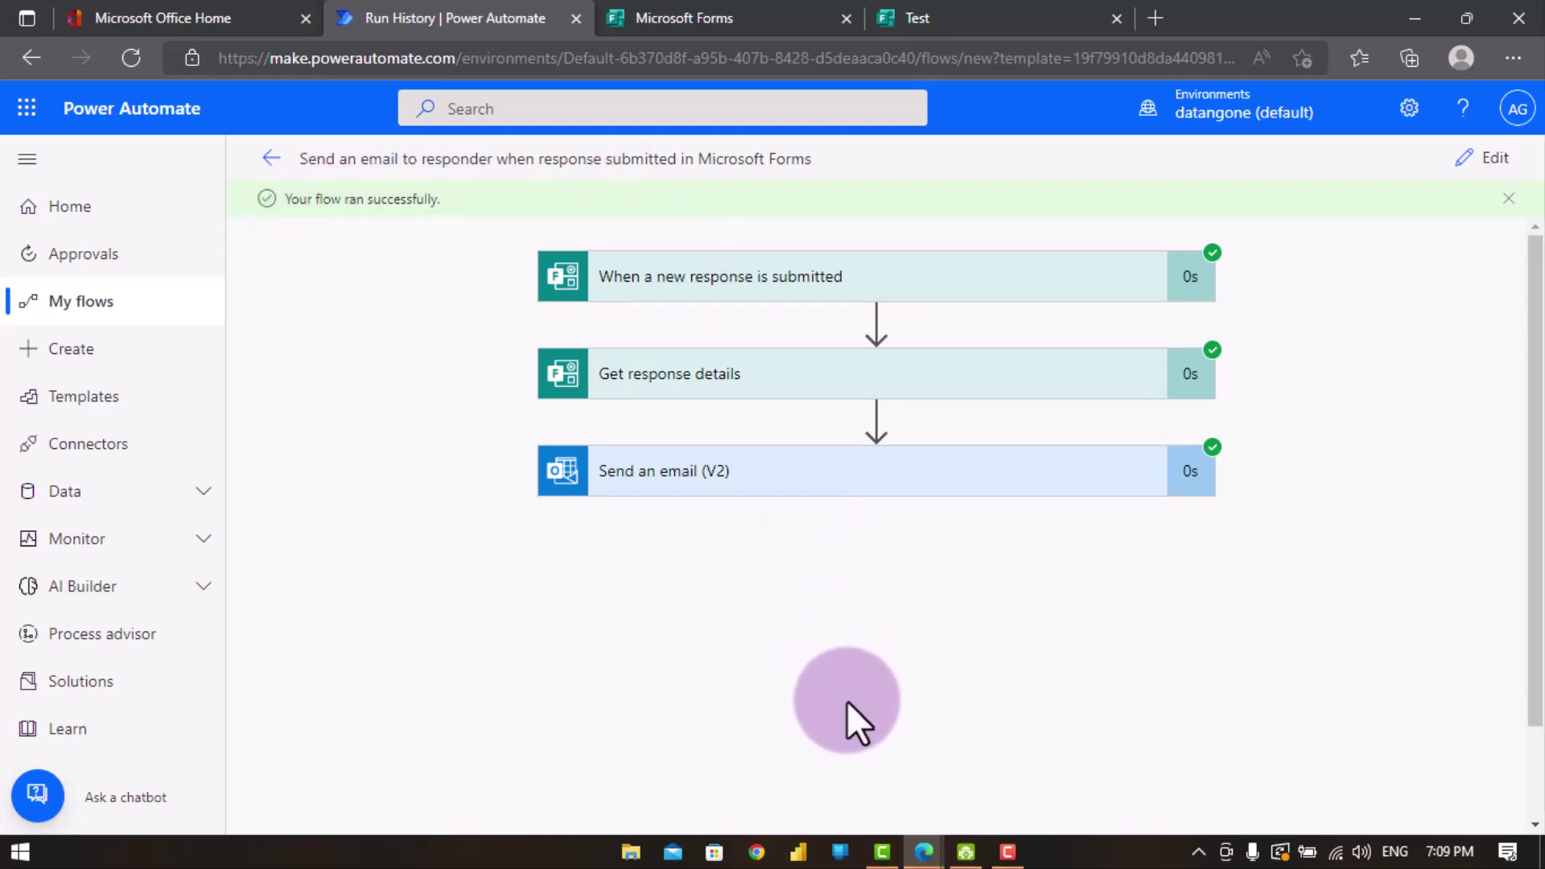
left_click(729, 858)
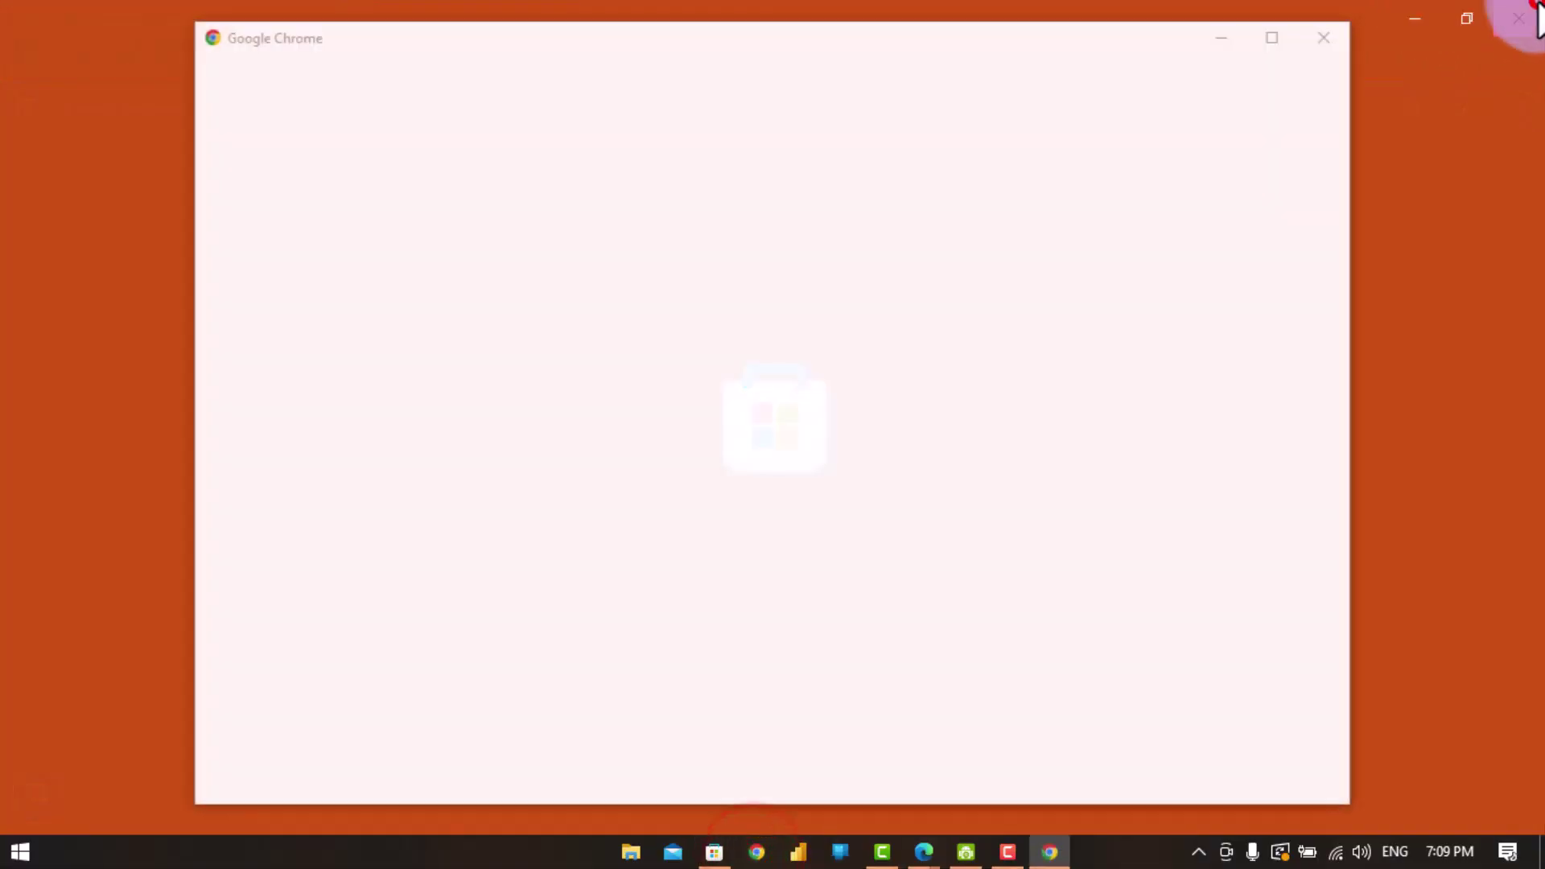
- Open Gmail in Chrome and view the flow's 'Test' greeting email
left_click(1518, 17)
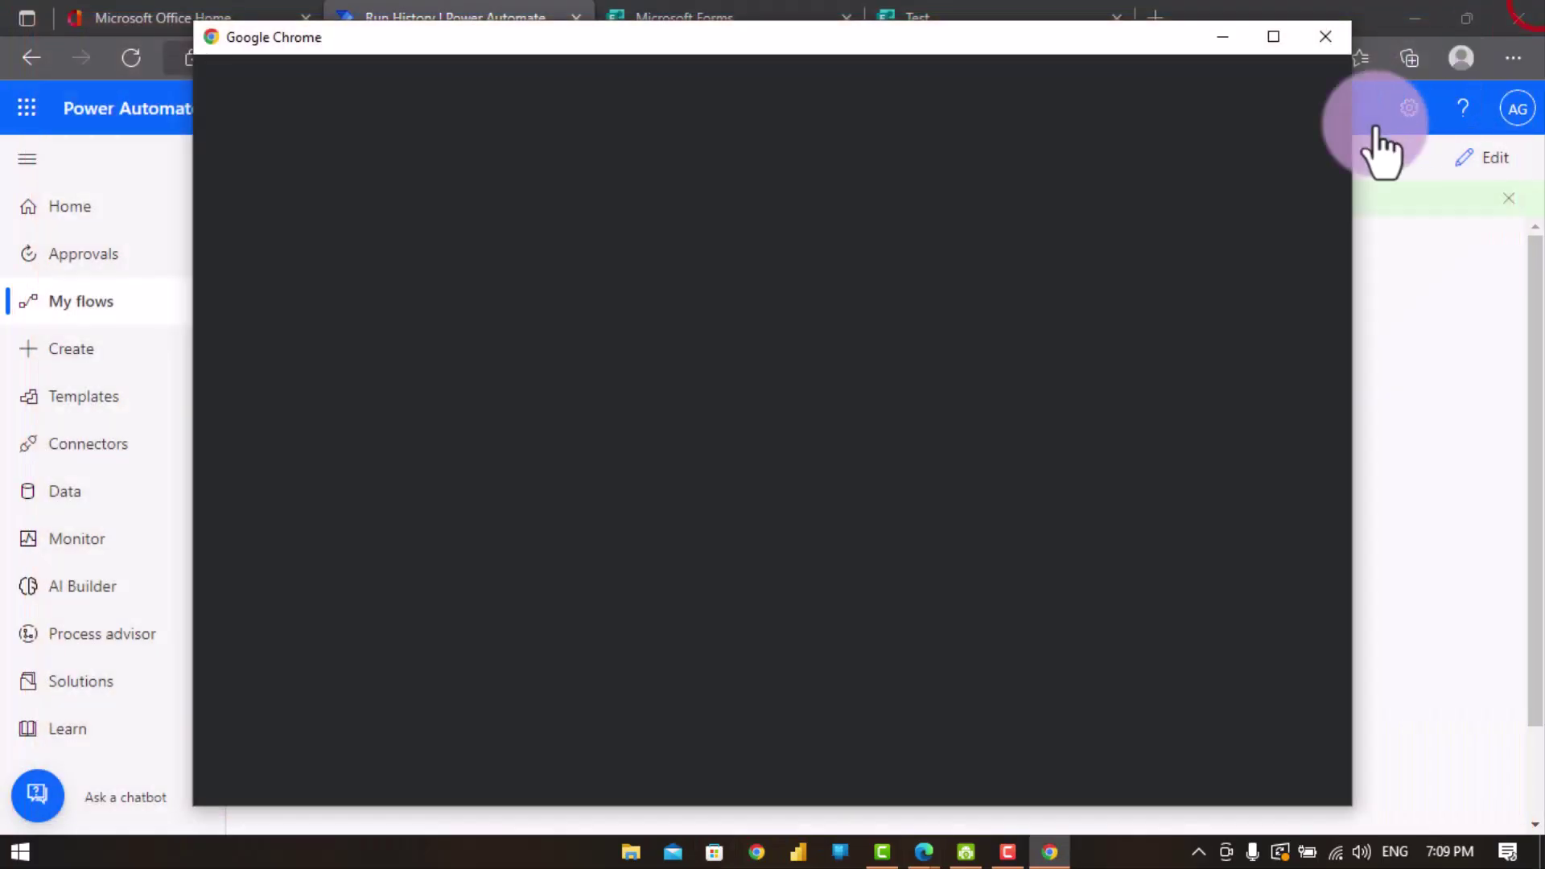
left_click(690, 530)
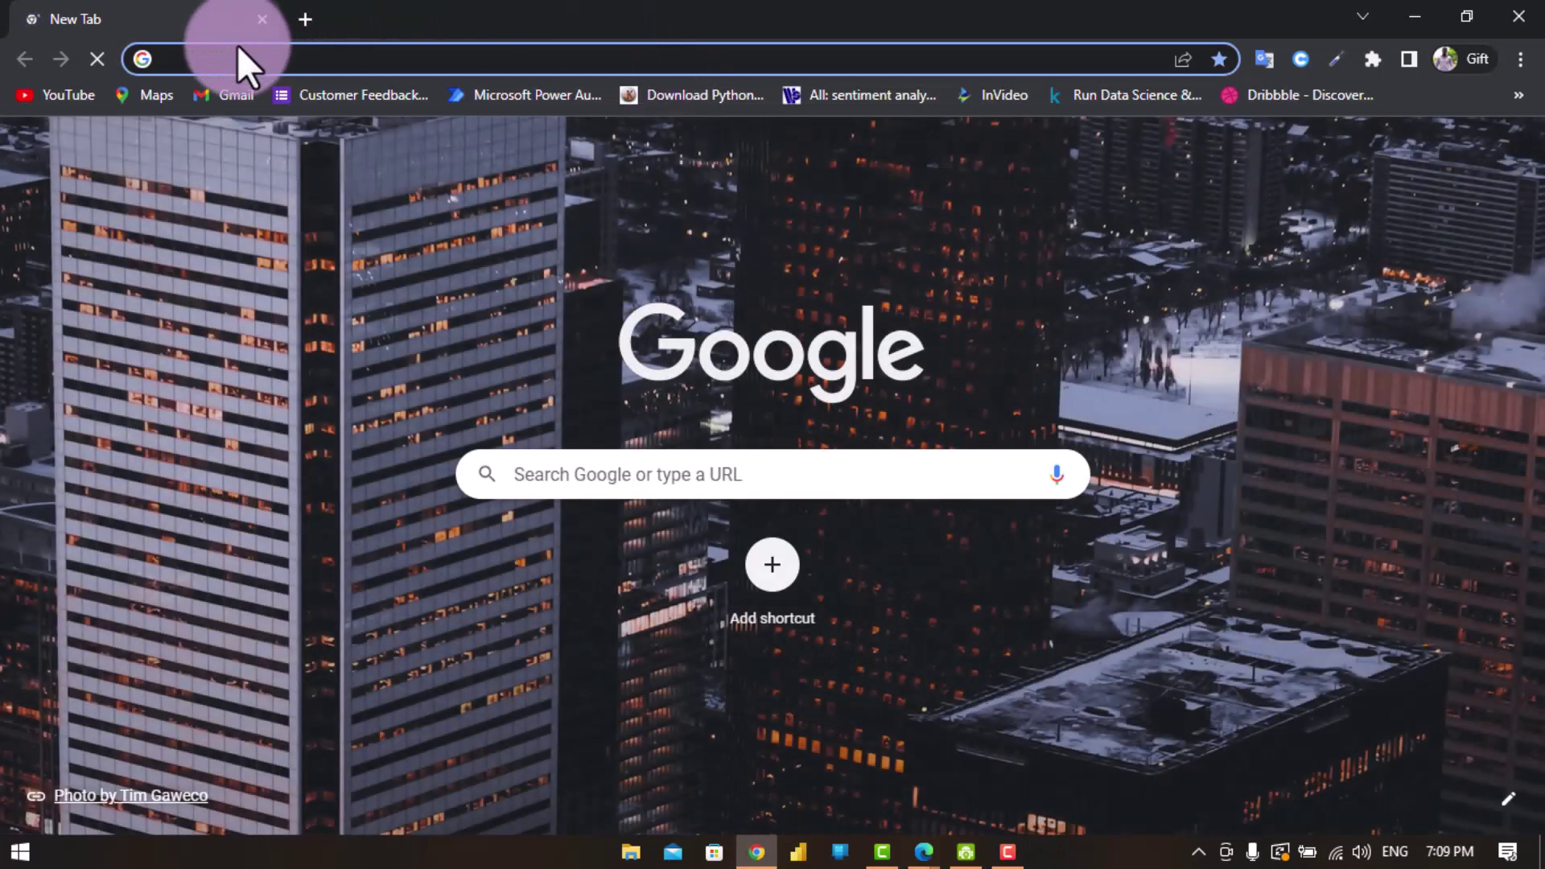
left_click(220, 107)
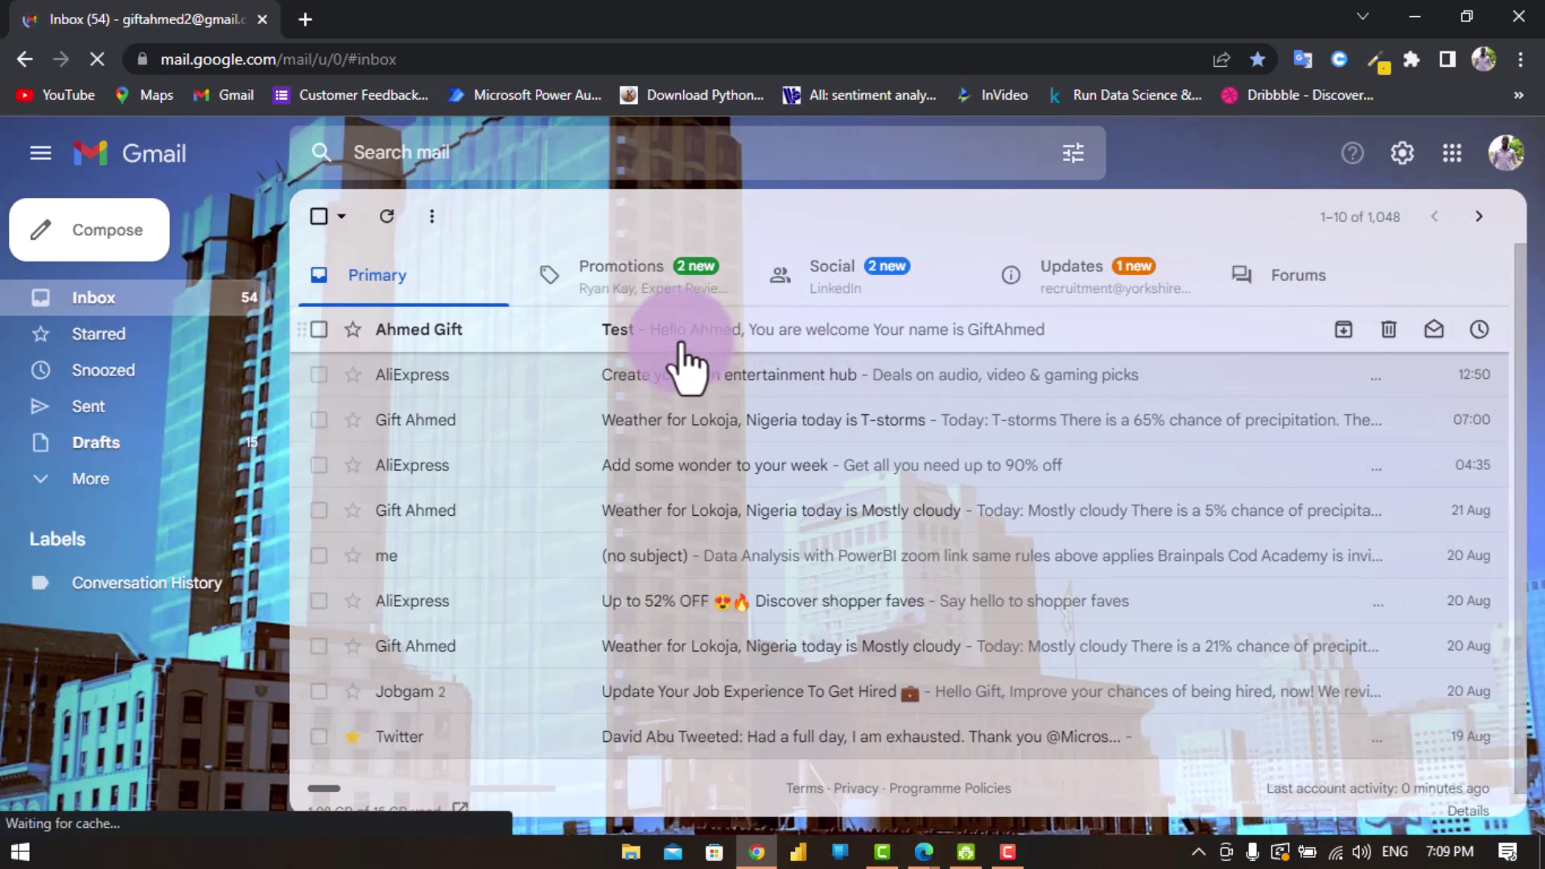
left_click(781, 332)
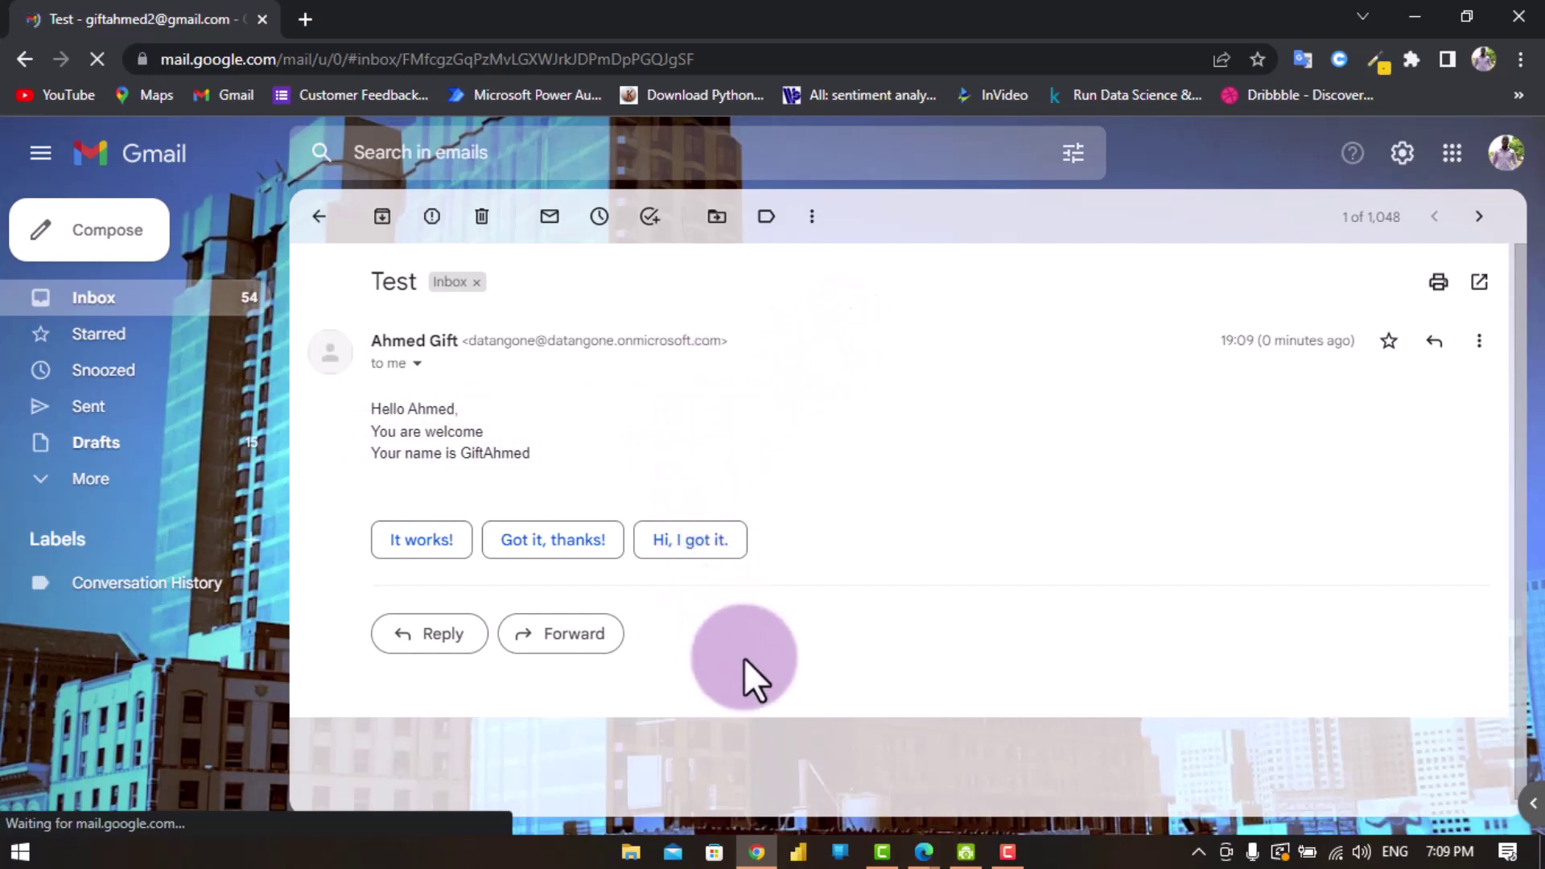
- Return to the InPrivate form's confirmation page and start another response
mouse_move(923, 852)
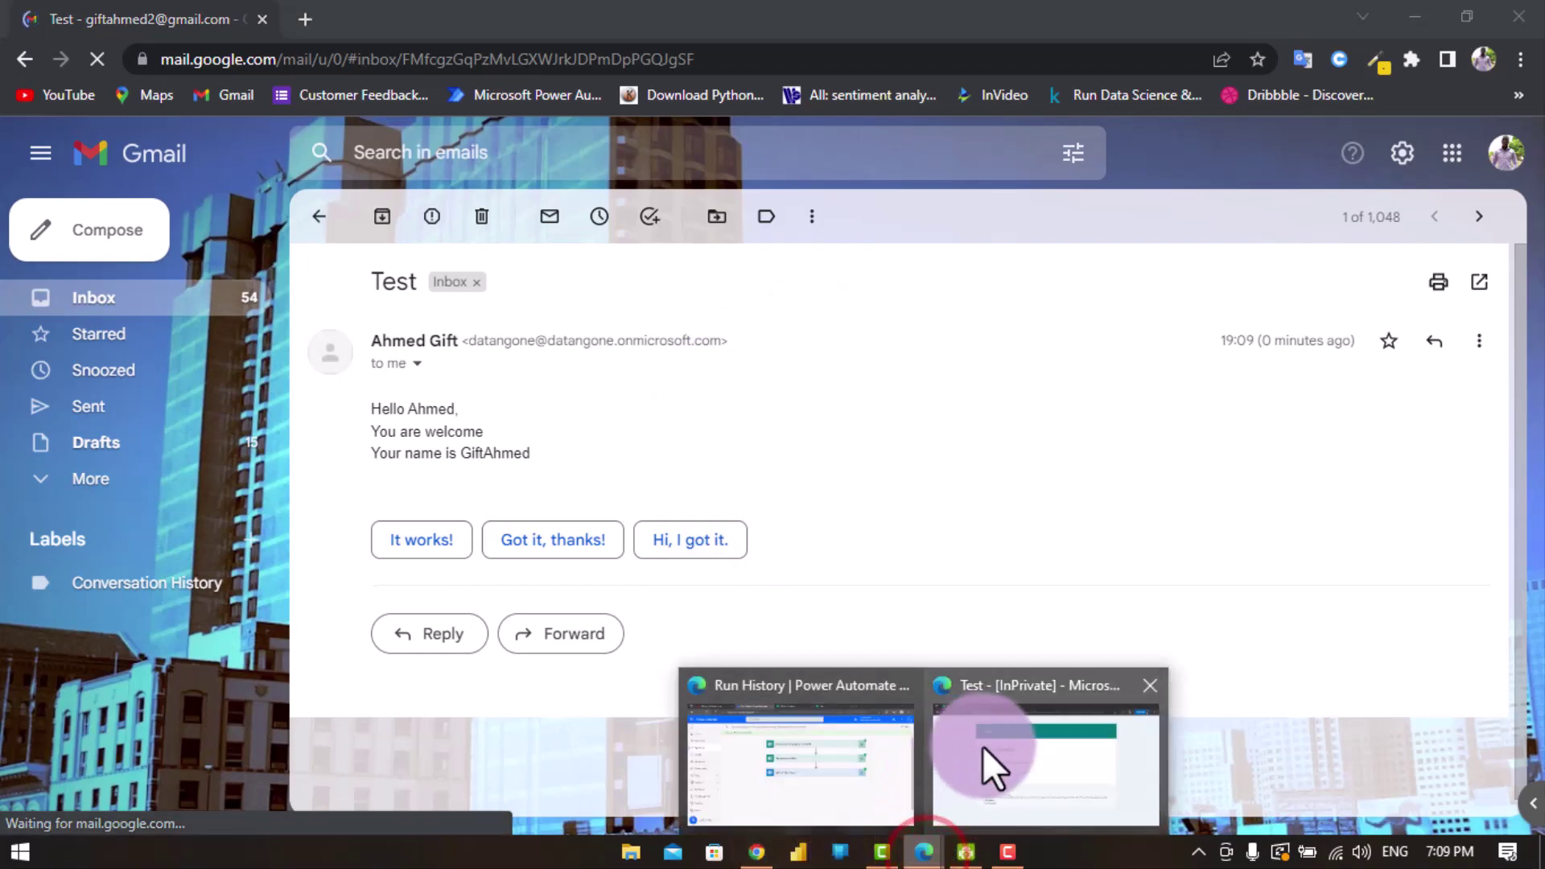
left_click(1011, 758)
left_click(470, 474)
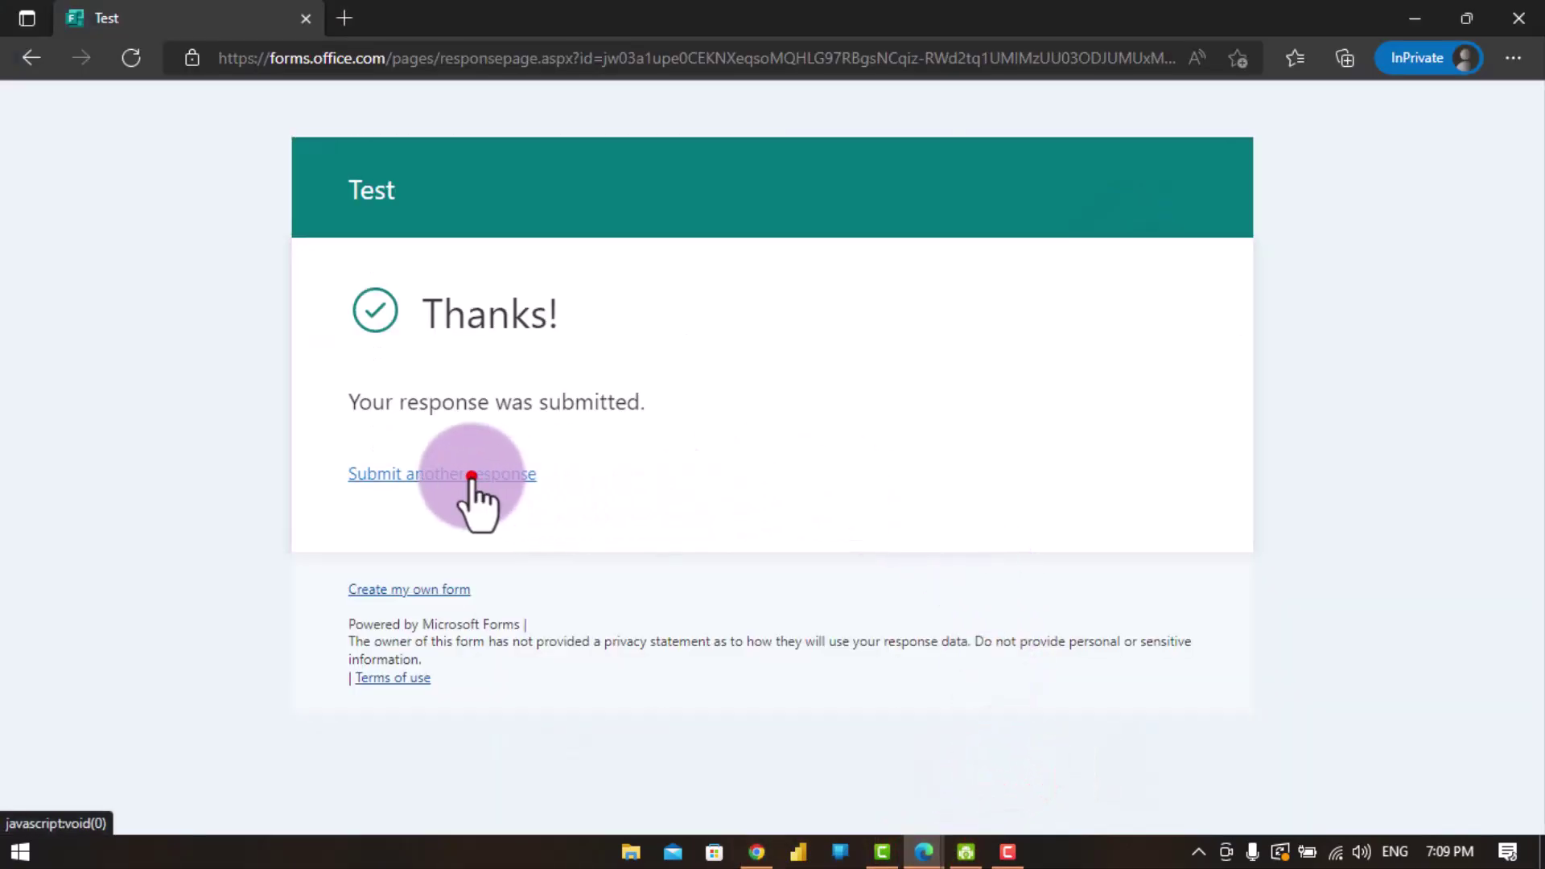
- Enter the respondent's first name, last name and e-mail address, then submit the Test response
left_click(568, 450)
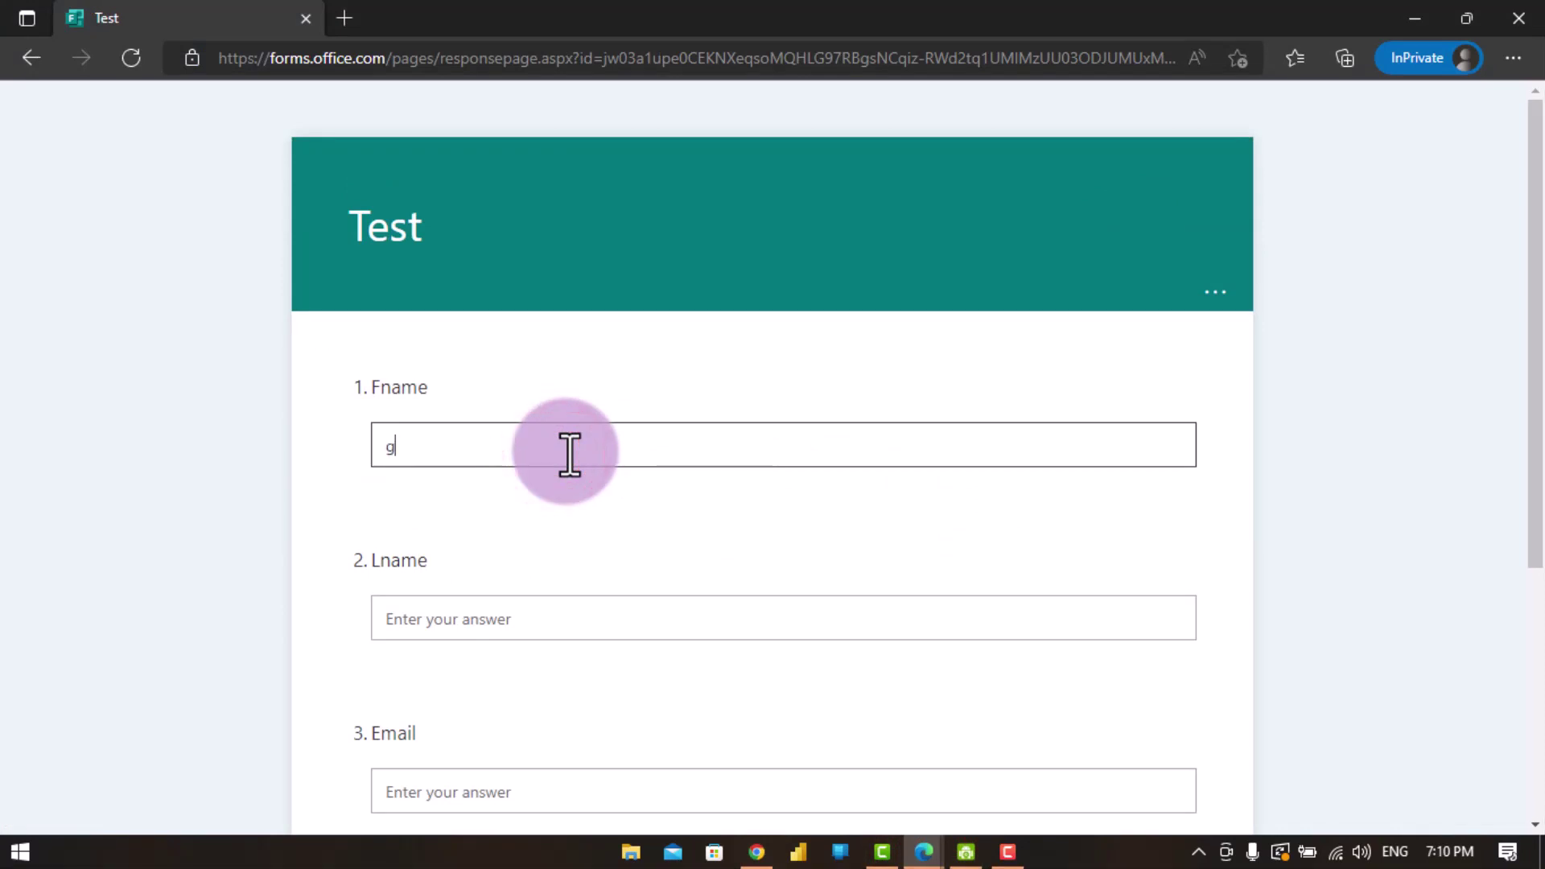
left_click(578, 621)
type("gif")
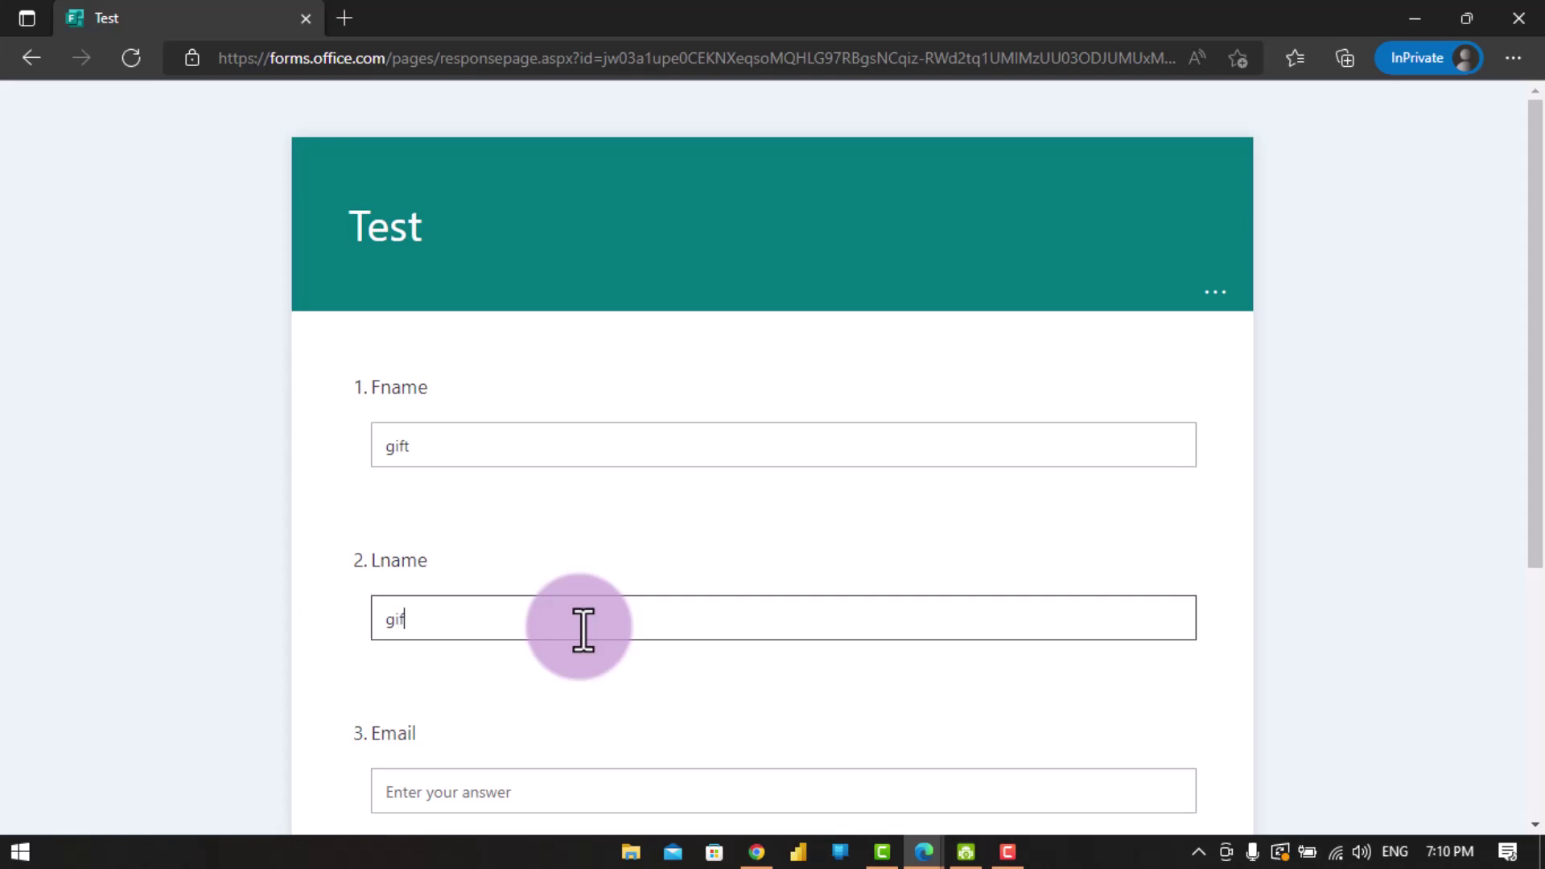
type("ted")
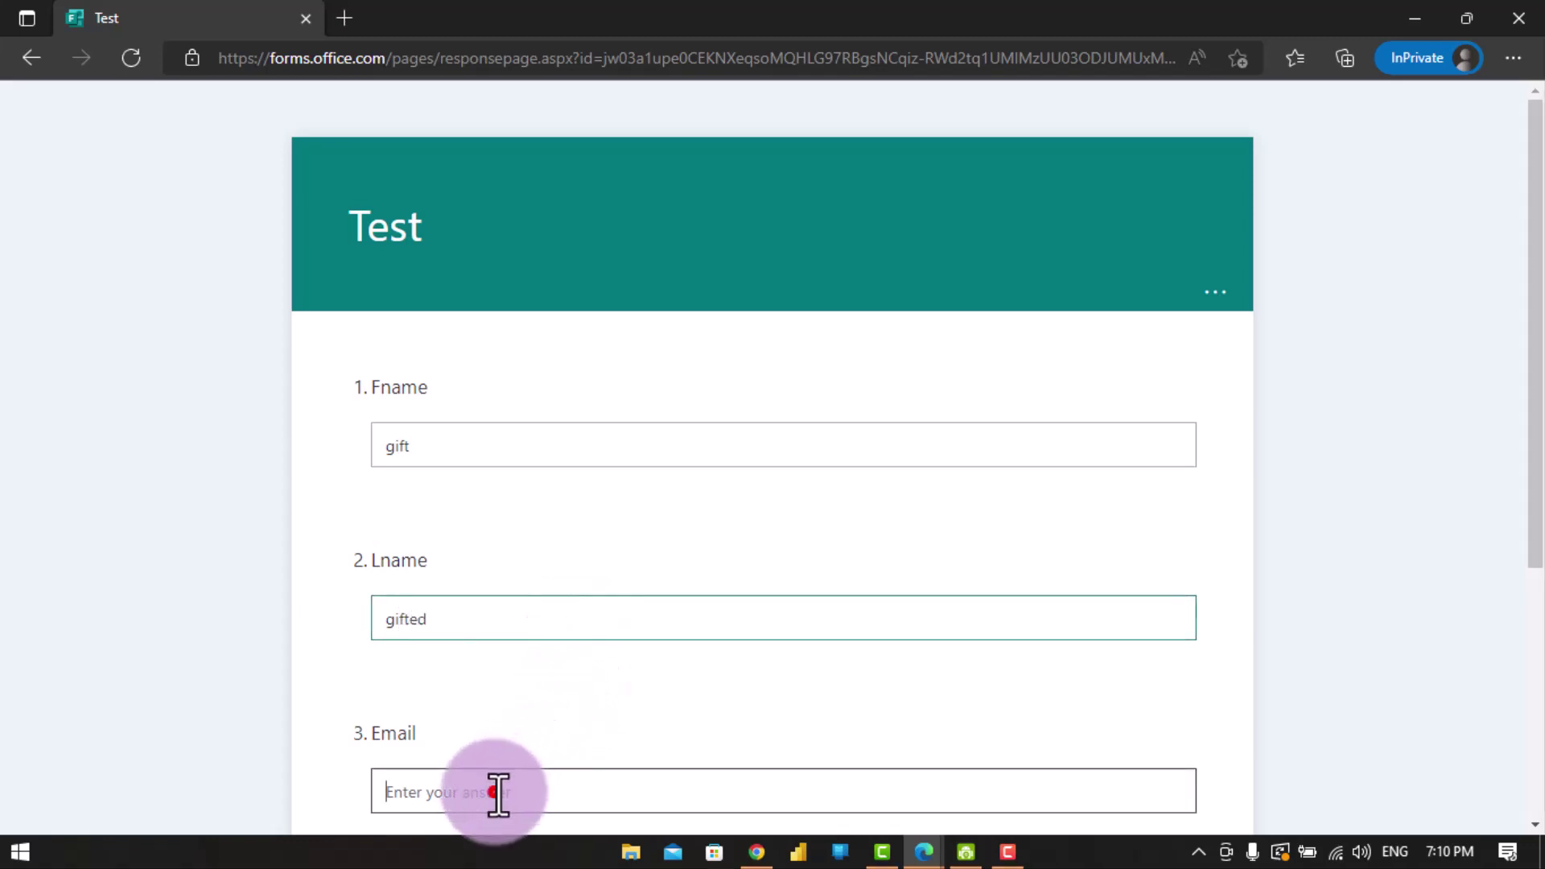
left_click(499, 792)
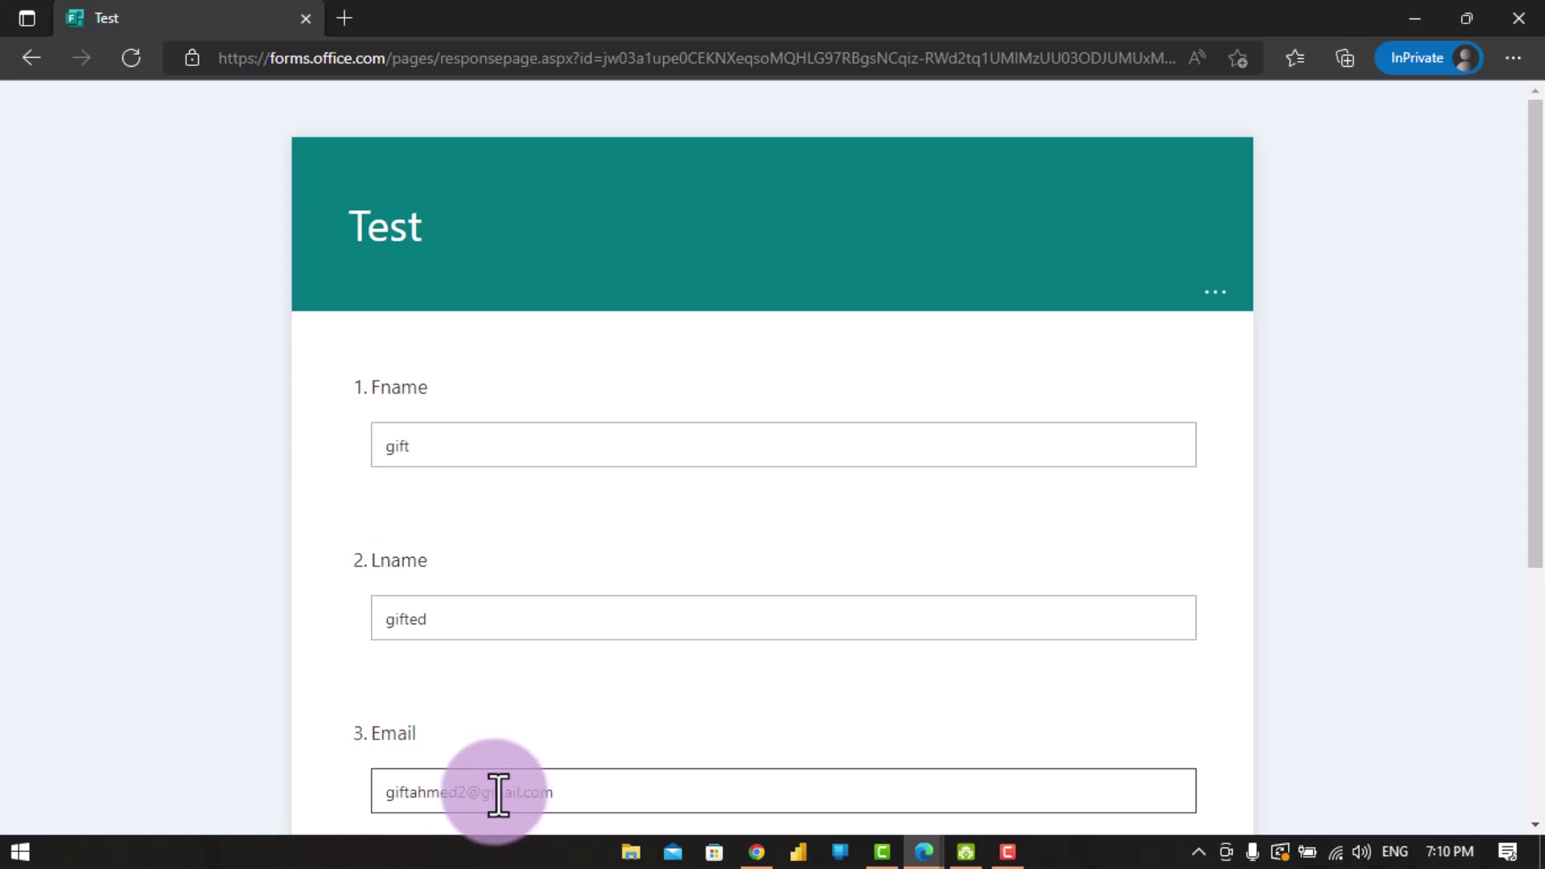
scroll(499, 792, "down", 5)
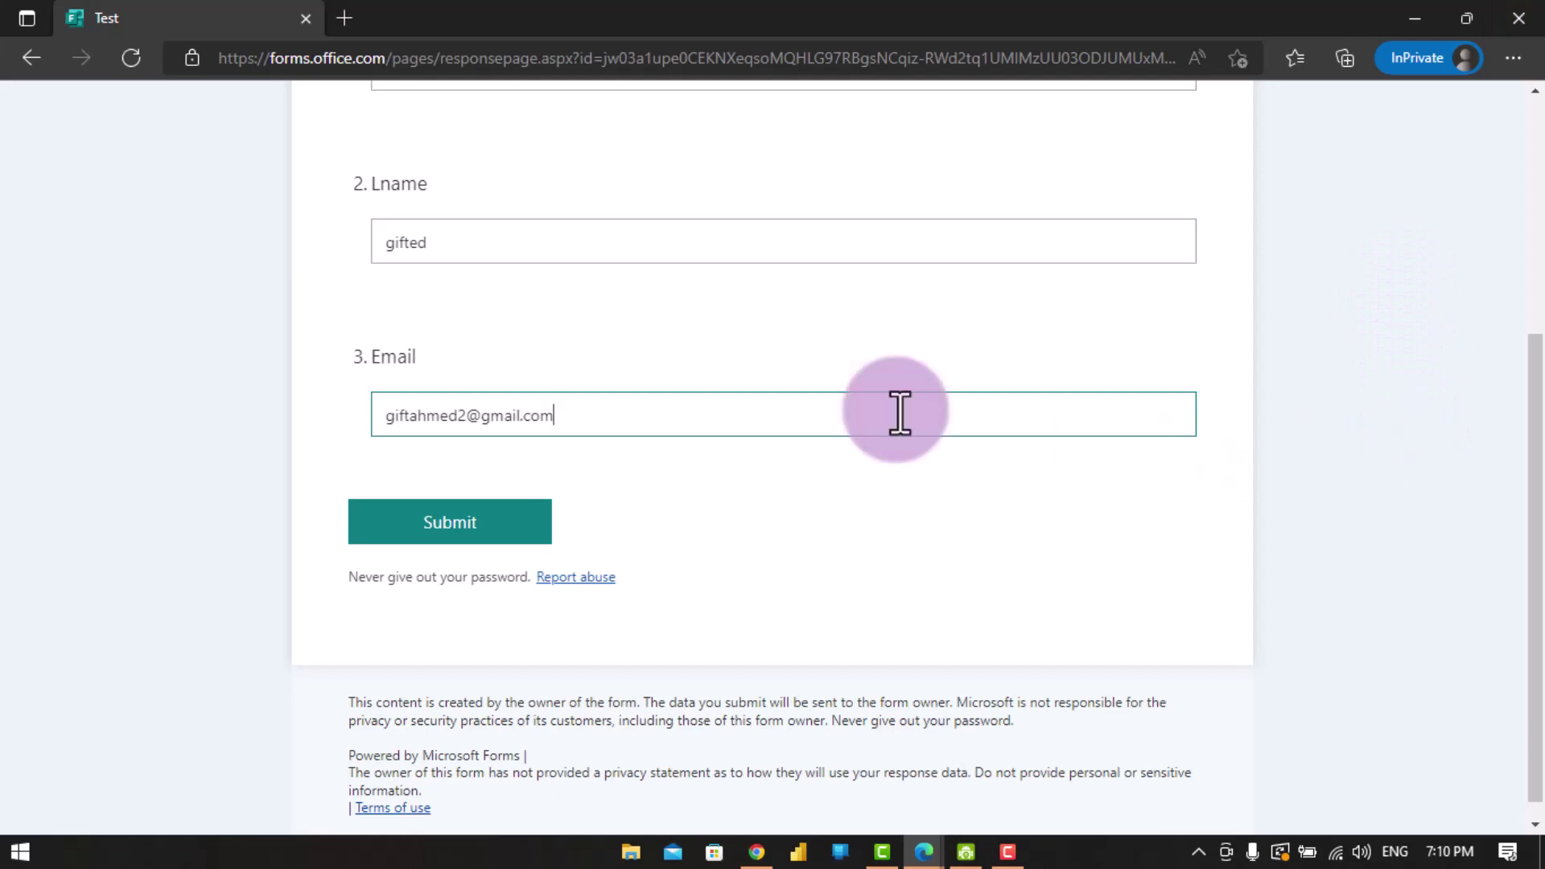
left_click(515, 524)
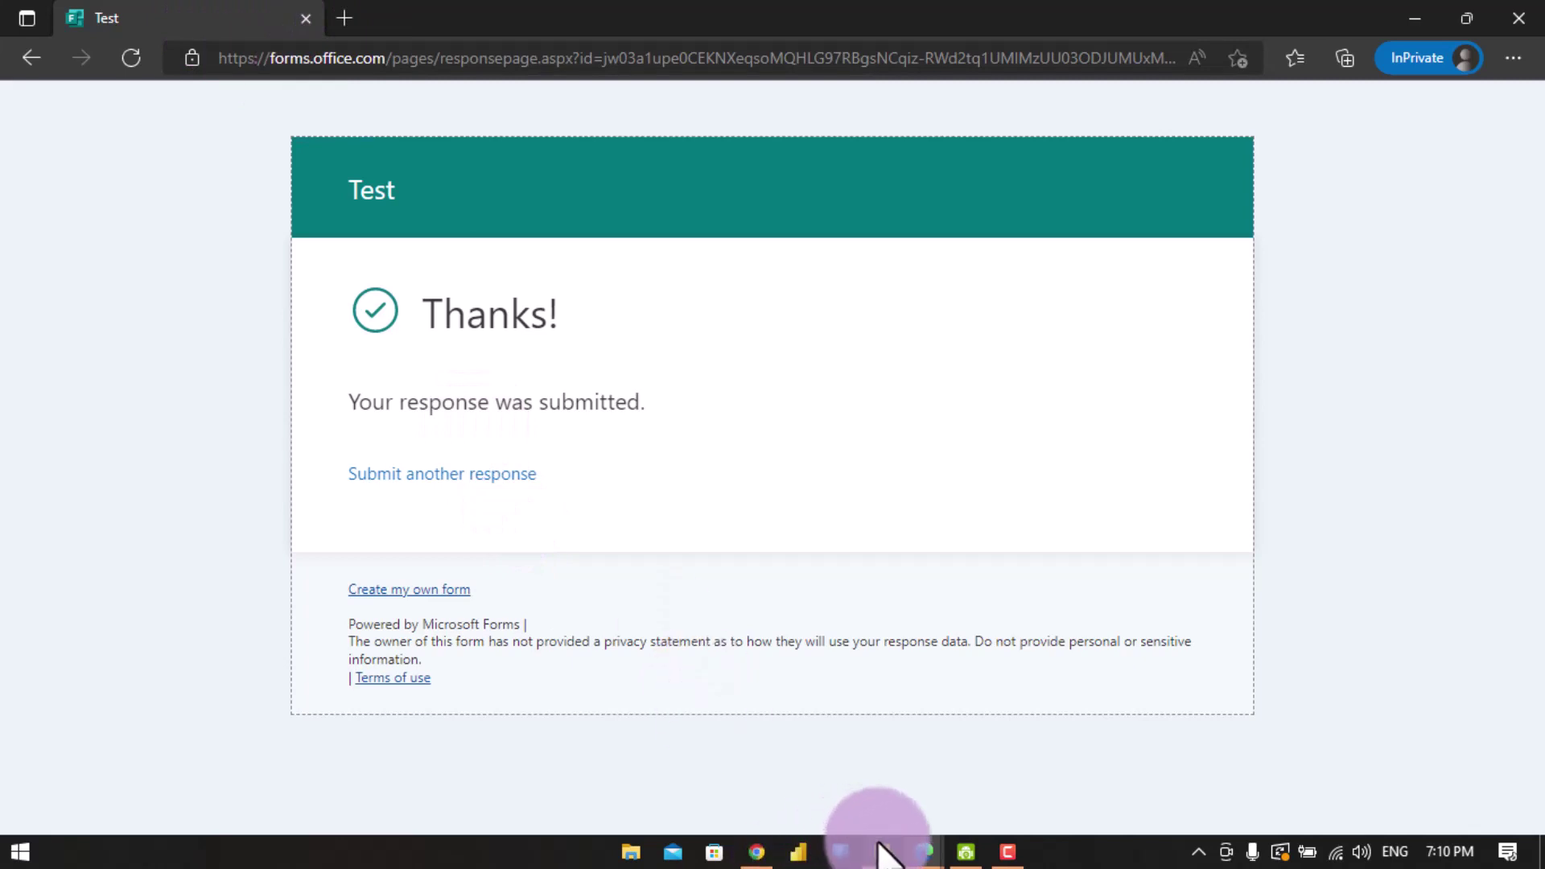
- Go back to the flow's overview in Power Automate and dismiss the flow-is-ready notice
mouse_move(921, 863)
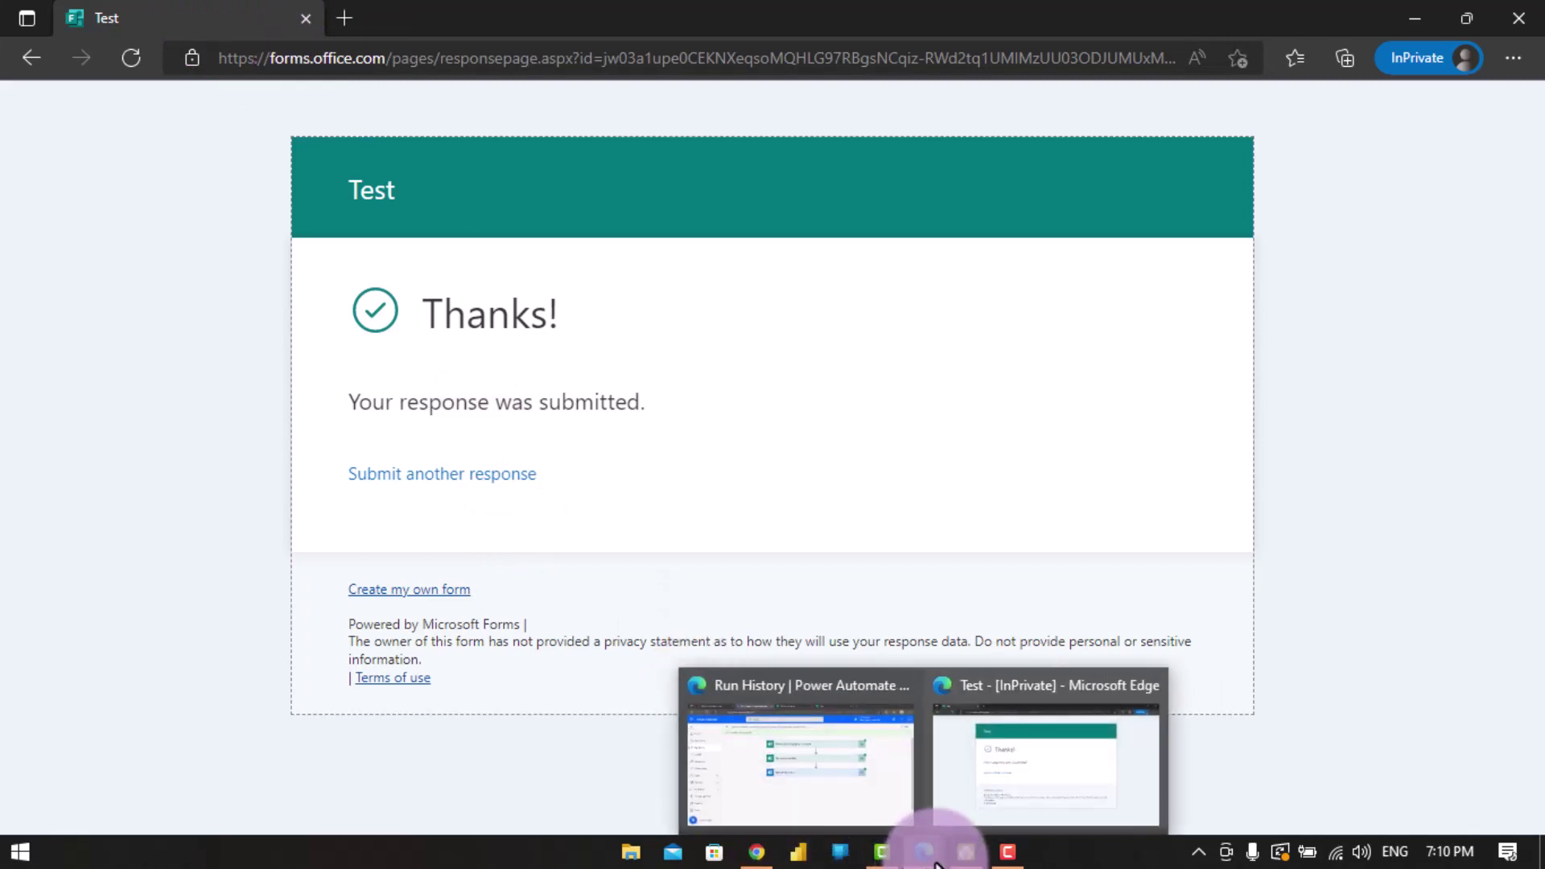
left_click(865, 753)
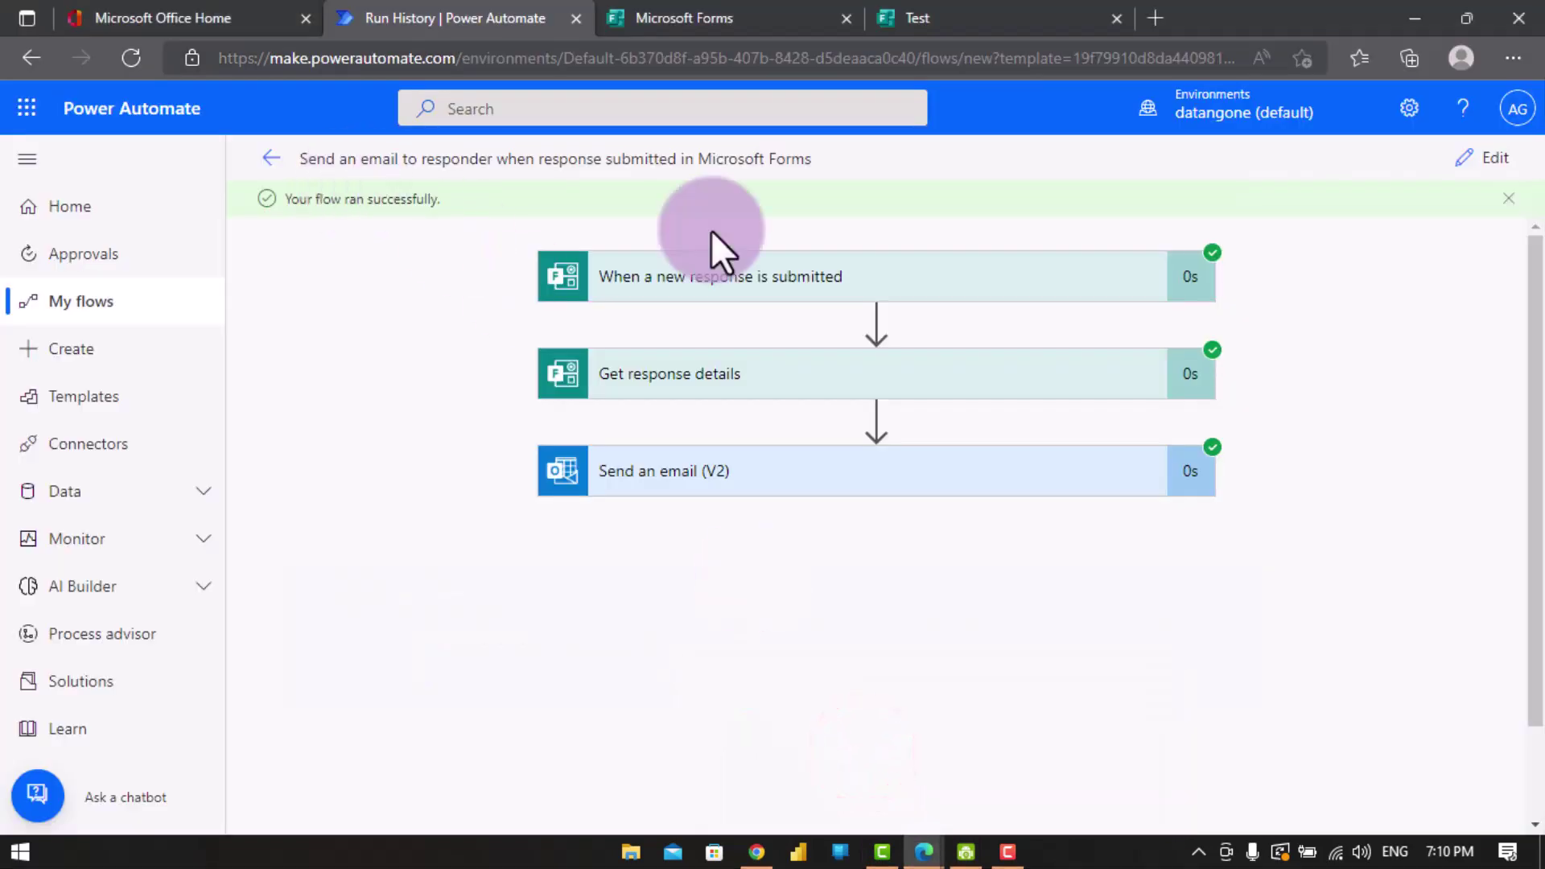
left_click(281, 163)
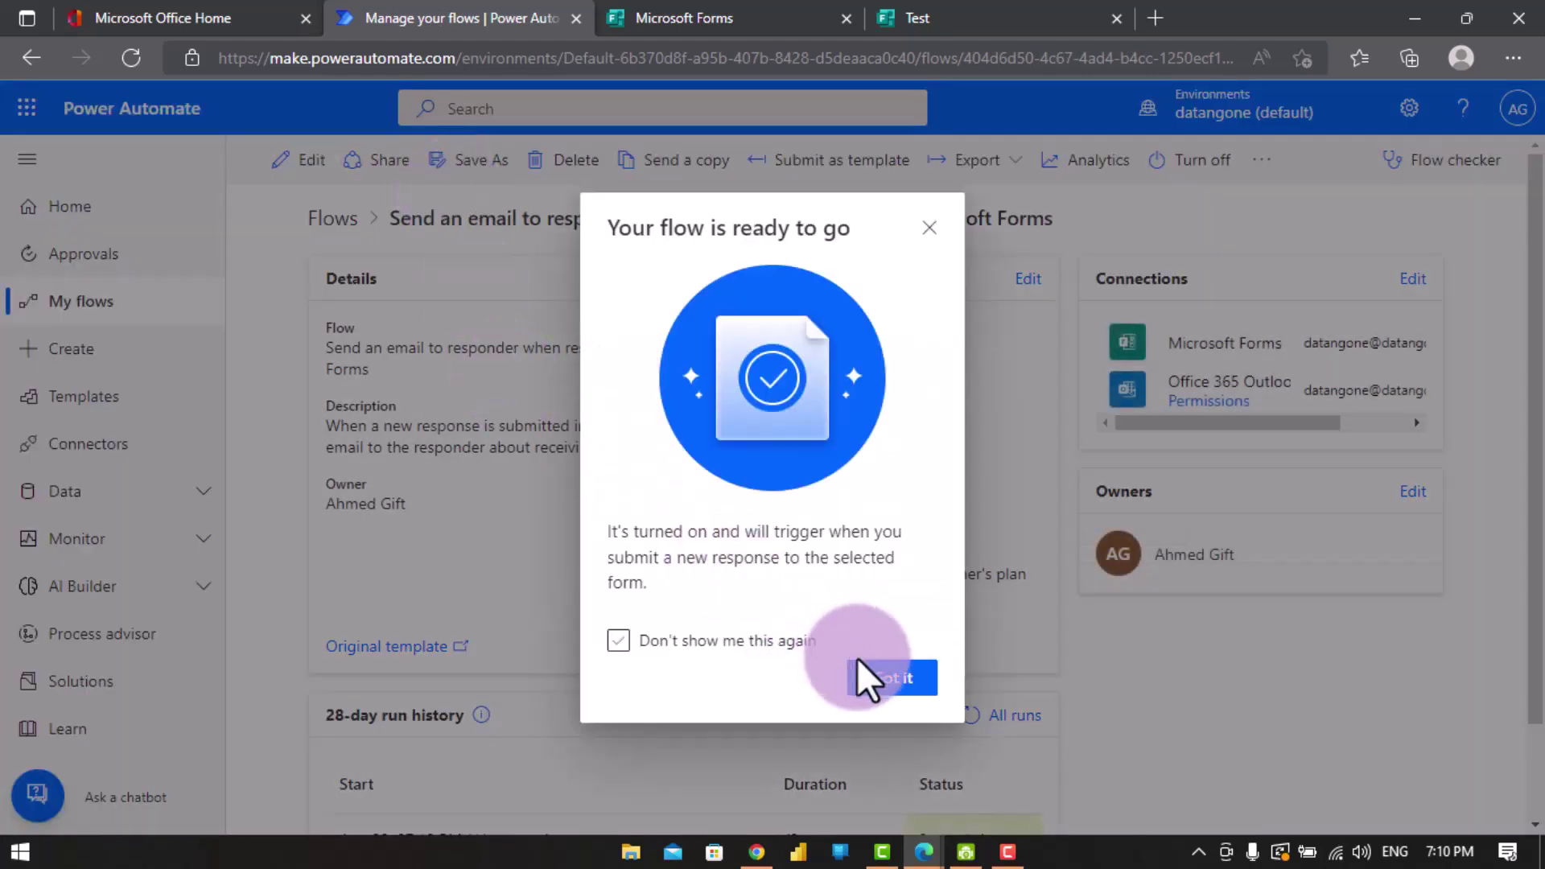
left_click(884, 678)
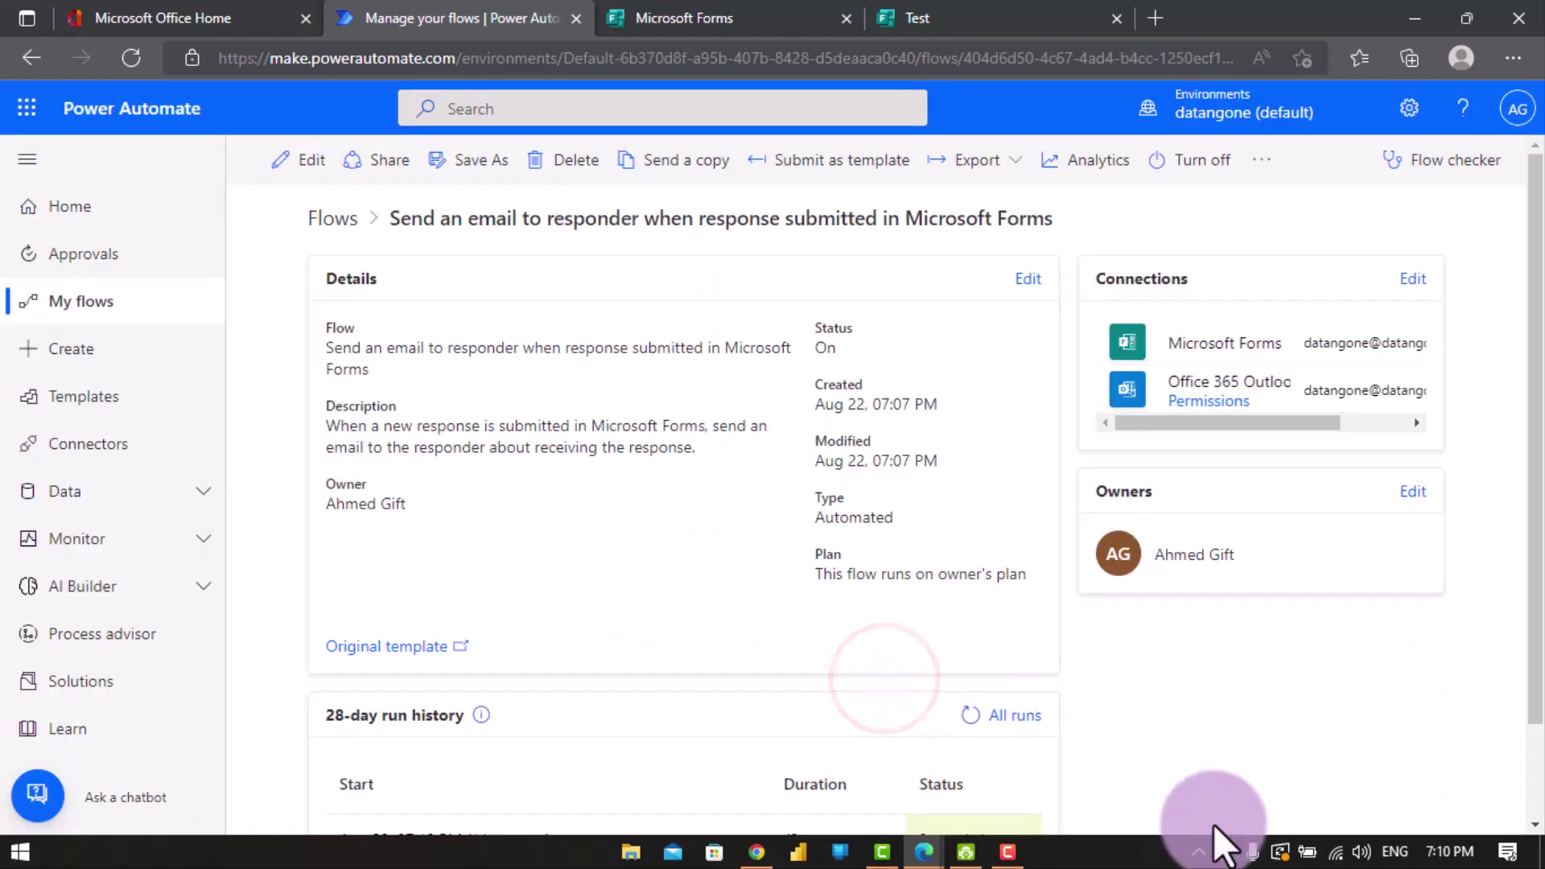
left_click_drag(1535, 452, 1537, 690)
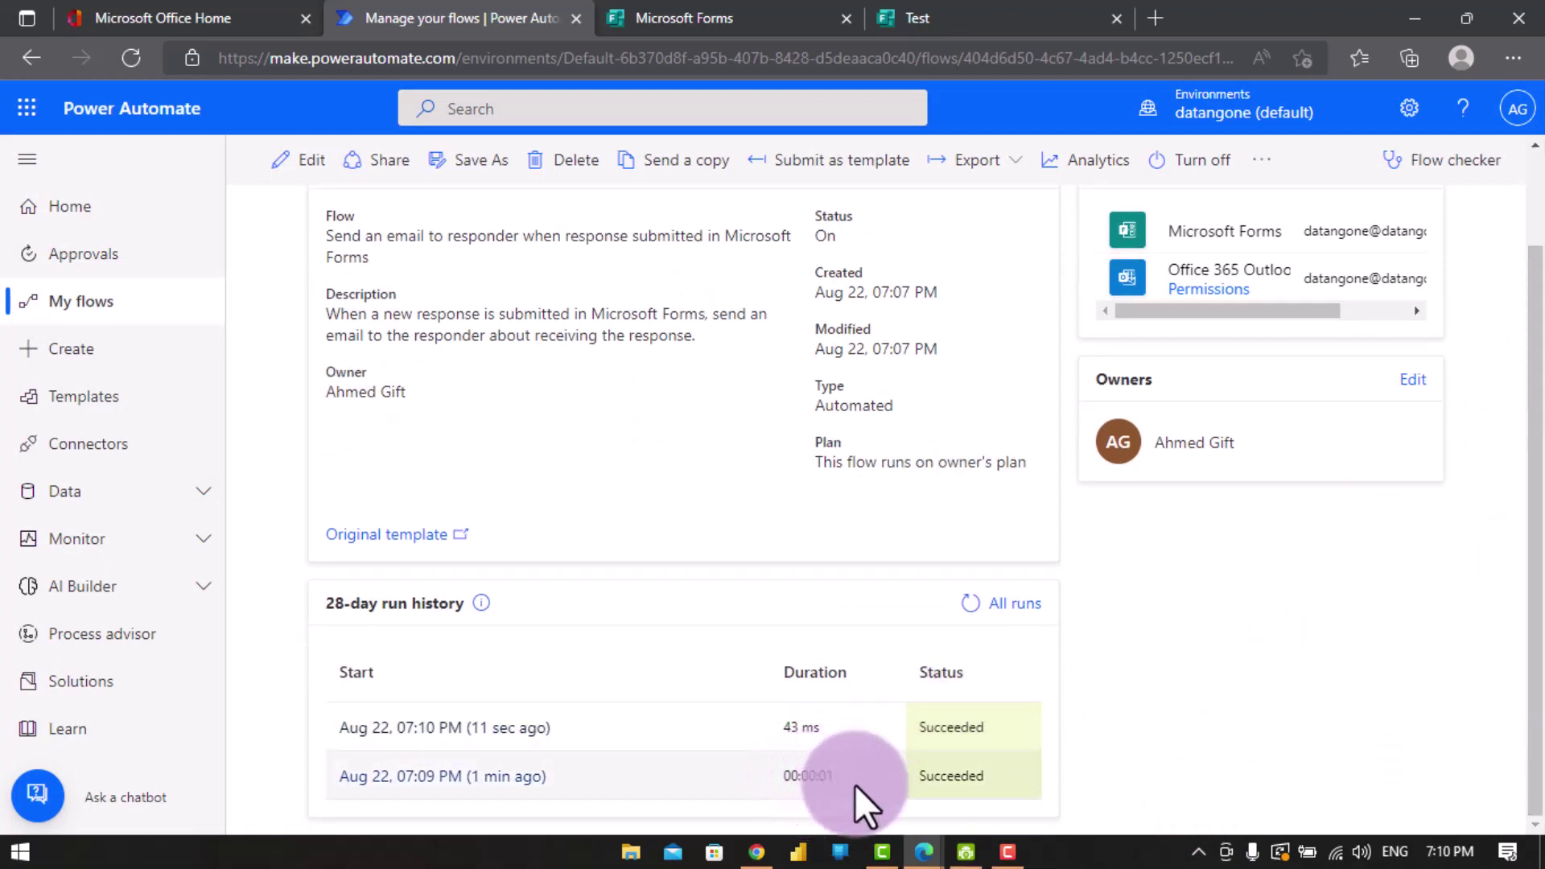
- Inspect the 7:09 PM run's trigger and Get response details outputs showing the submitted answers
left_click(541, 776)
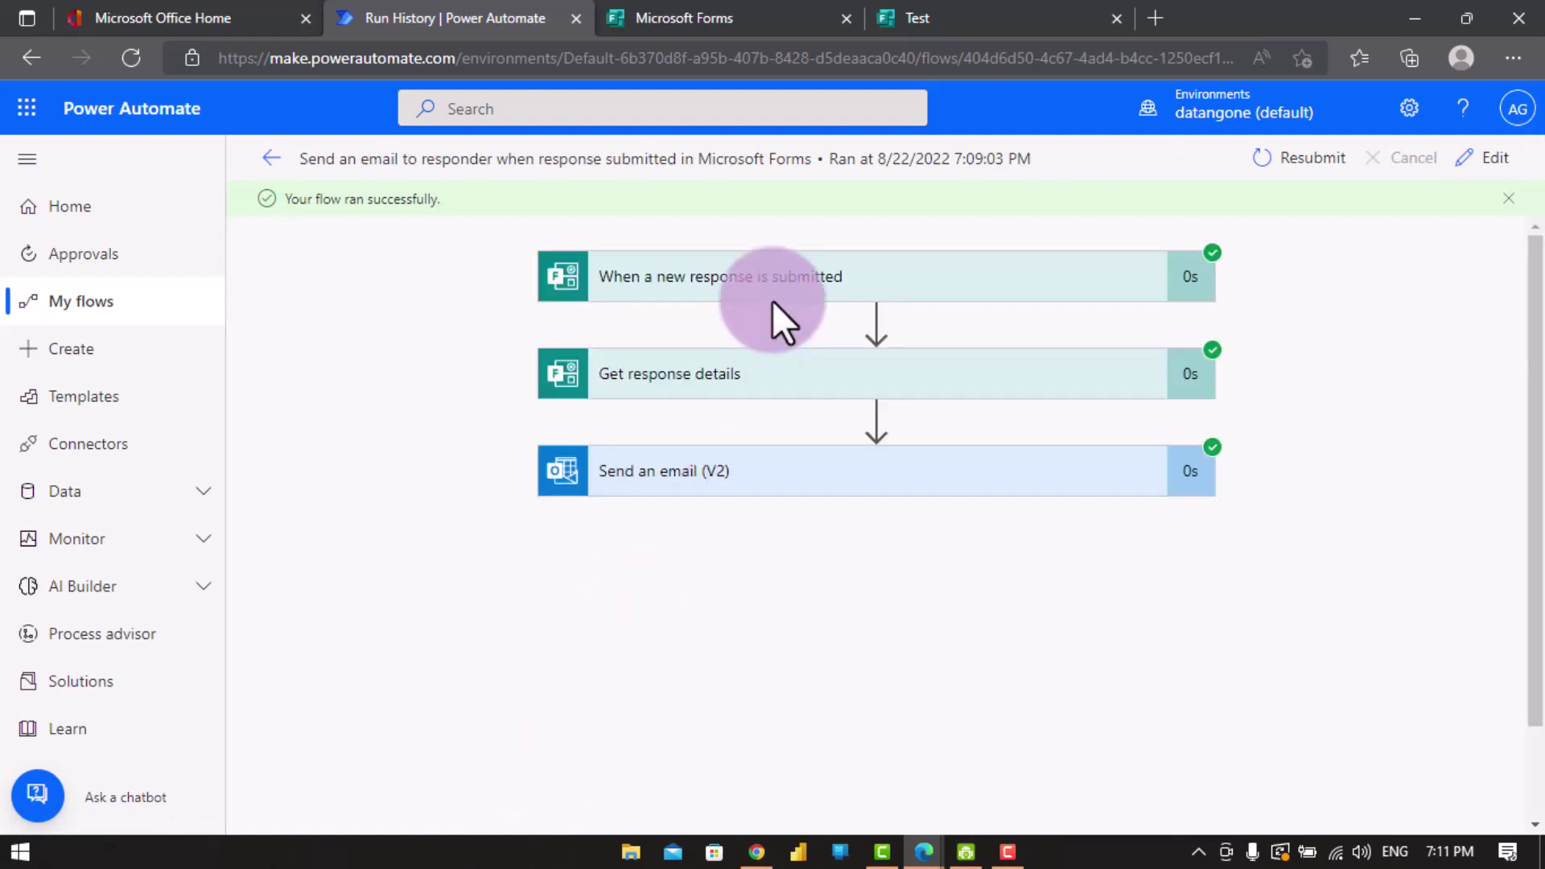
left_click(771, 302)
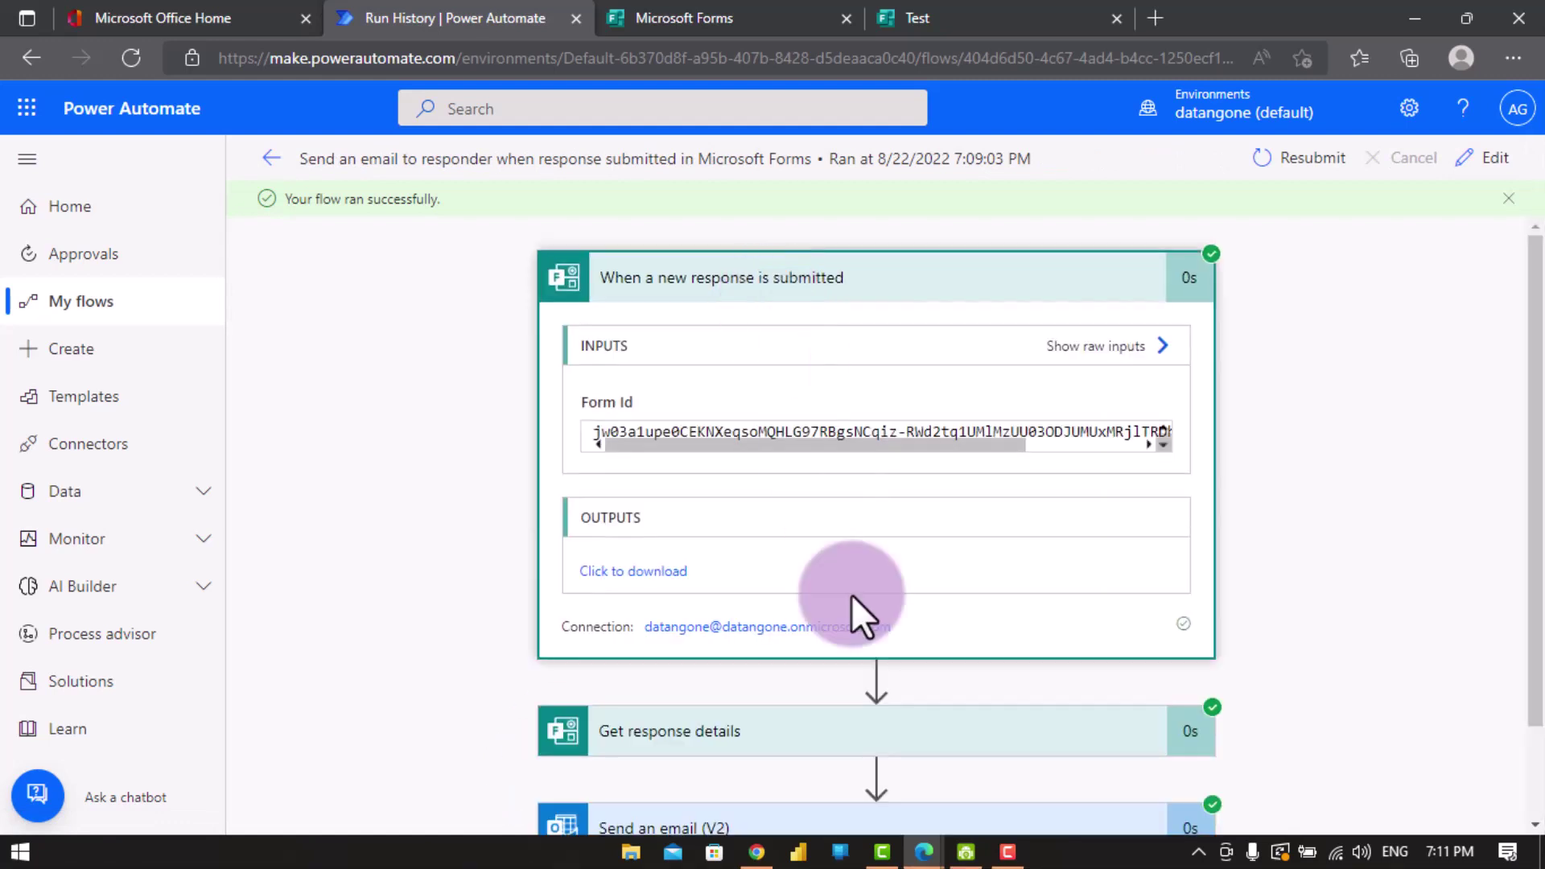
left_click(789, 739)
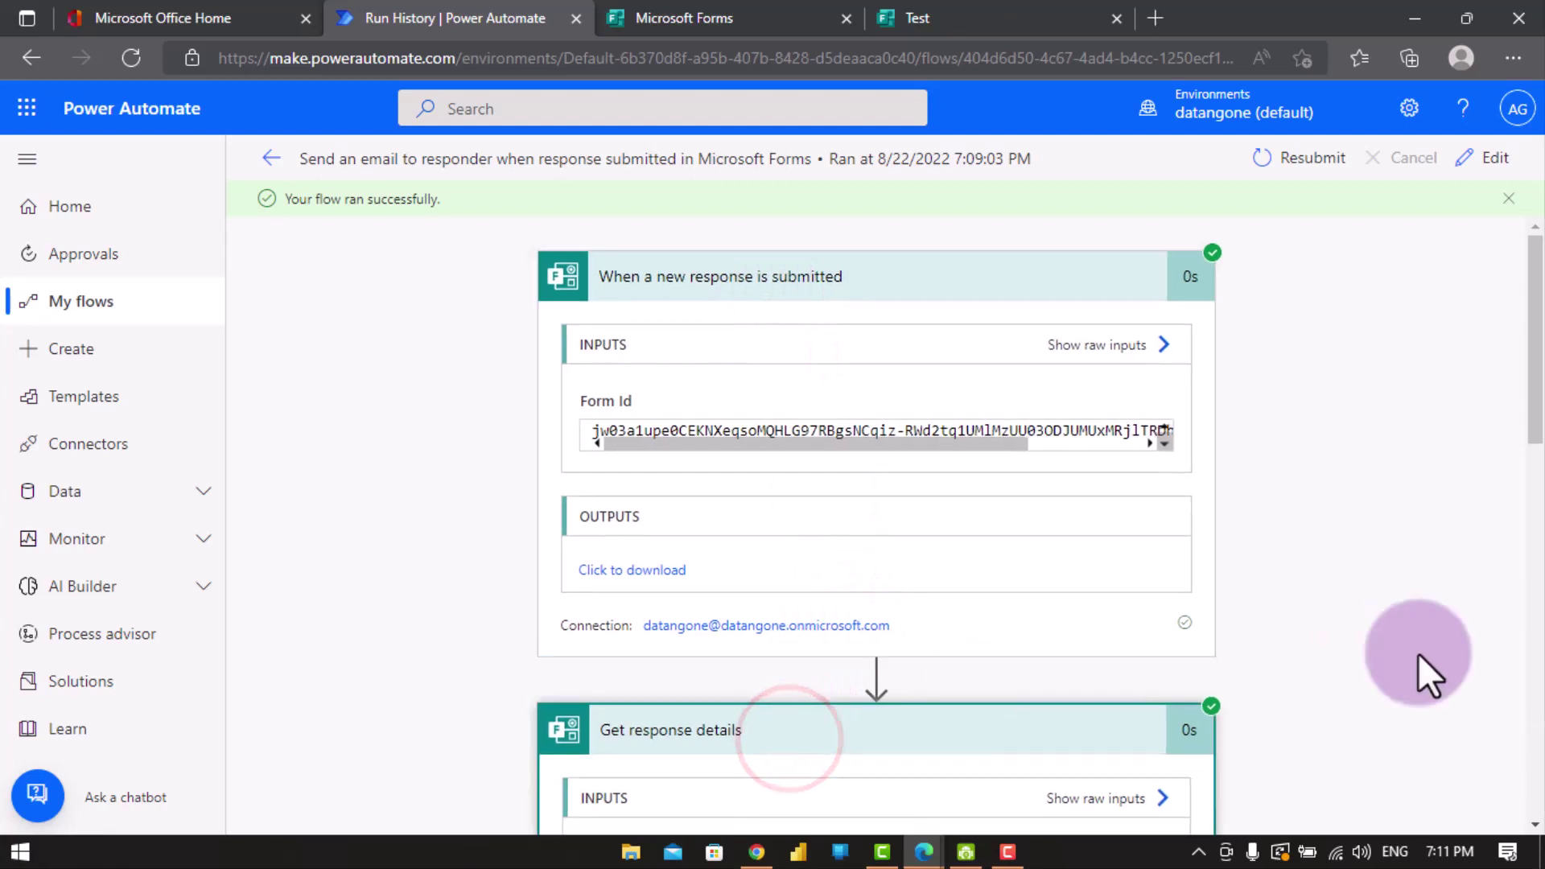
left_click_drag(1540, 371, 1537, 692)
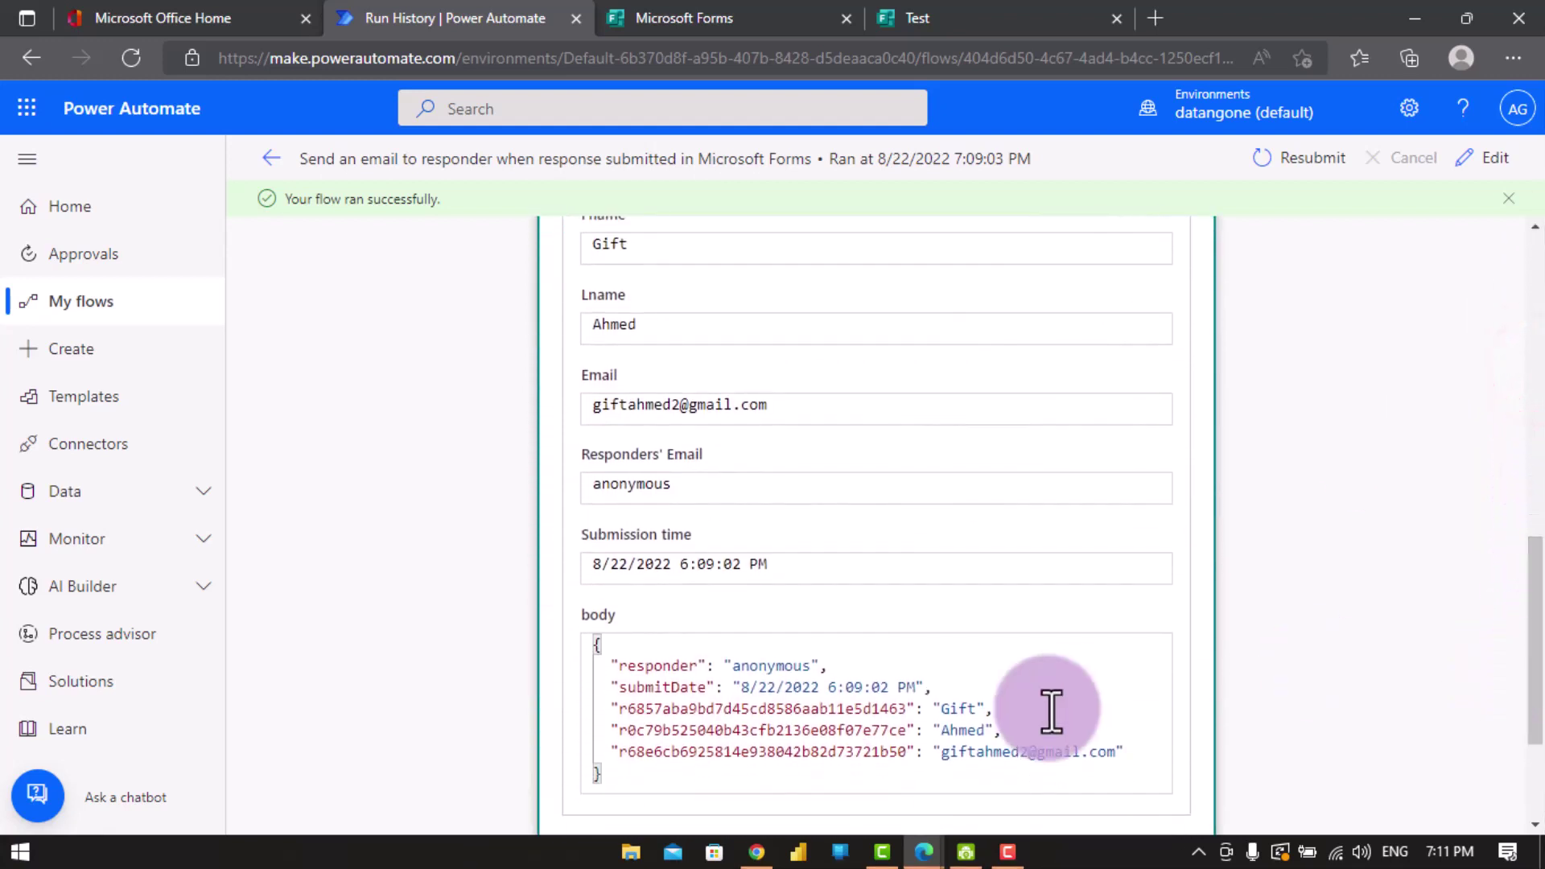
left_click(760, 852)
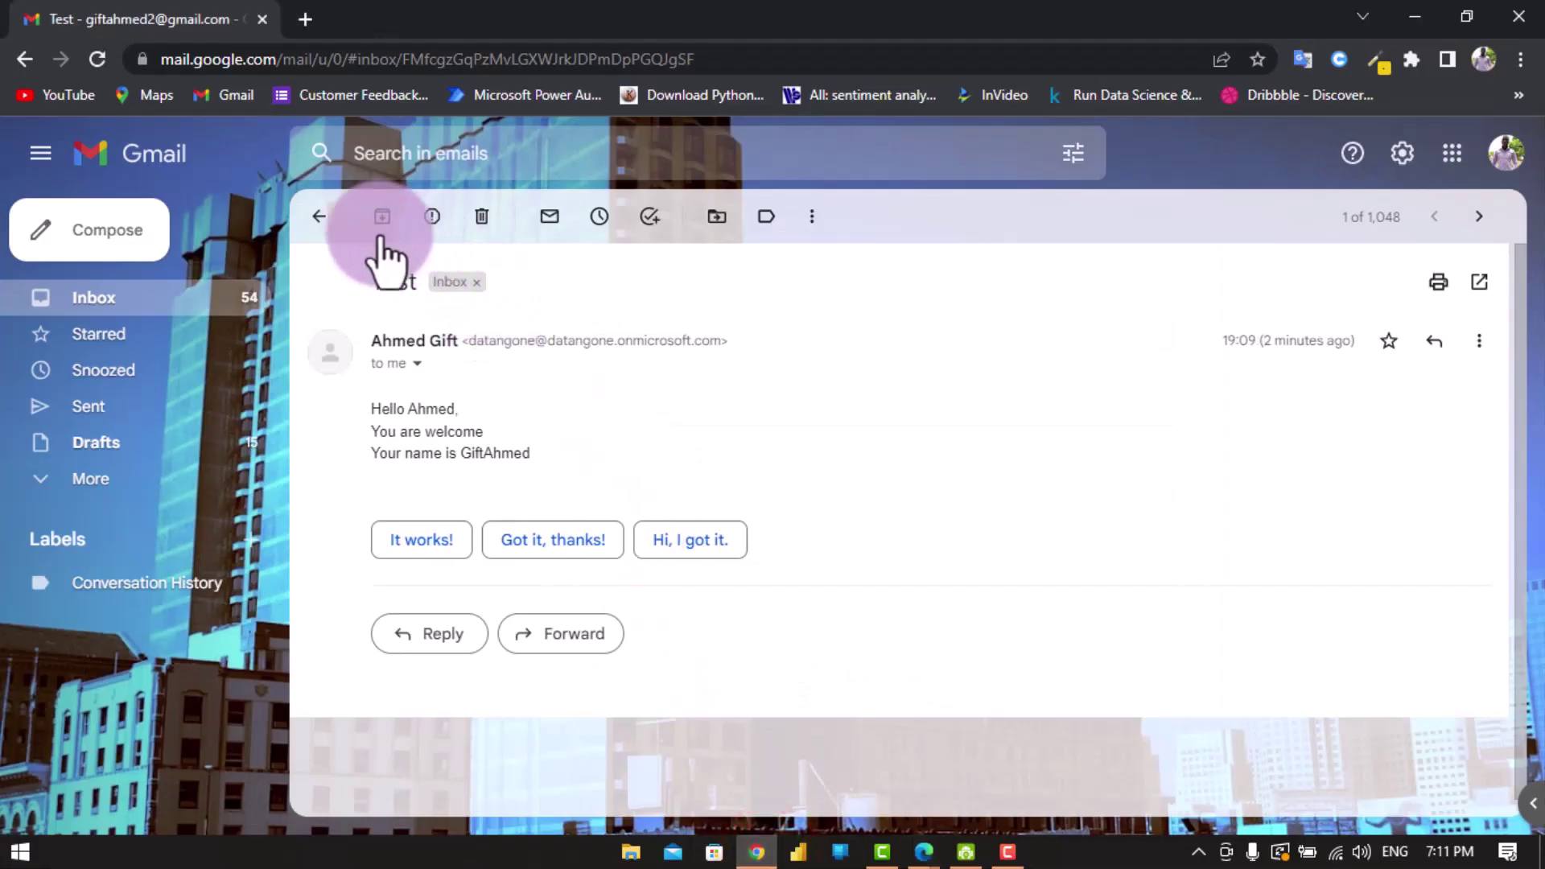
- Return to the Gmail inbox and open the newest 'Test' email received at 19:10
left_click(317, 225)
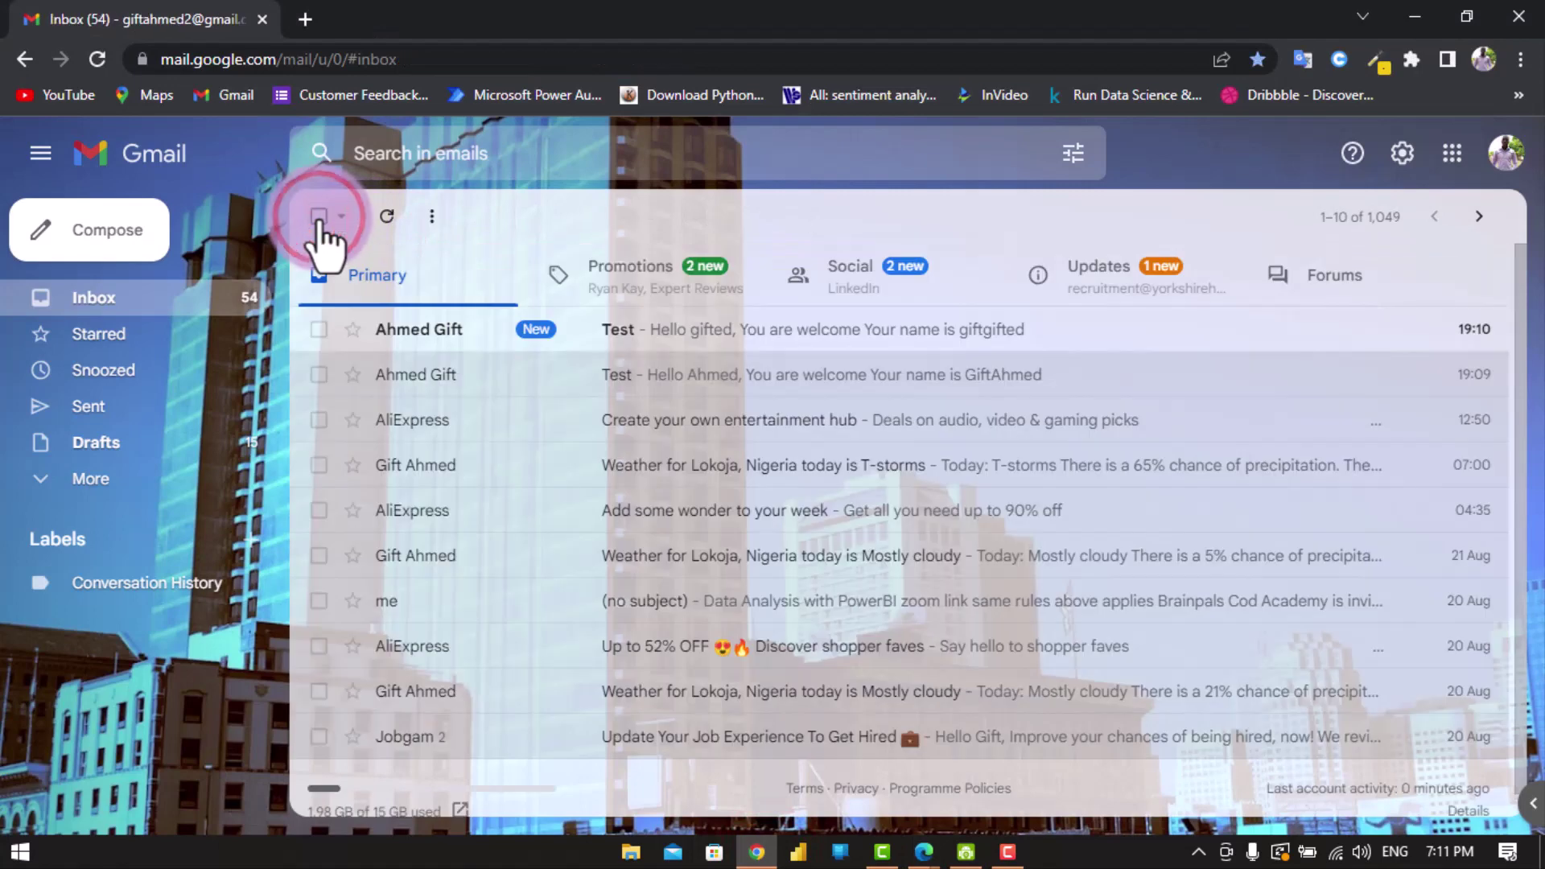
left_click(699, 330)
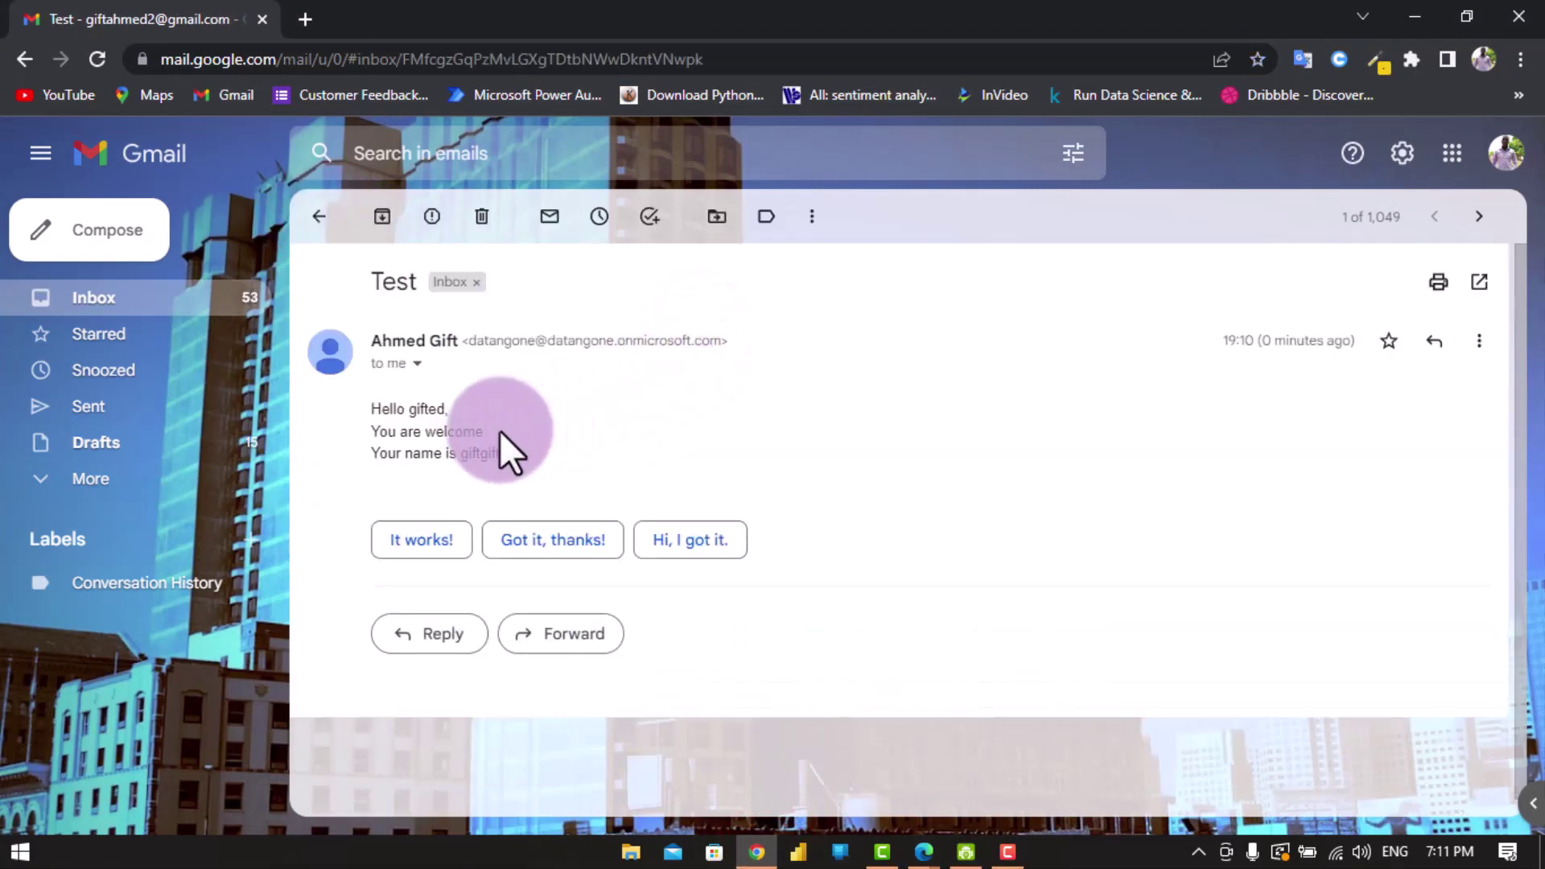